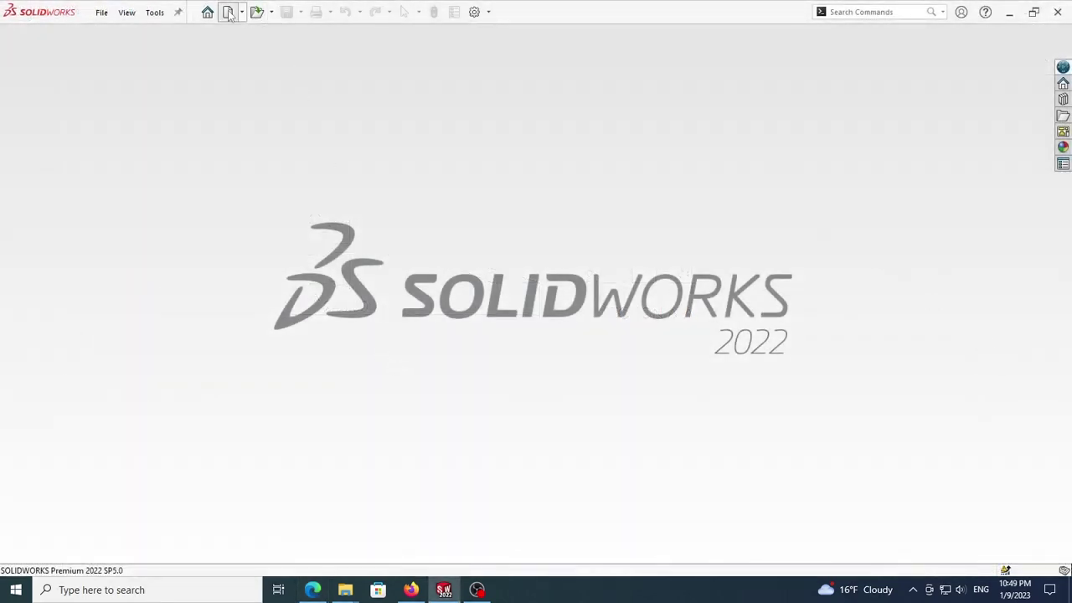
Step: Create a new part document and start a sketch on the Top Plane
click(228, 13)
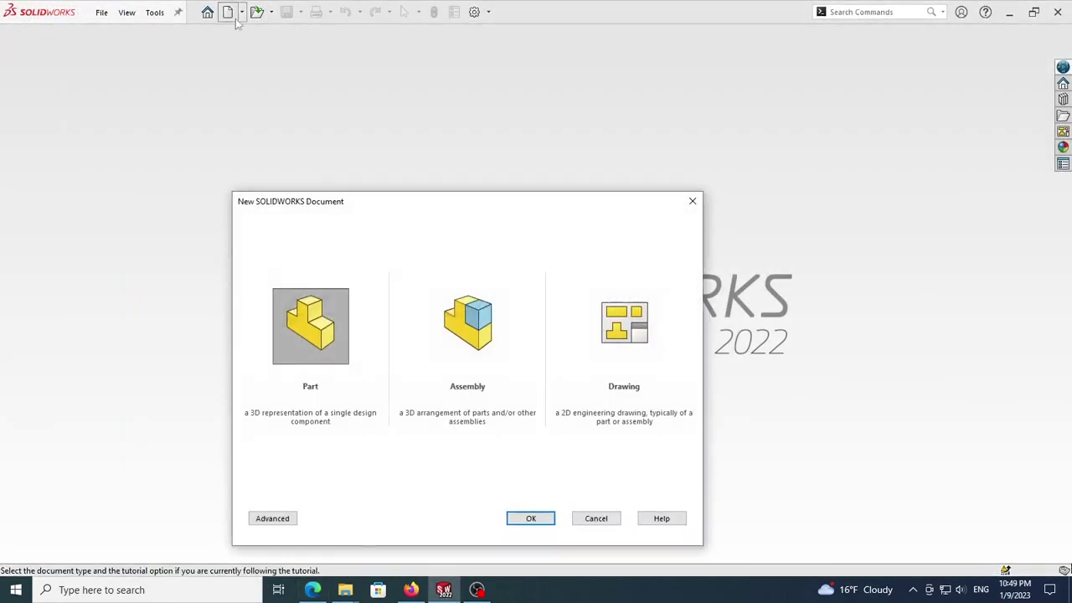
click(529, 519)
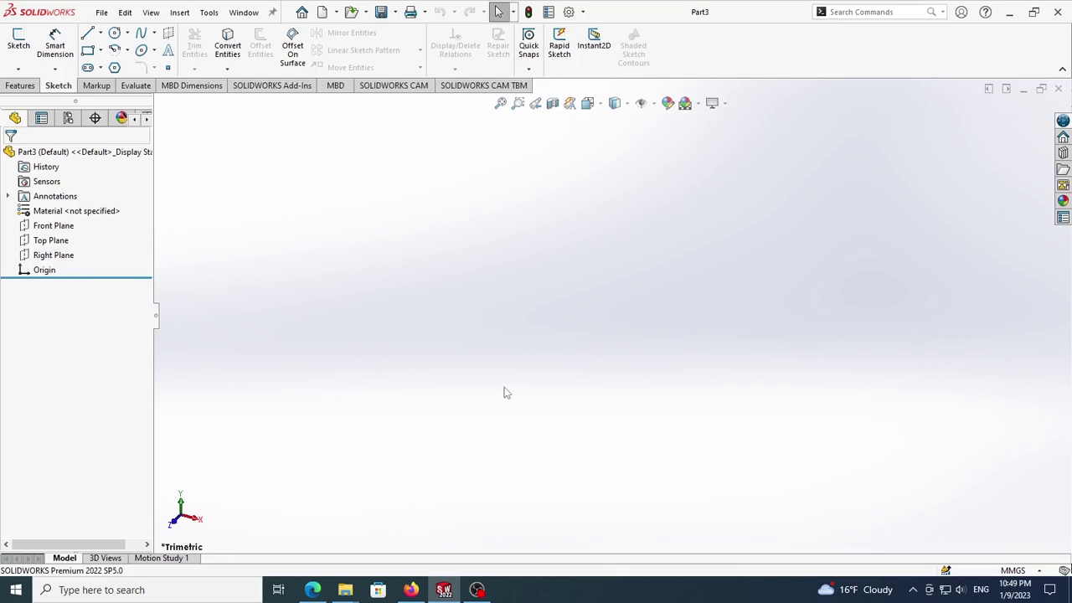
click(49, 240)
click(51, 220)
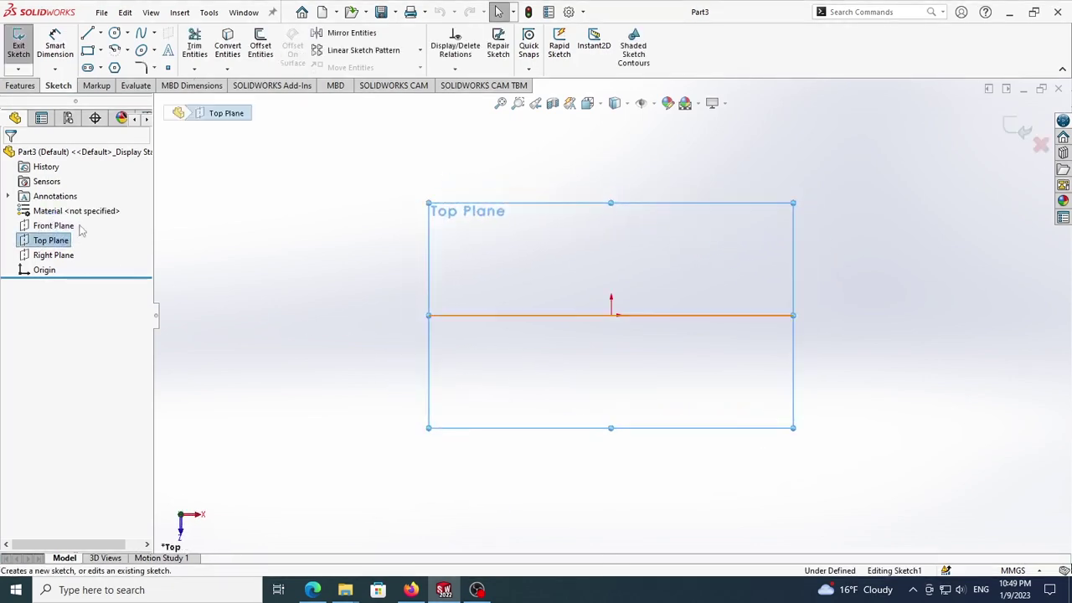
Step: Sketch three connected lines to the right of the origin, forming a rectangle about 49 mm by 20 mm with its left side open
click(87, 34)
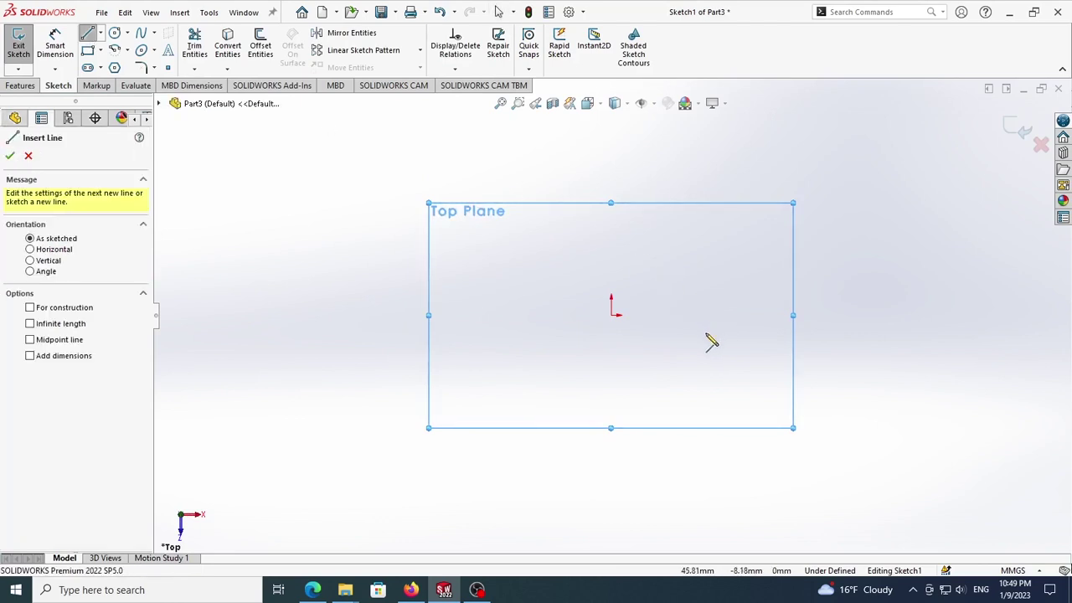
click(700, 324)
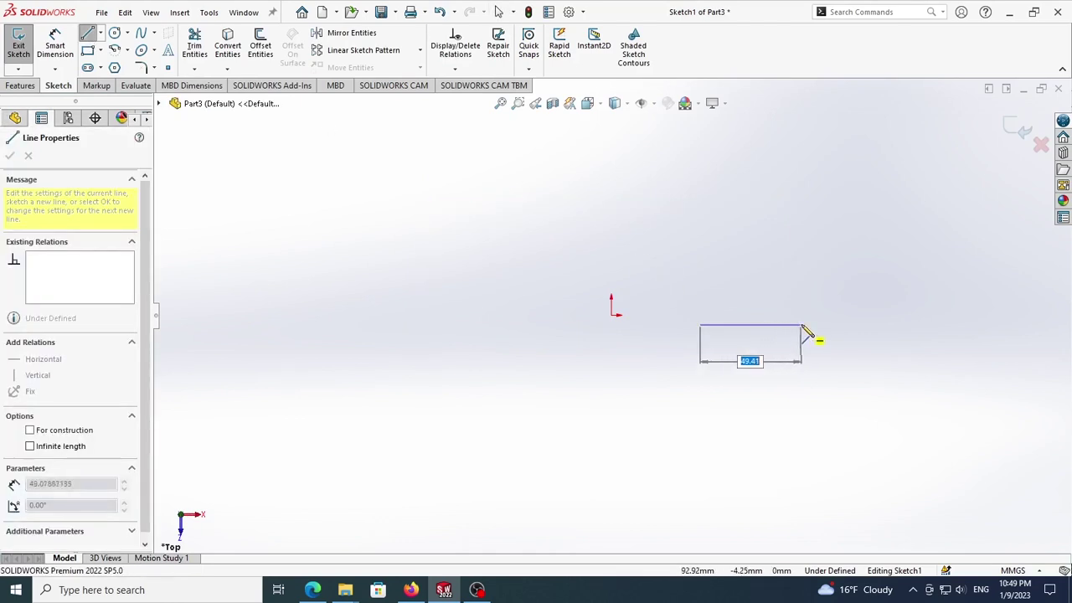
click(801, 285)
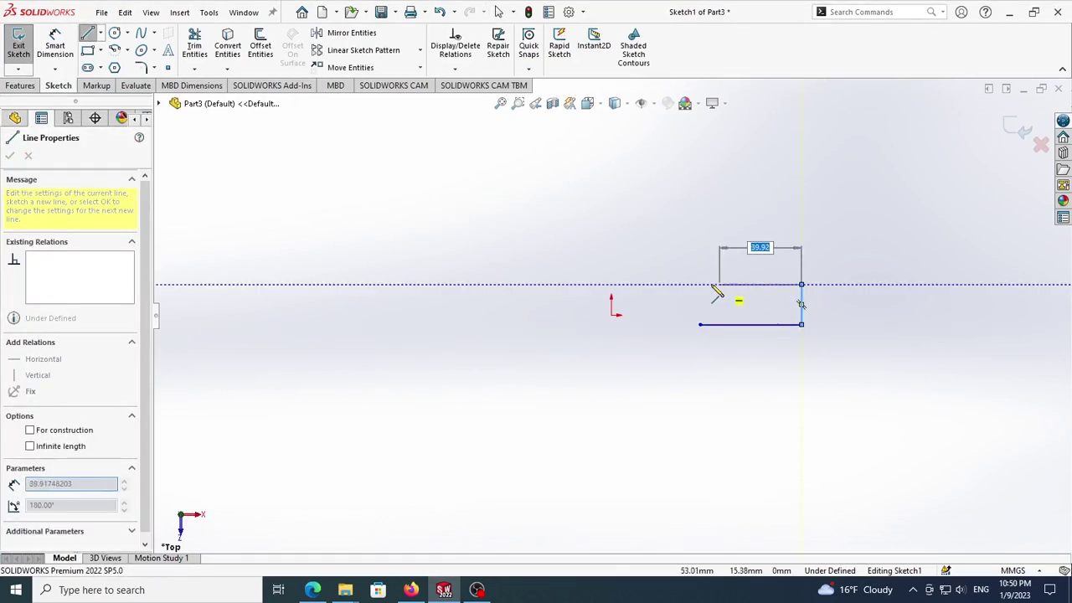
click(700, 285)
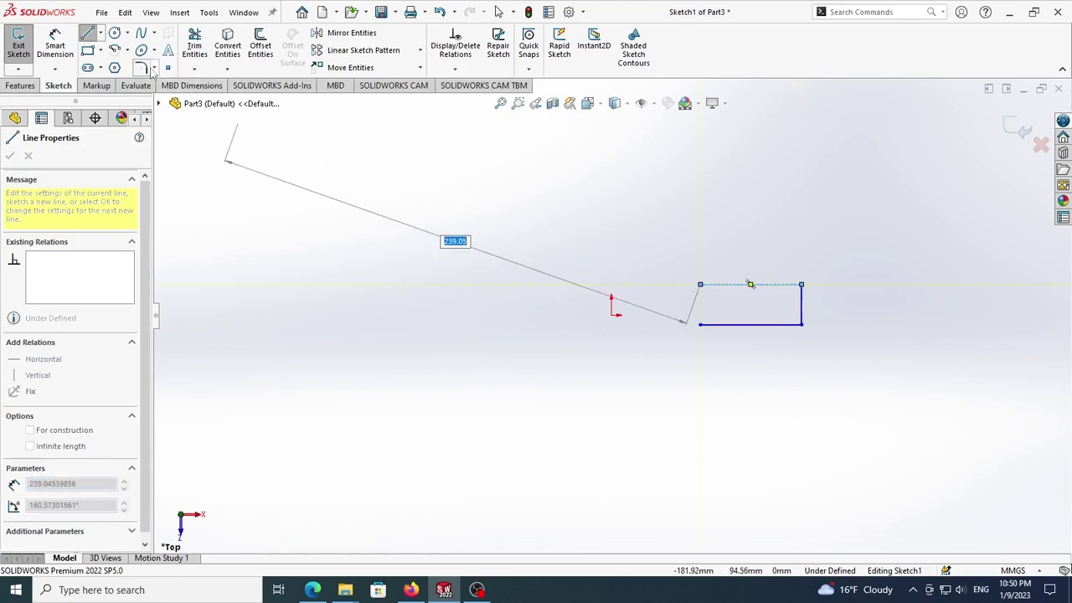
Step: Close the open left side of the profile with a tangent arc between the ends of the two horizontal lines
click(128, 50)
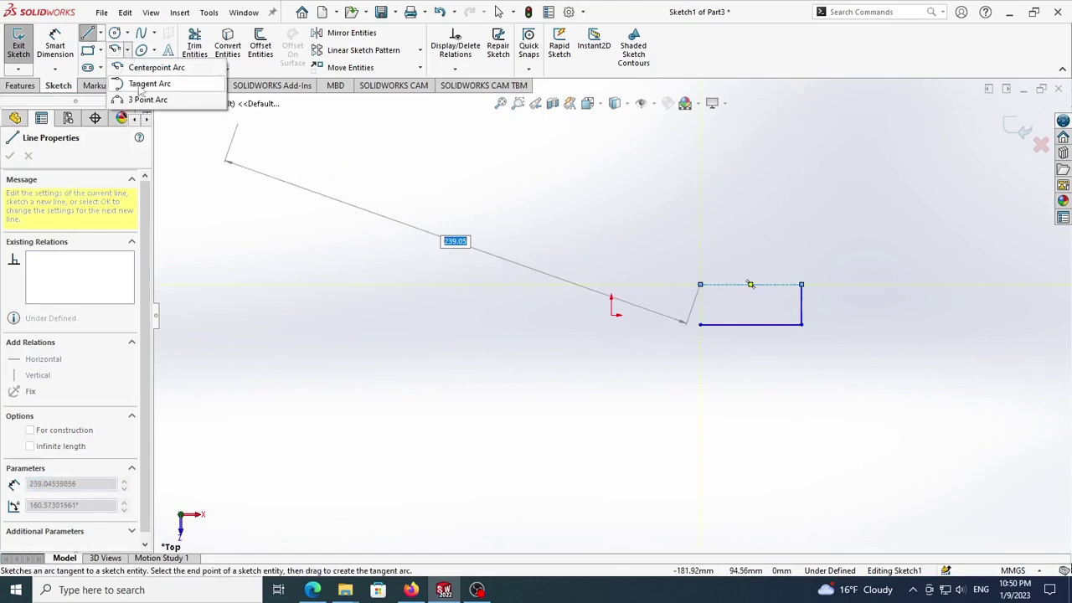
click(145, 81)
click(700, 285)
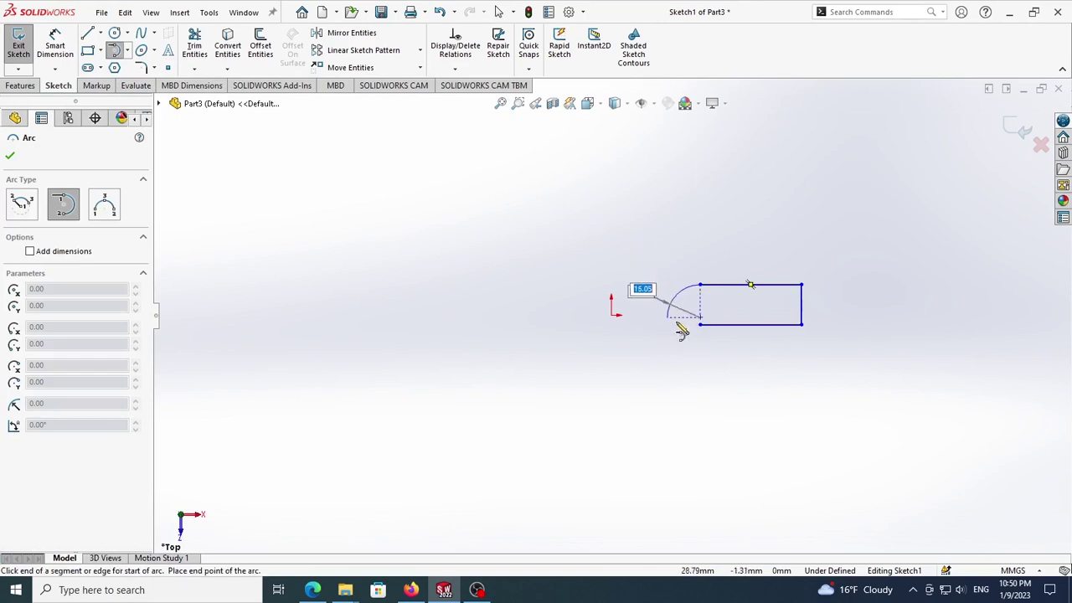
click(700, 324)
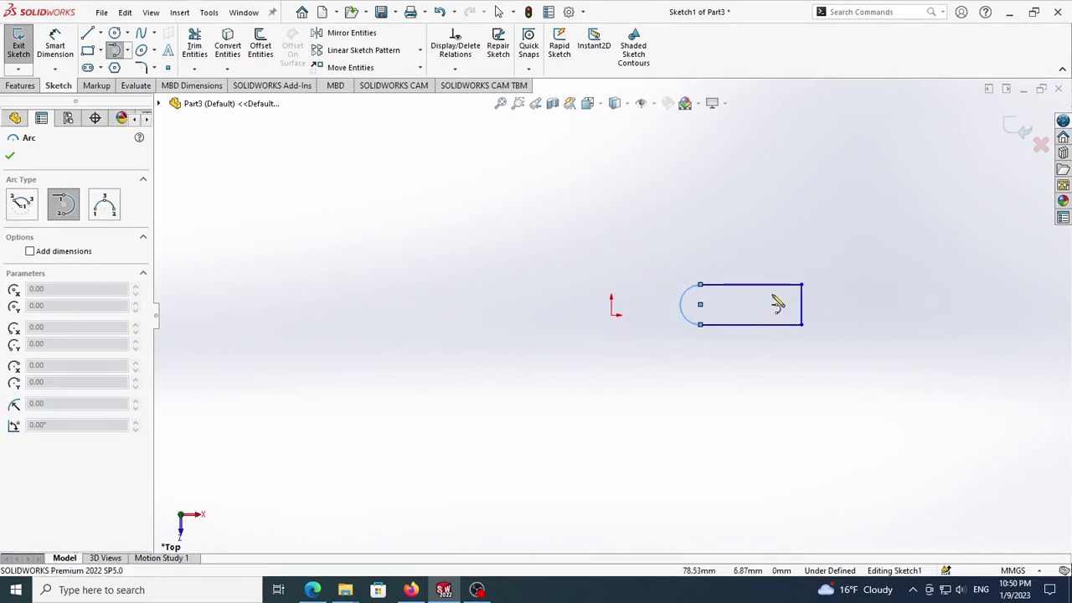
key(Escape)
Step: Dimension the distance between the profile's two horizontal lines and set it to 15 mm
scroll(771, 271, down, 2)
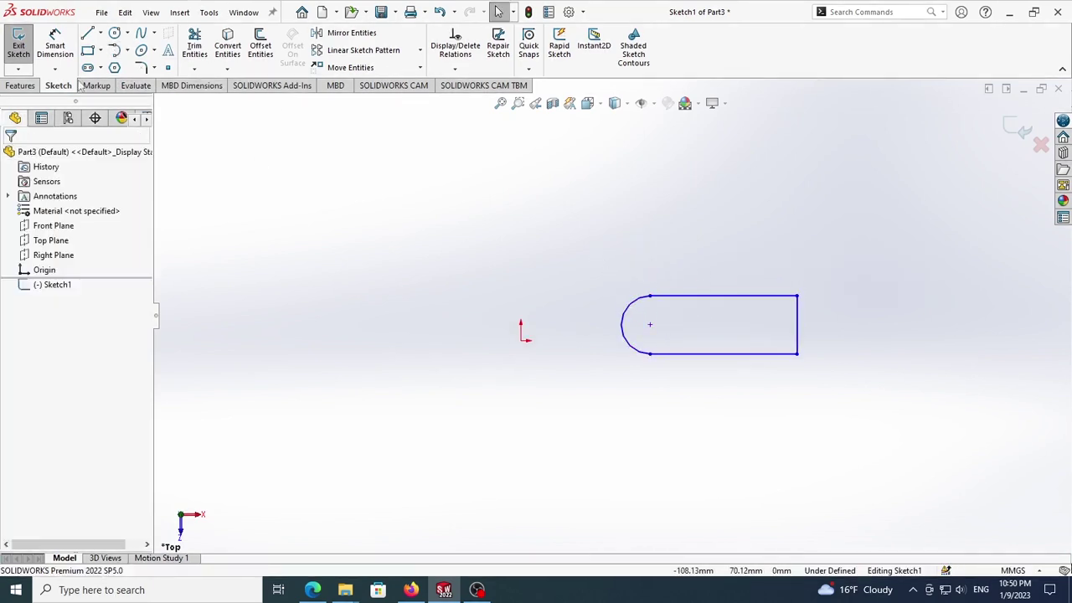
click(54, 46)
click(787, 353)
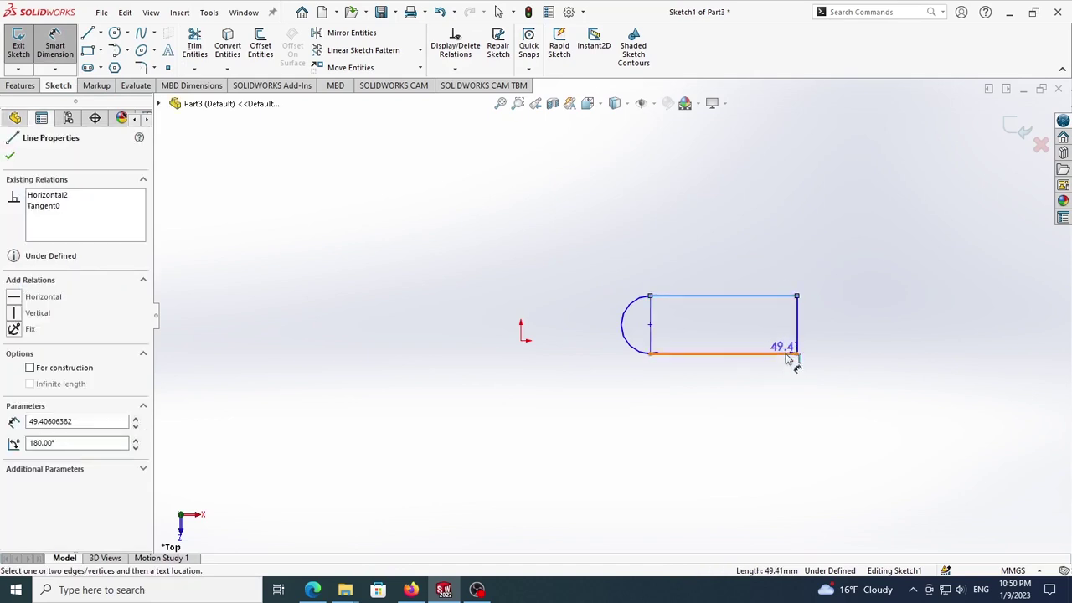
click(787, 295)
click(825, 333)
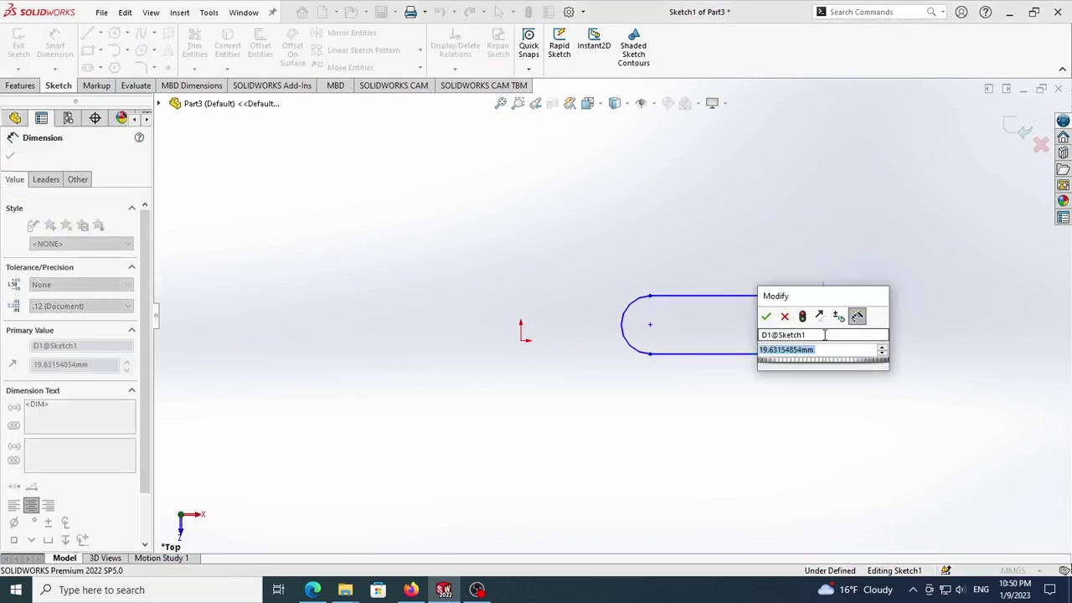
text(15)
key(Return)
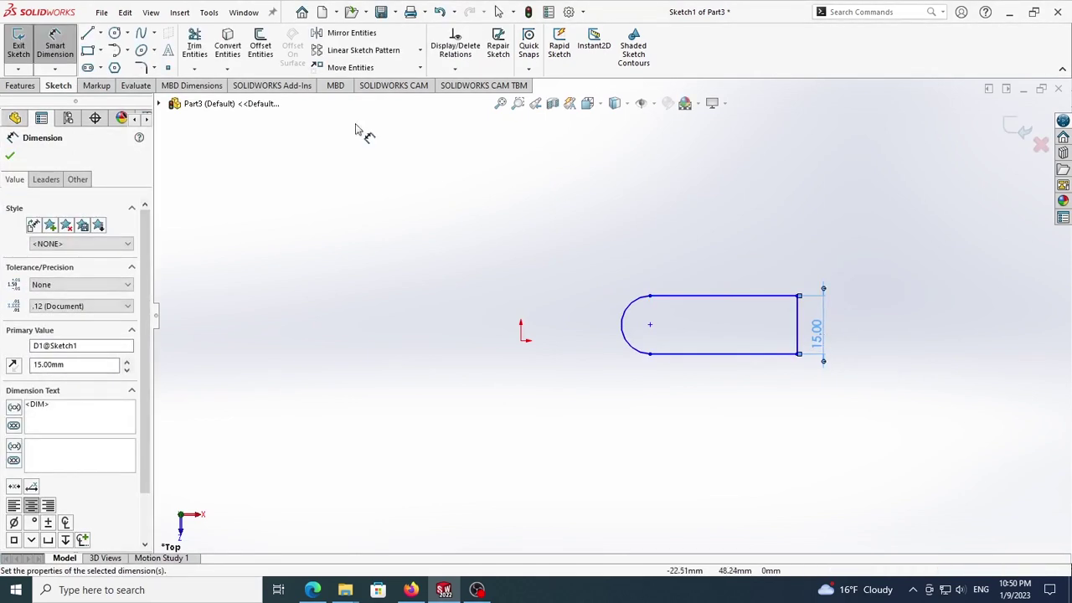
Step: Dimension the profile's overall length from its straight end to the arc's outer edge and set it to 30 mm
click(798, 333)
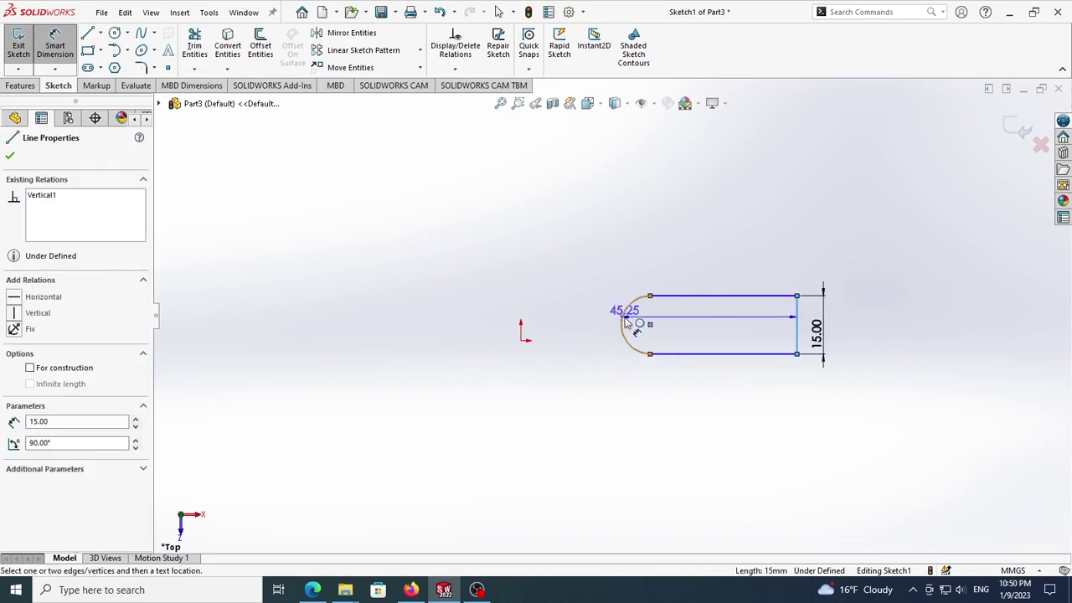
click(627, 322)
click(657, 274)
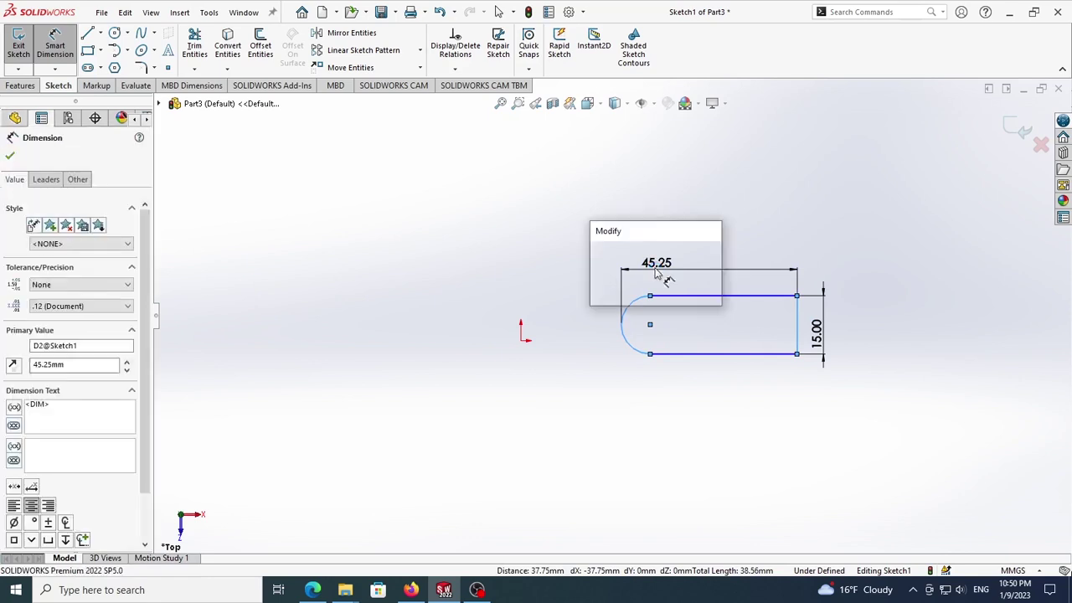
text(30)
key(Return)
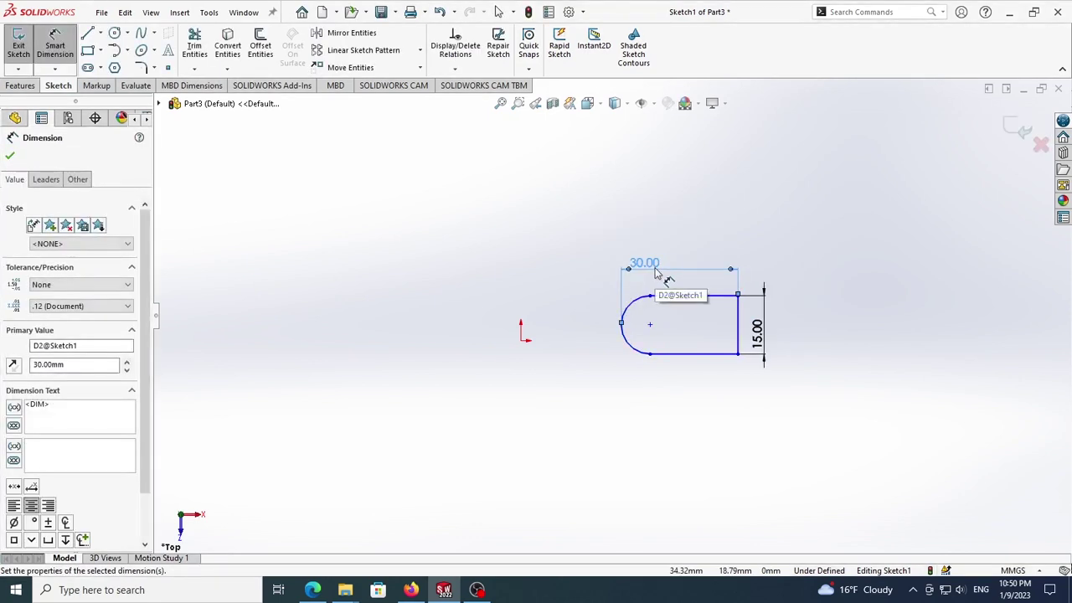
key(Escape)
Step: Add a horizontal relation between the arc's center point and the origin
click(651, 324)
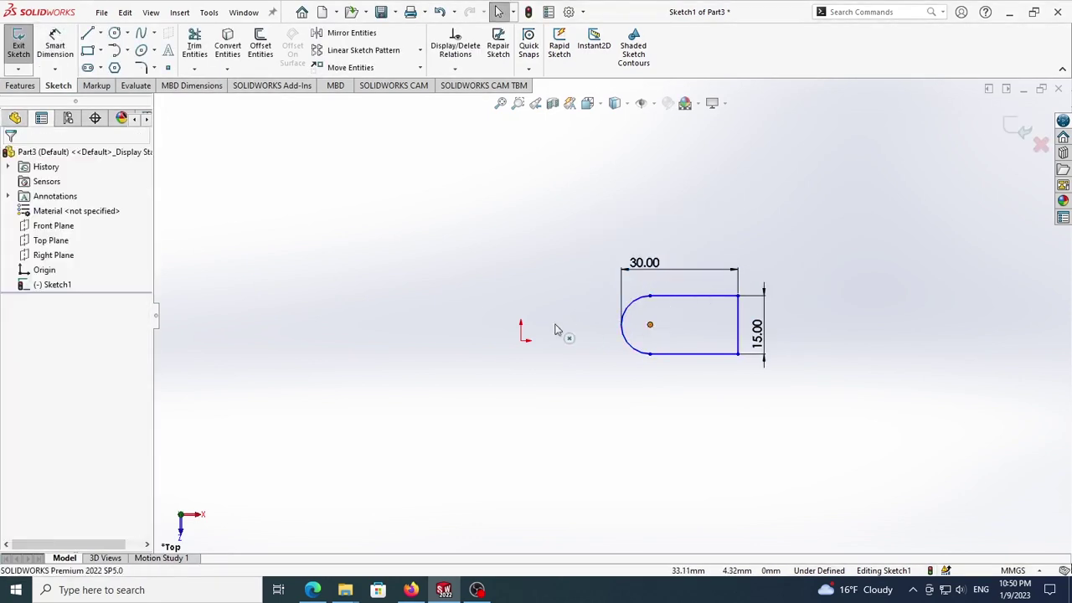
ctrl+click(521, 339)
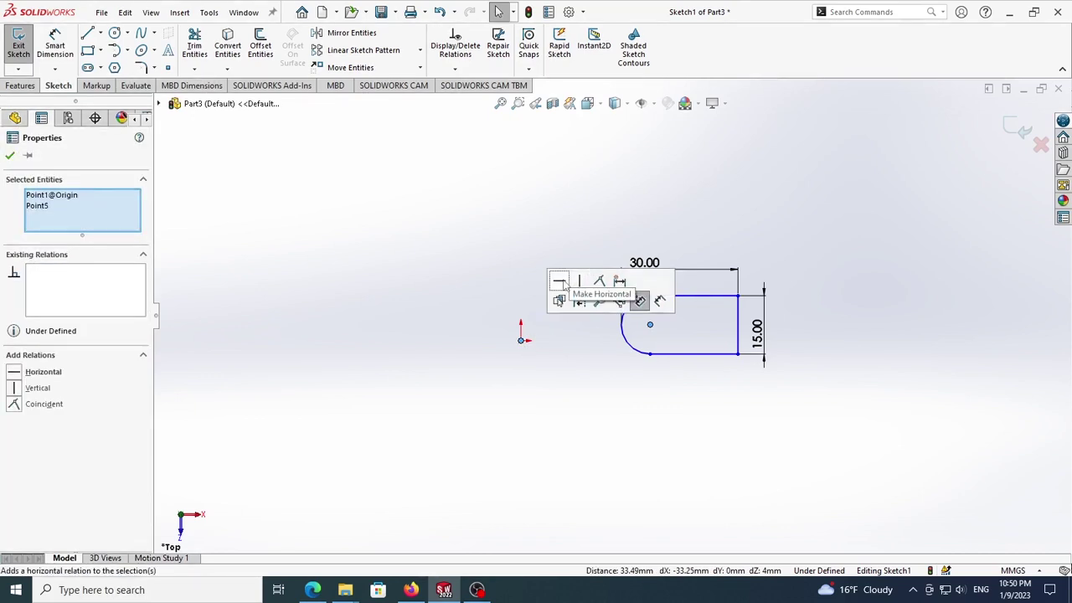
click(560, 283)
click(527, 235)
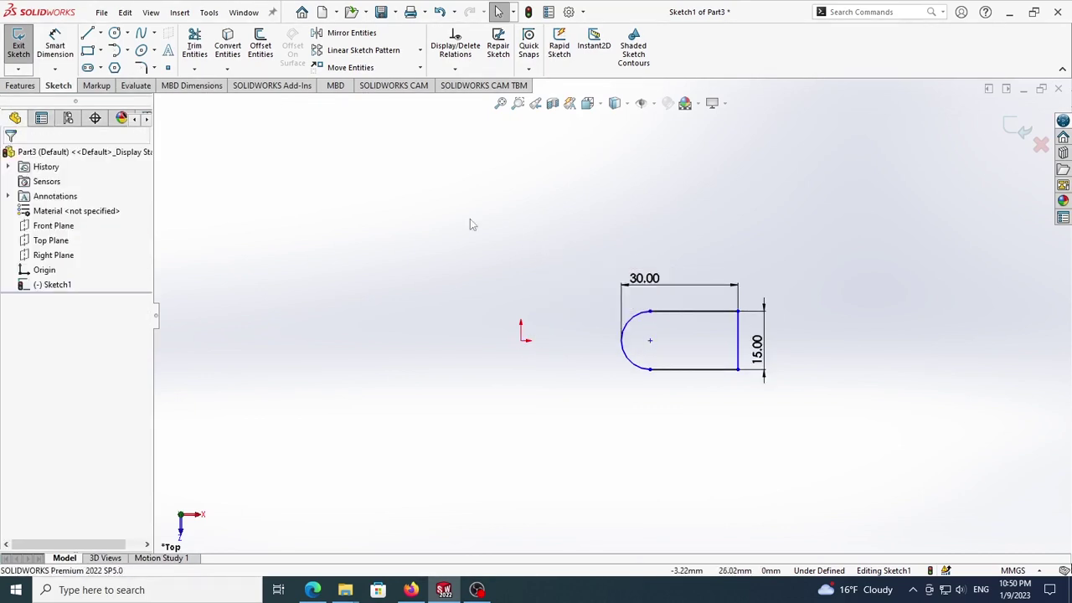
Step: Dimension the distance from the origin to the profile's straight end as 120 mm and finish the sketch
click(55, 46)
click(738, 340)
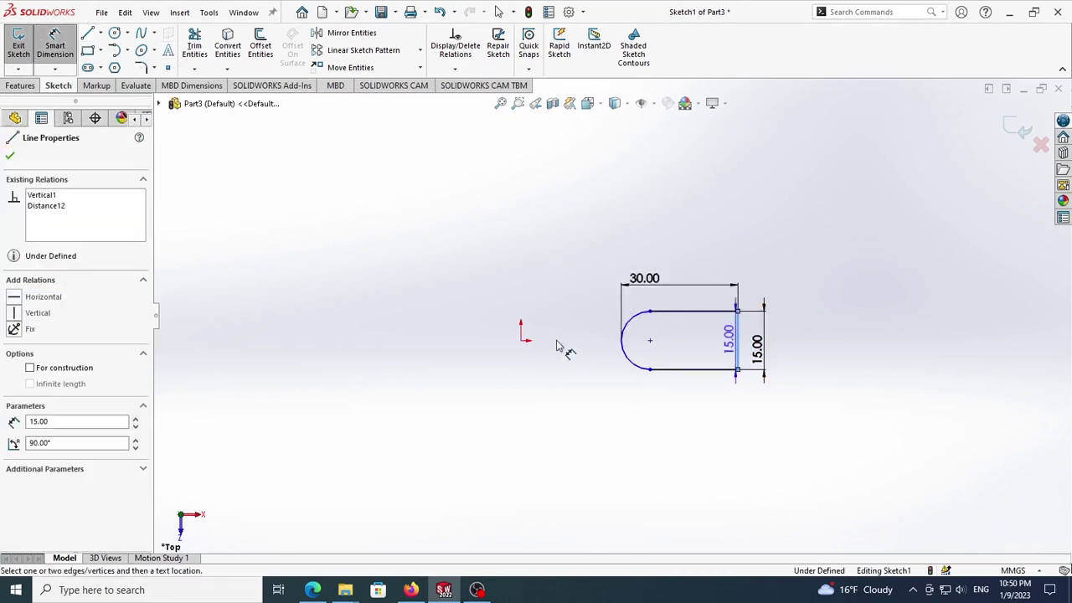
click(523, 342)
click(589, 429)
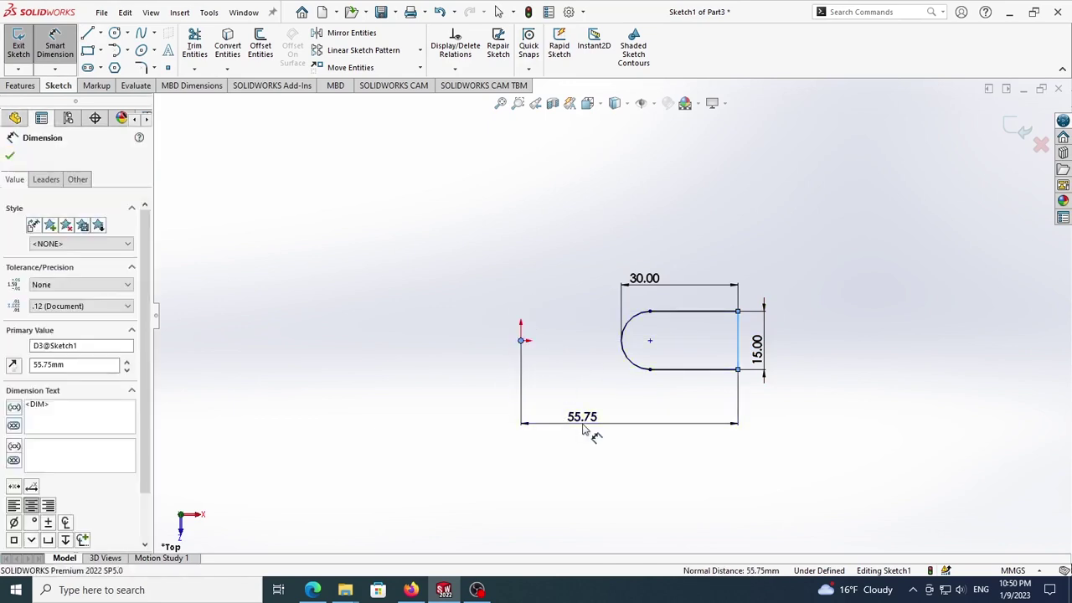
text(120)
key(Return)
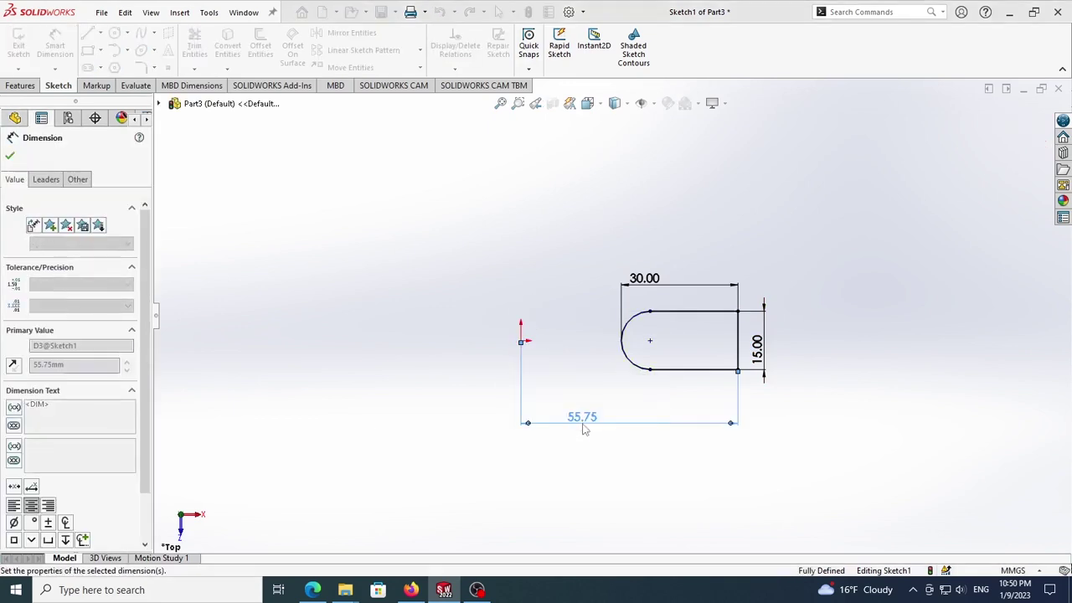
key(z)
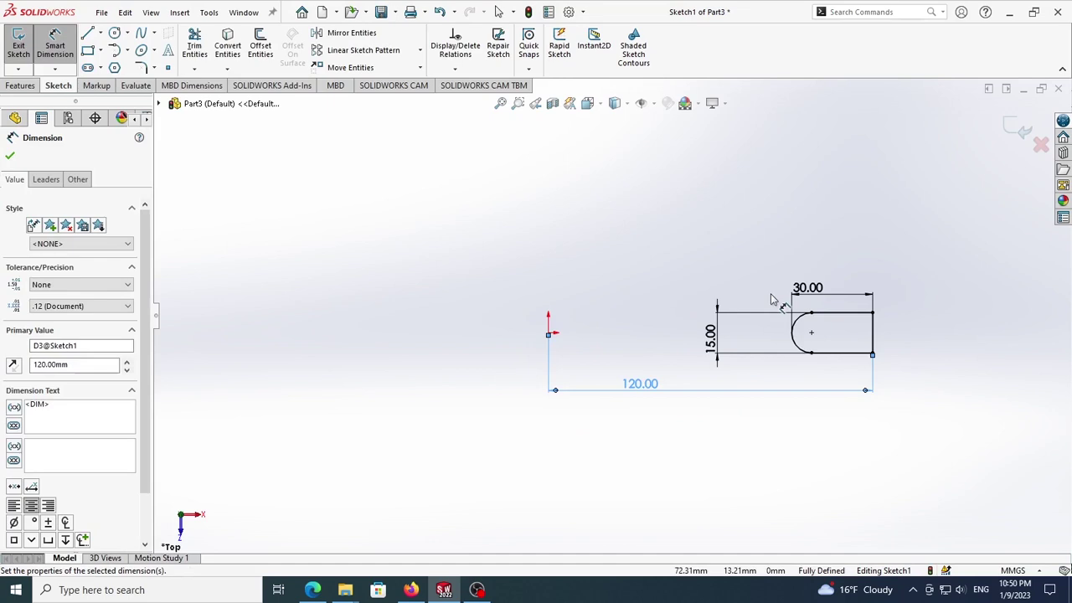
key(Escape)
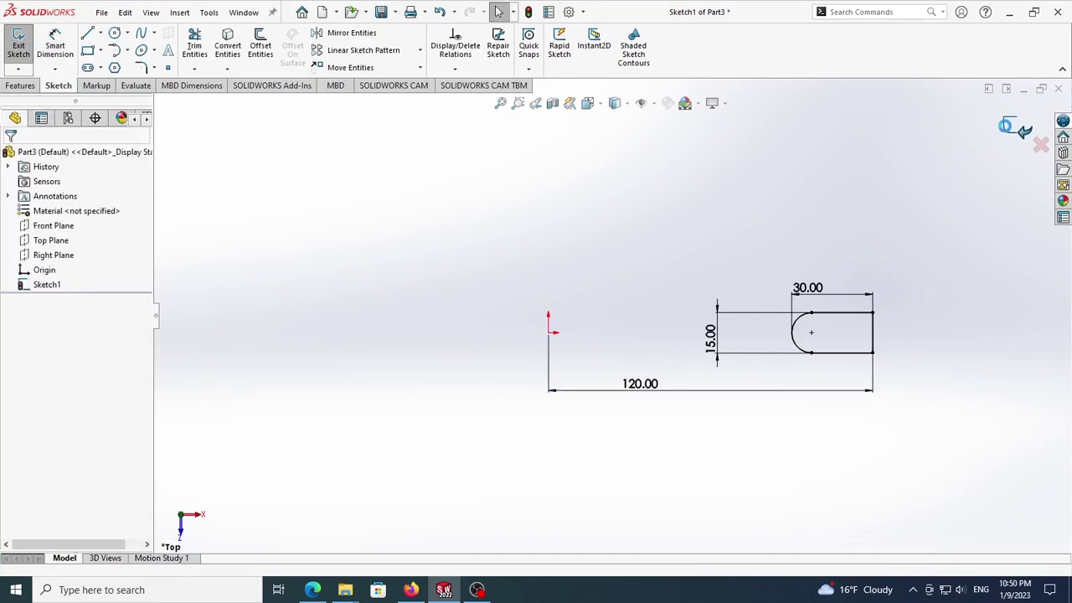
click(1009, 133)
Step: Start a new sketch on the Right Plane
mouse_move(661, 306)
middle_down()
mouse_move(565, 274)
mouse_move(589, 202)
middle_up()
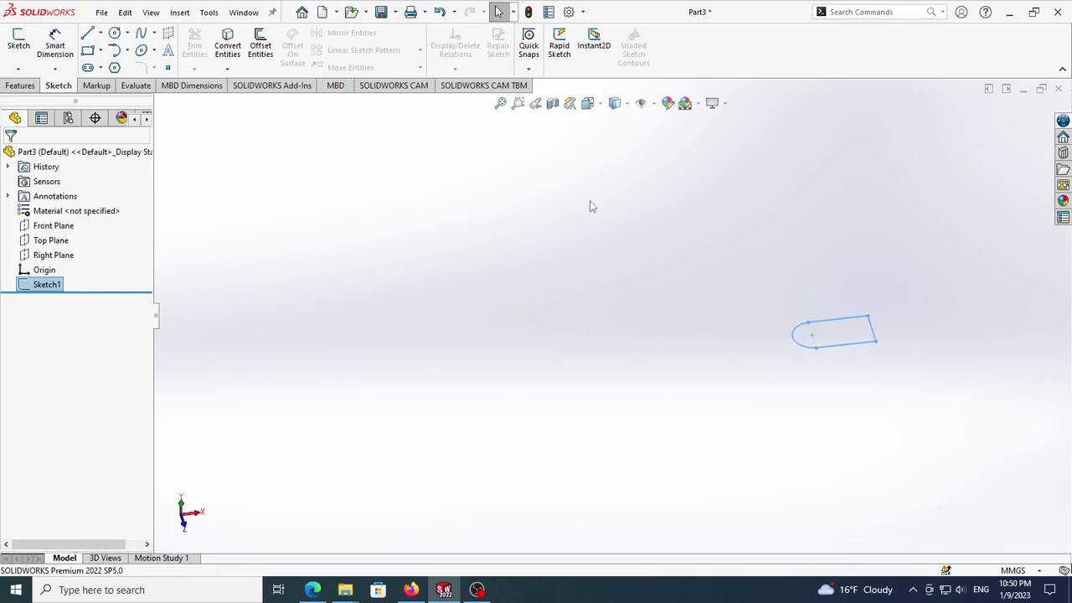
click(439, 250)
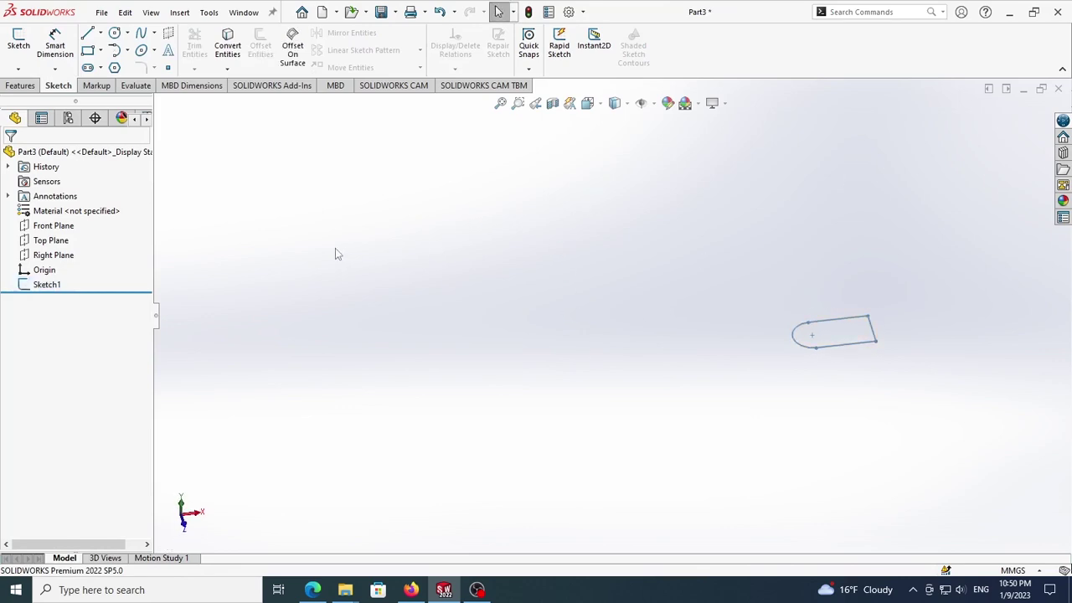
click(53, 254)
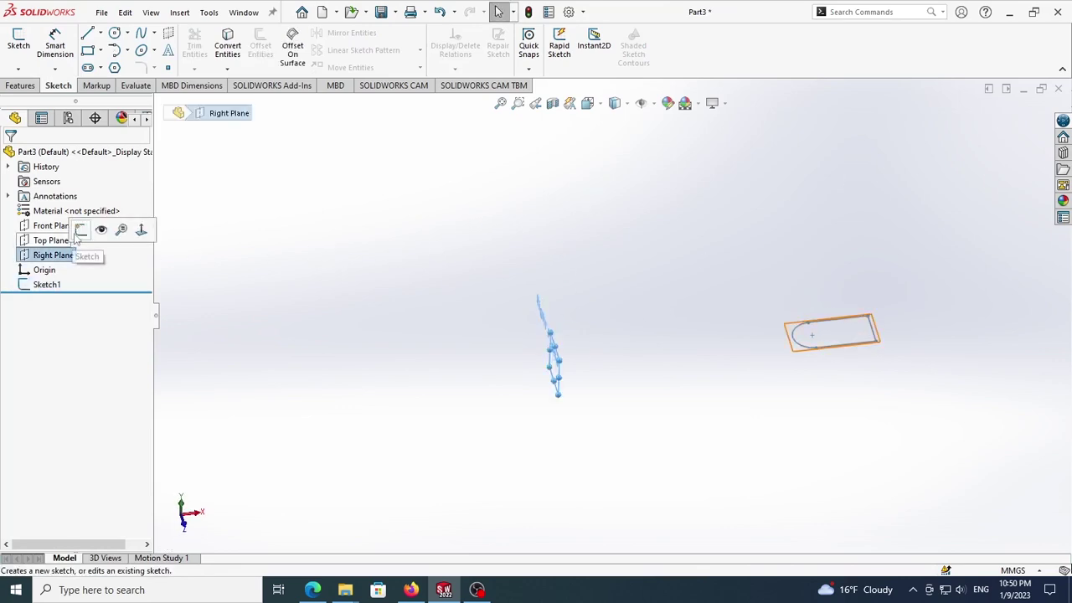
click(81, 231)
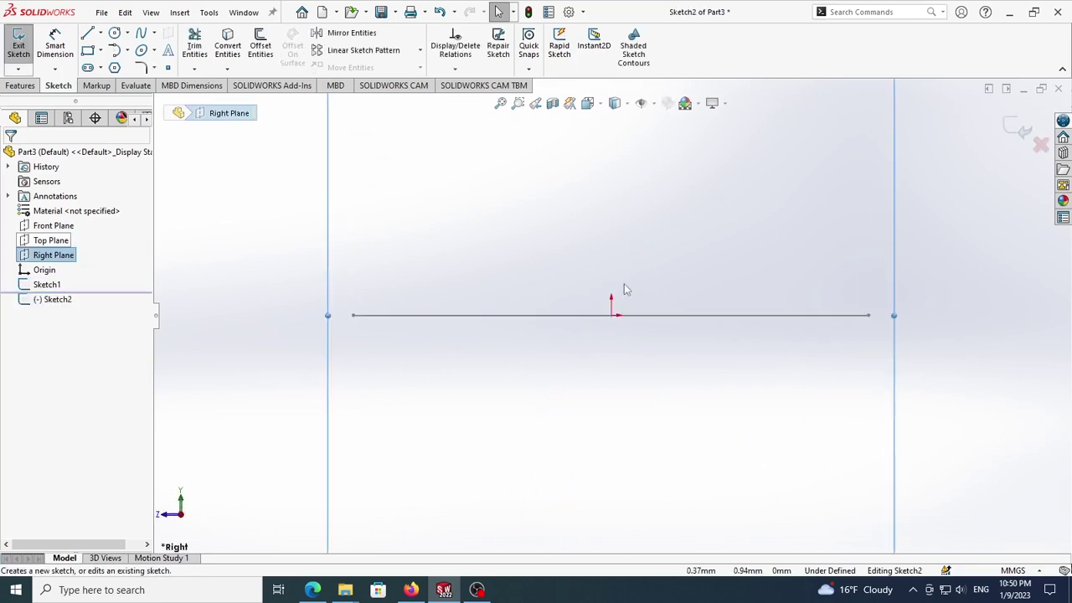
scroll(624, 283, up, 4)
scroll(633, 212, down, 1)
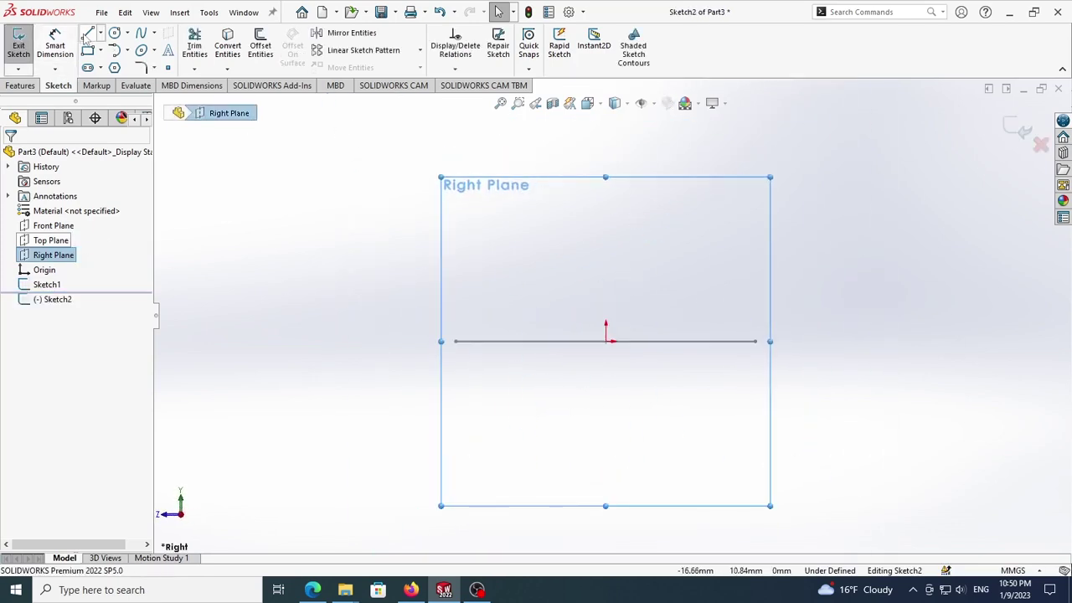
Step: Sketch a horizontal line about 14 mm long above the origin
click(87, 34)
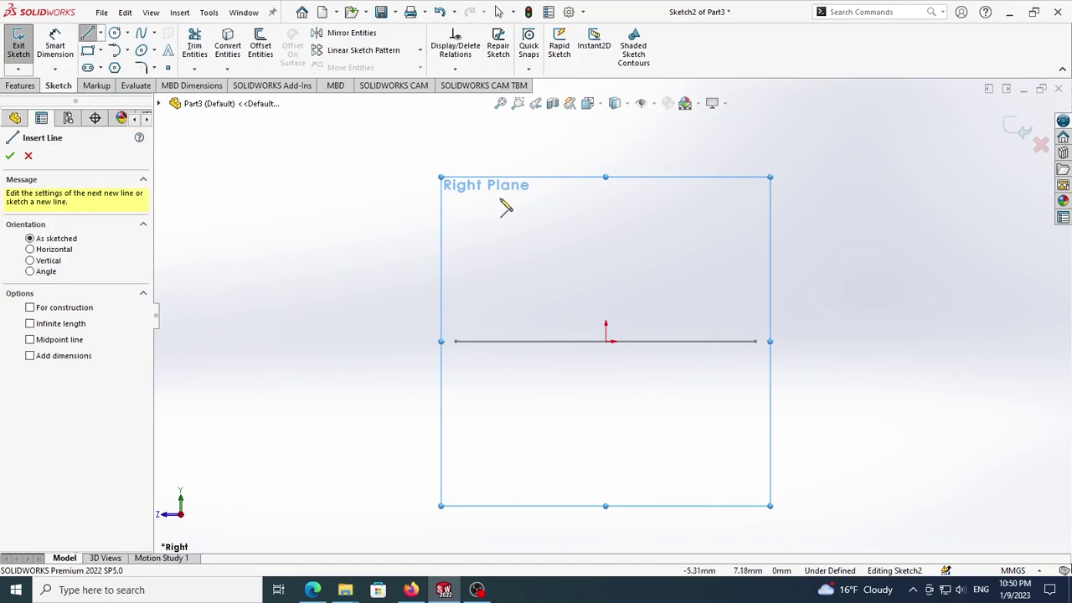
click(465, 192)
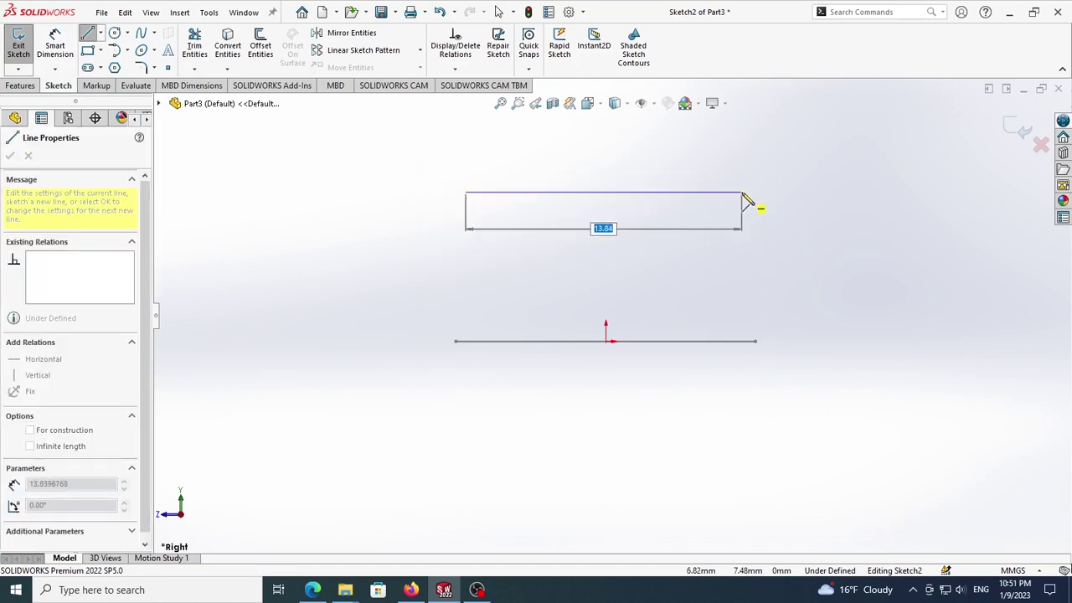
click(741, 192)
key(Escape)
key(Escape)
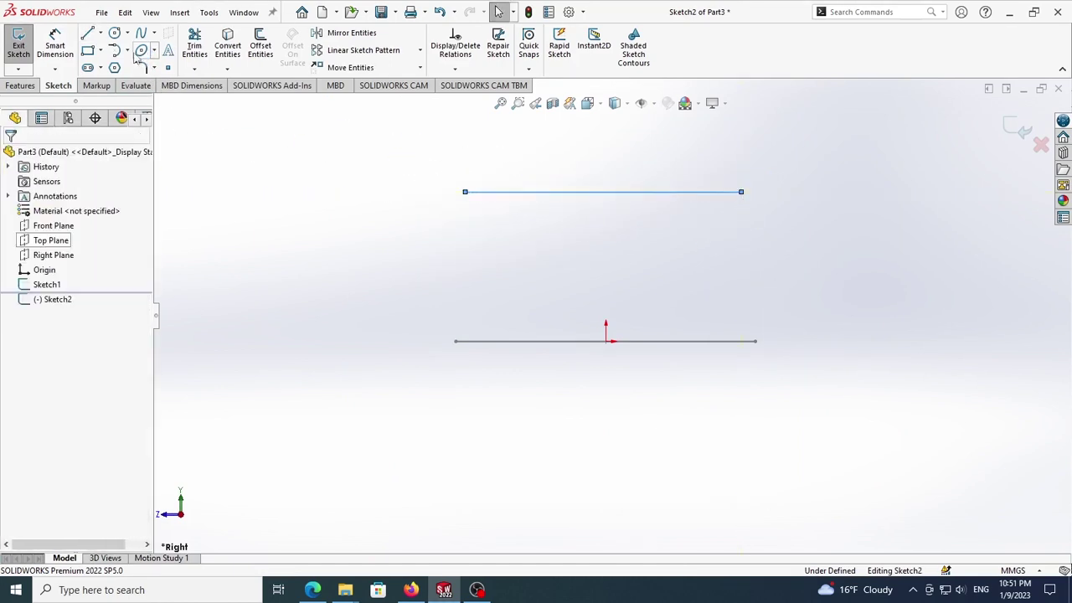
Step: Sketch a three-point arc bulging downward between the two endpoints of the horizontal line
click(127, 52)
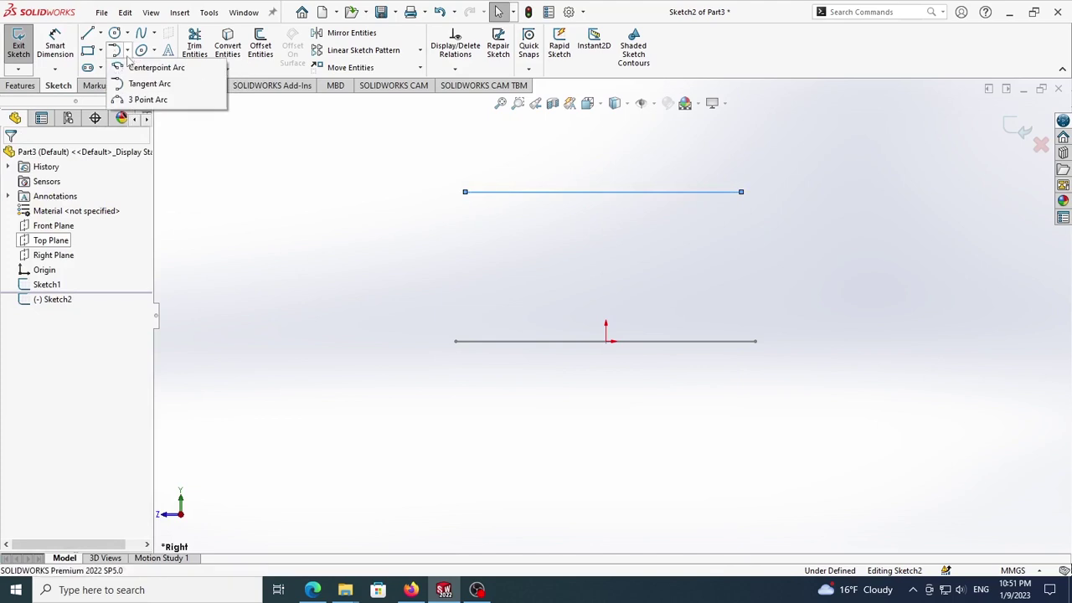
click(147, 99)
click(465, 192)
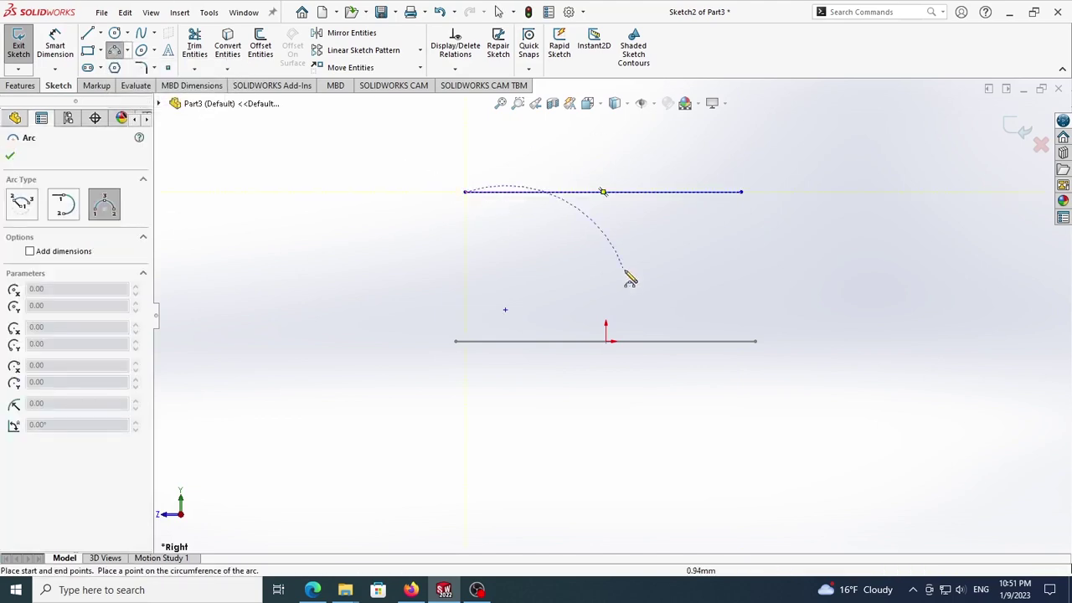
click(742, 192)
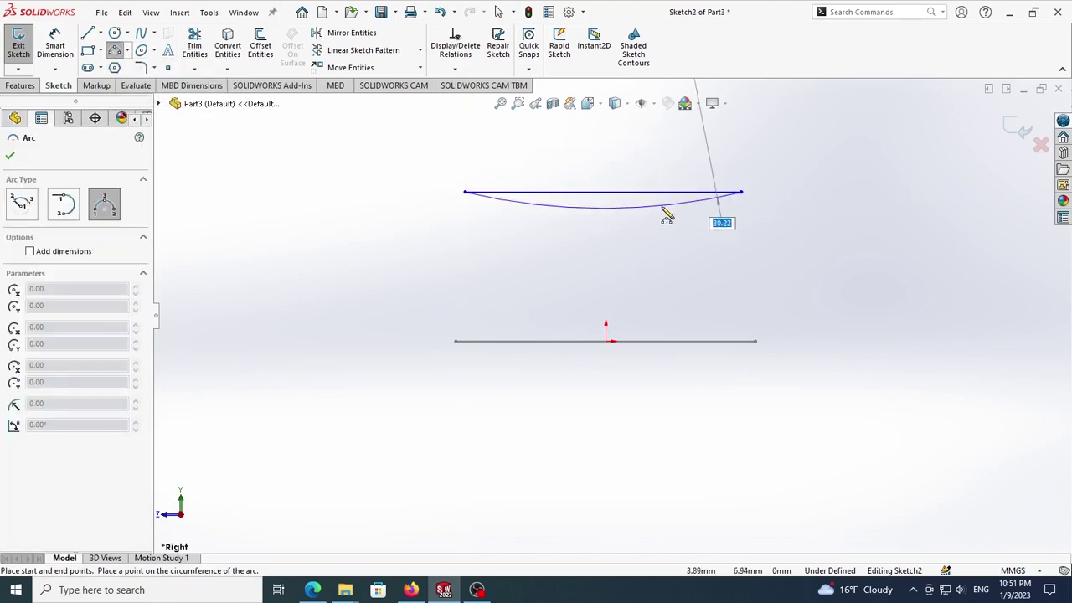
click(617, 266)
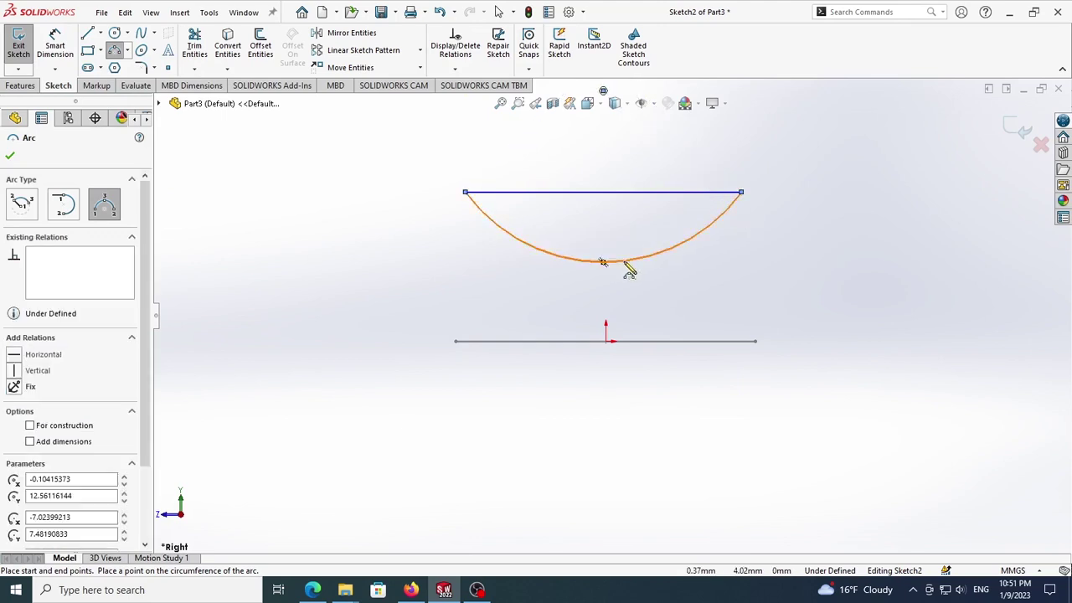
scroll(629, 268, up, 2)
scroll(710, 229, down, 2)
key(Escape)
Step: Dimension the horizontal line's length as 15 mm
click(54, 49)
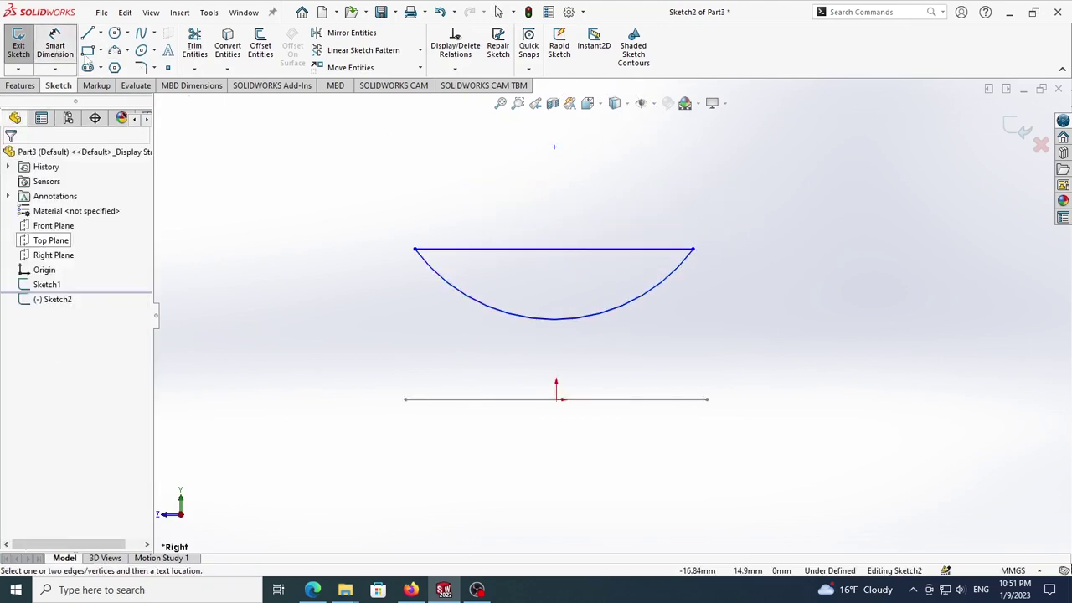
click(501, 236)
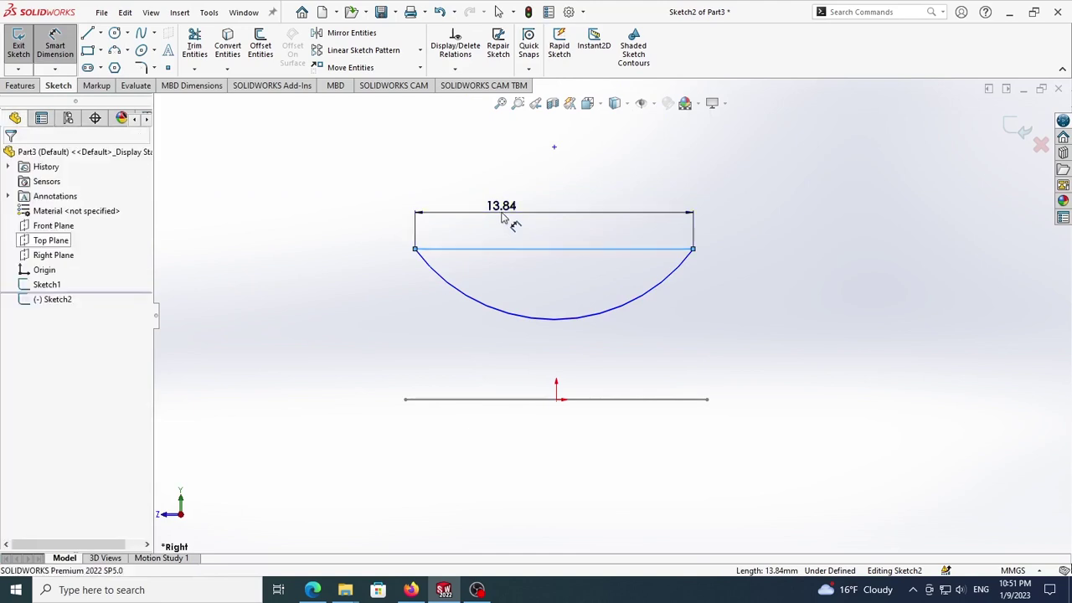
click(502, 213)
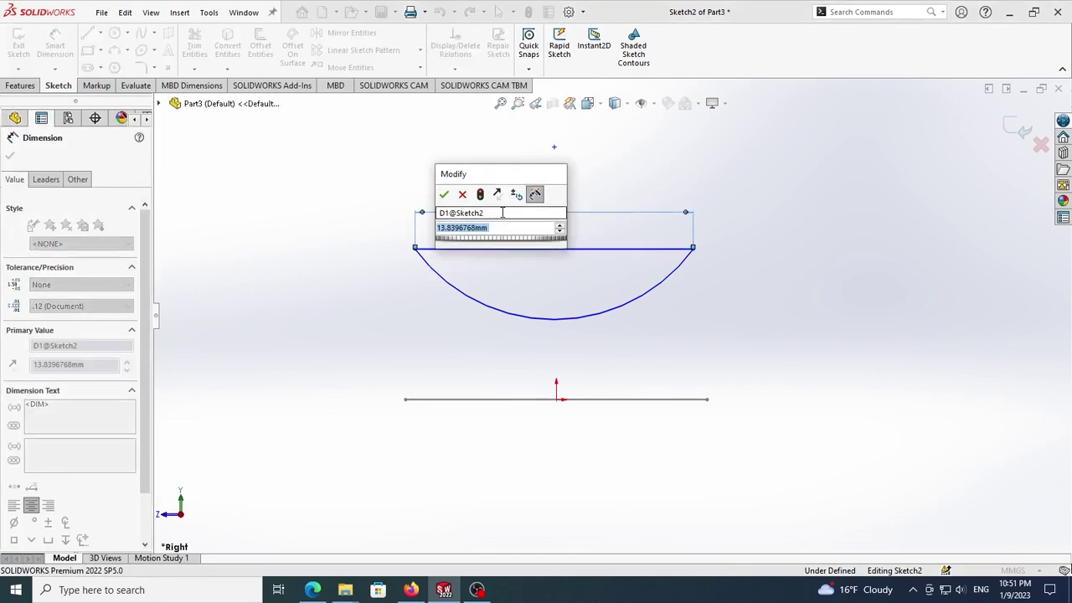
text(15)
key(Return)
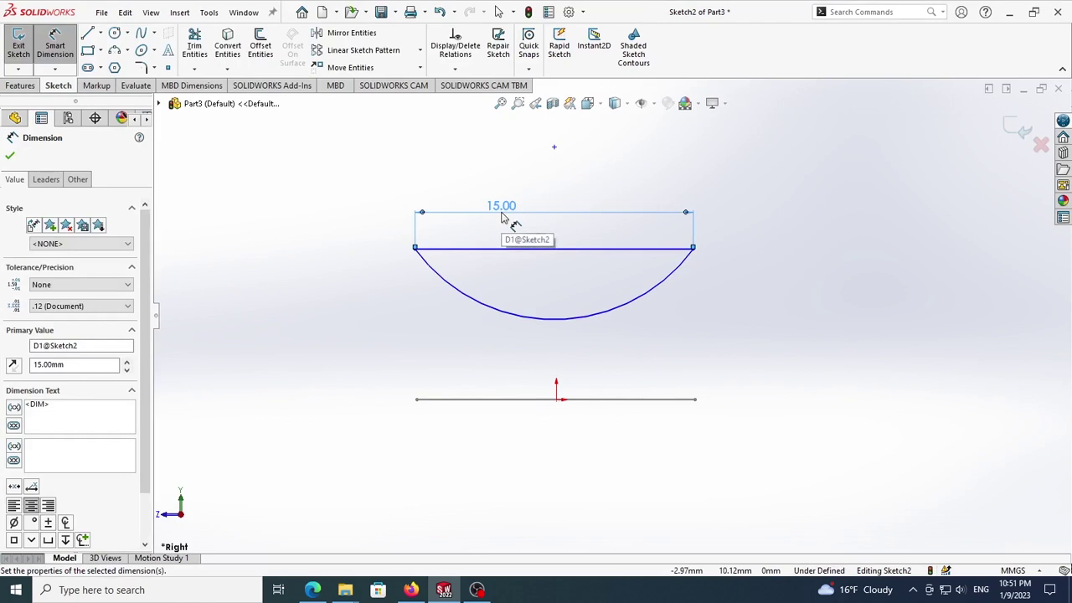
key(Escape)
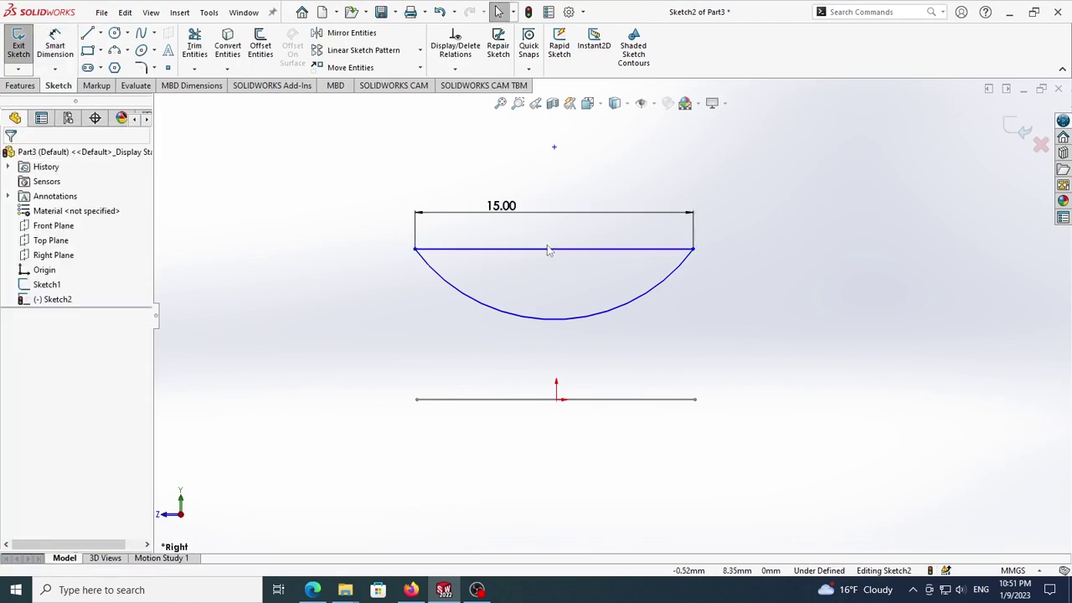
Step: Dimension the vertical distance from the horizontal line to the first sketch's edge at the origin as 25 mm
click(57, 47)
click(553, 250)
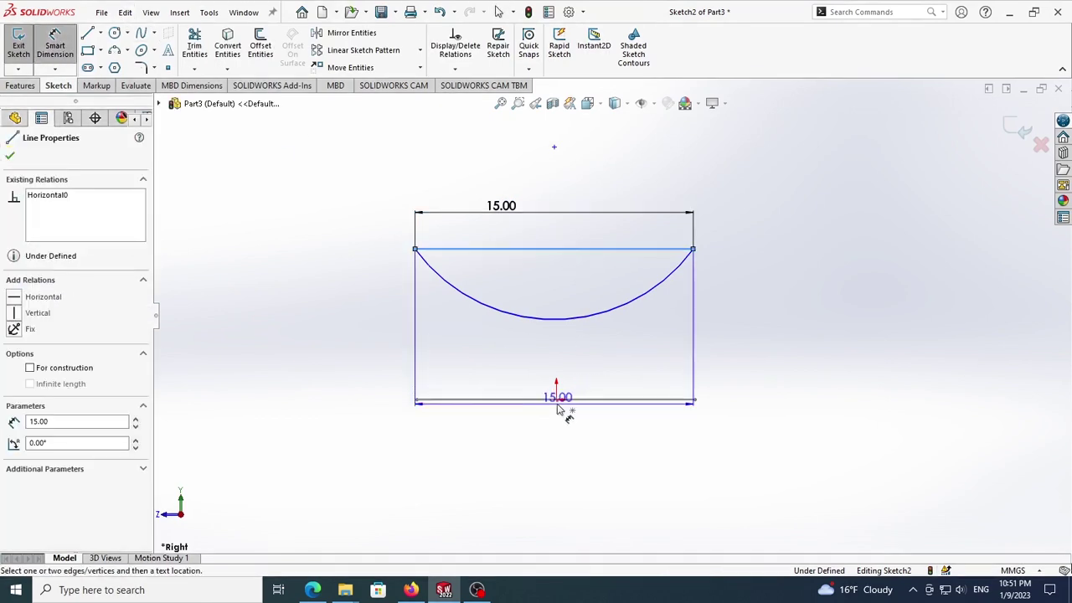
click(563, 399)
click(362, 335)
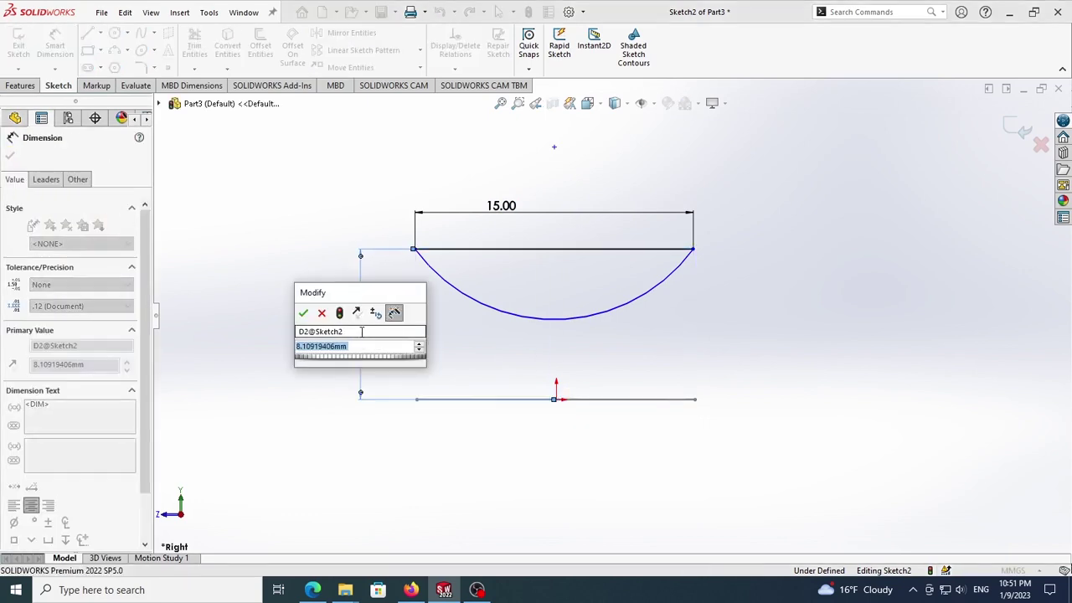
text(25)
key(Return)
scroll(641, 303, up, 5)
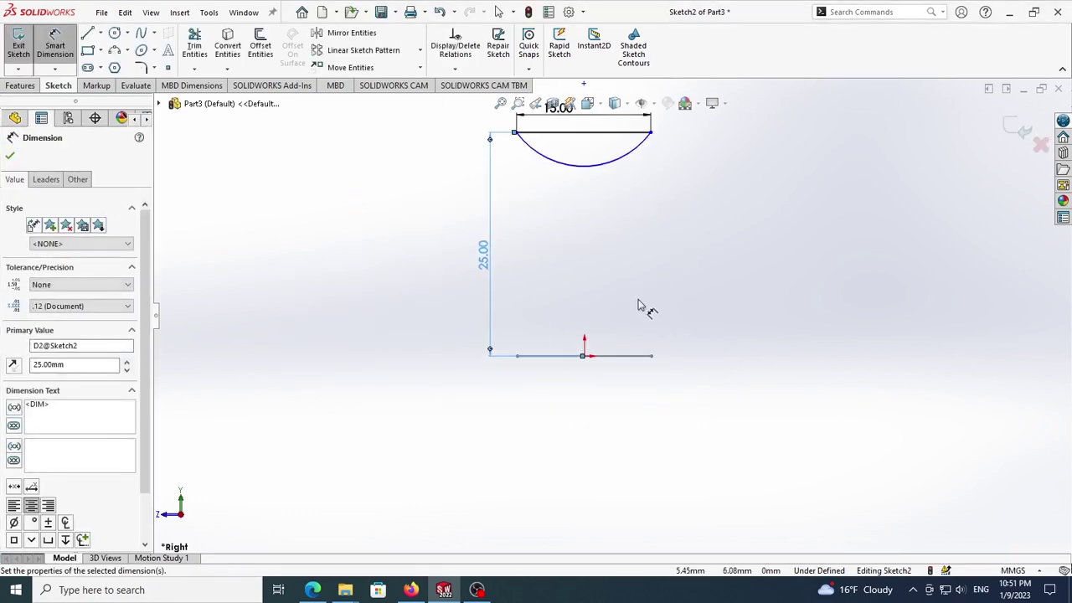
scroll(639, 168, down, 2)
Step: Dimension the arc's depth from the horizontal line to its lowest point as 5.5 mm
click(633, 182)
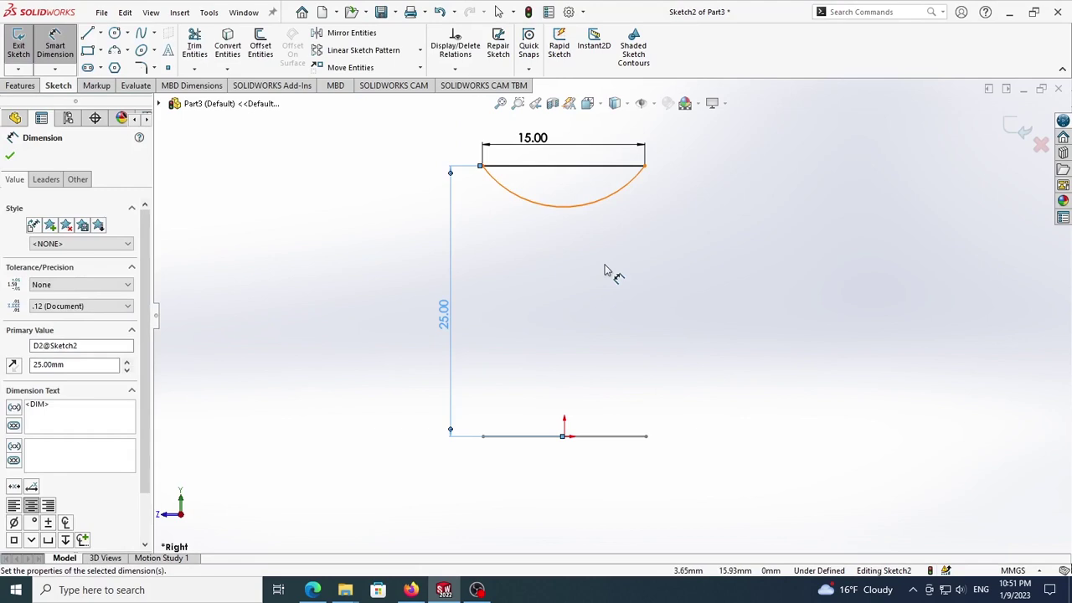
key(Escape)
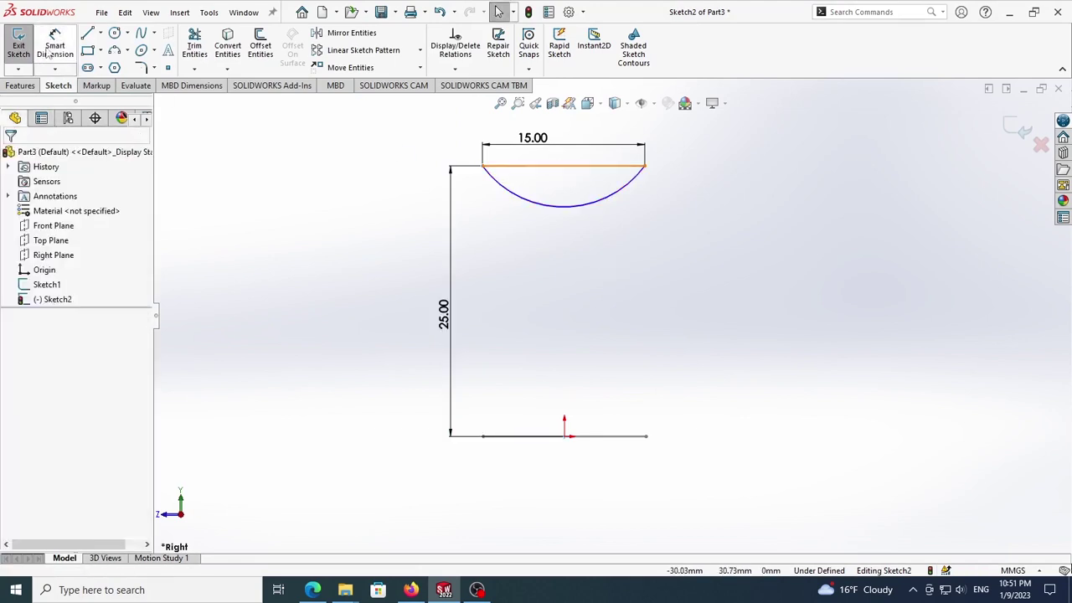
click(557, 165)
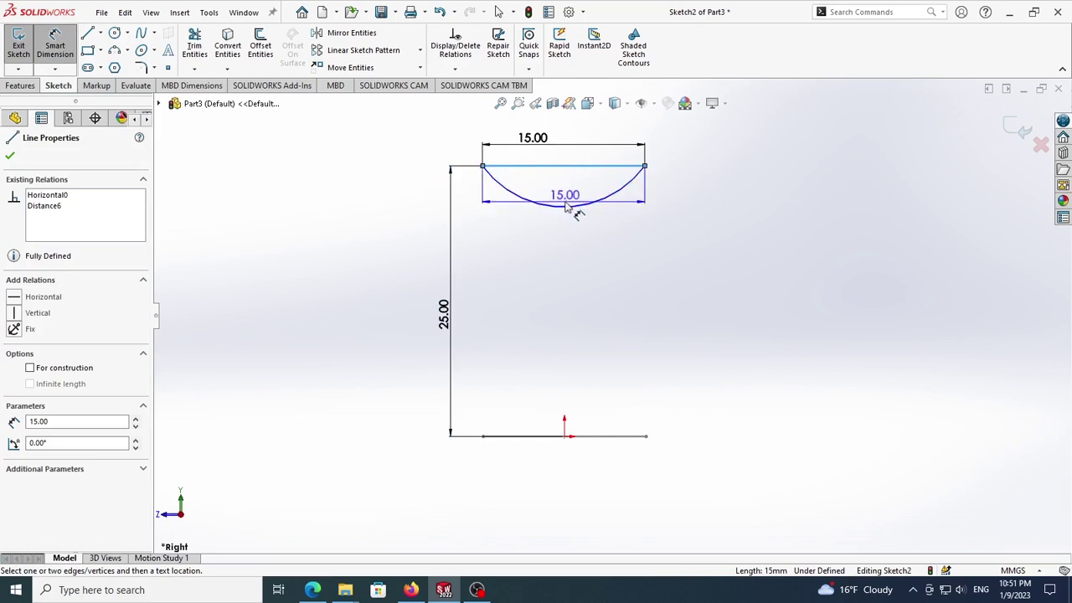
click(568, 208)
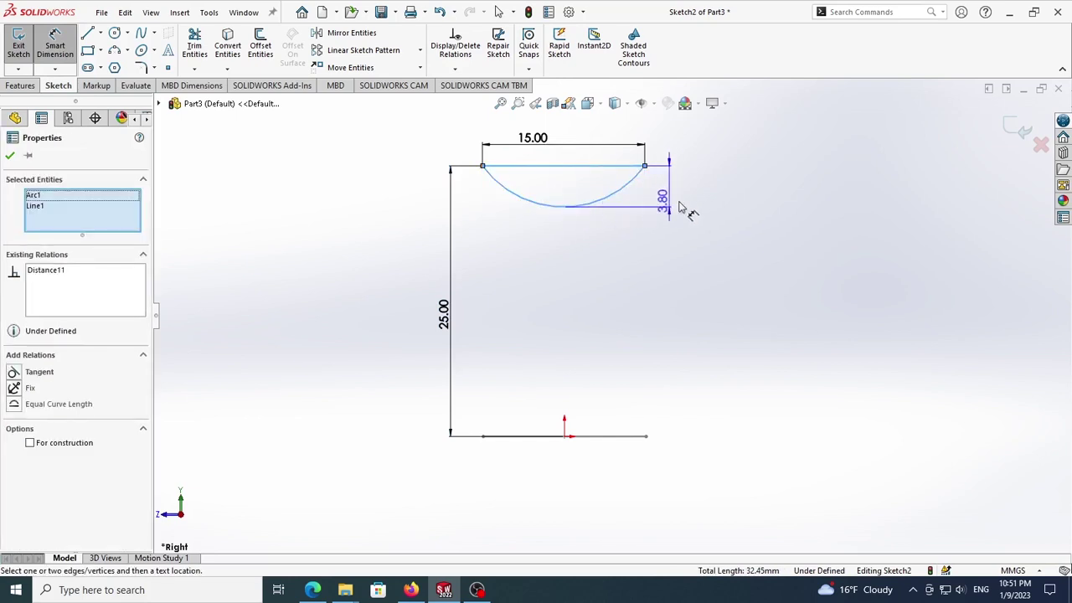
click(694, 186)
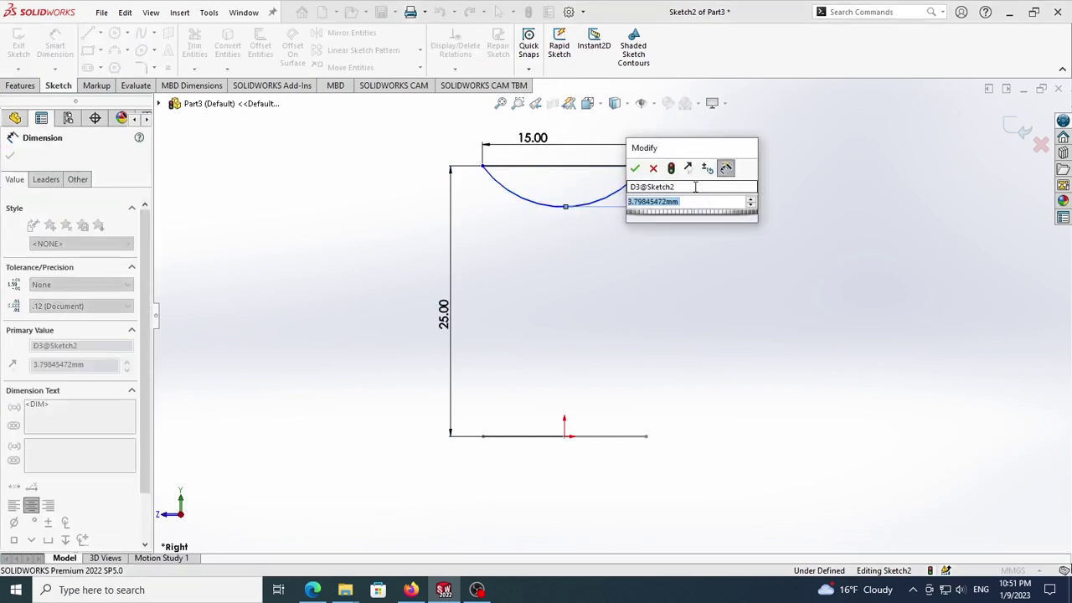
text(5.5)
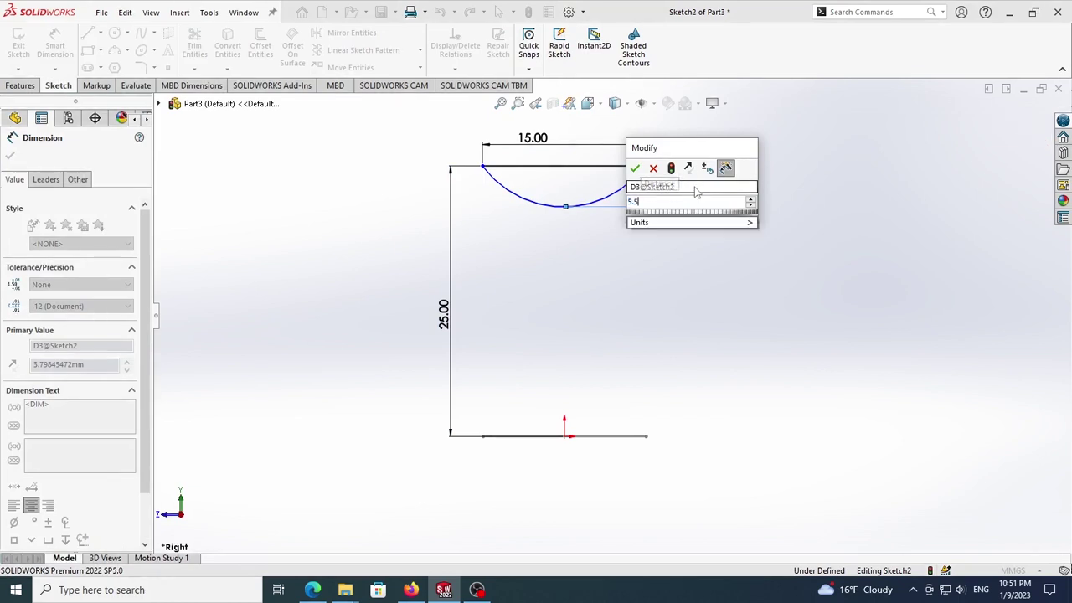
key(Return)
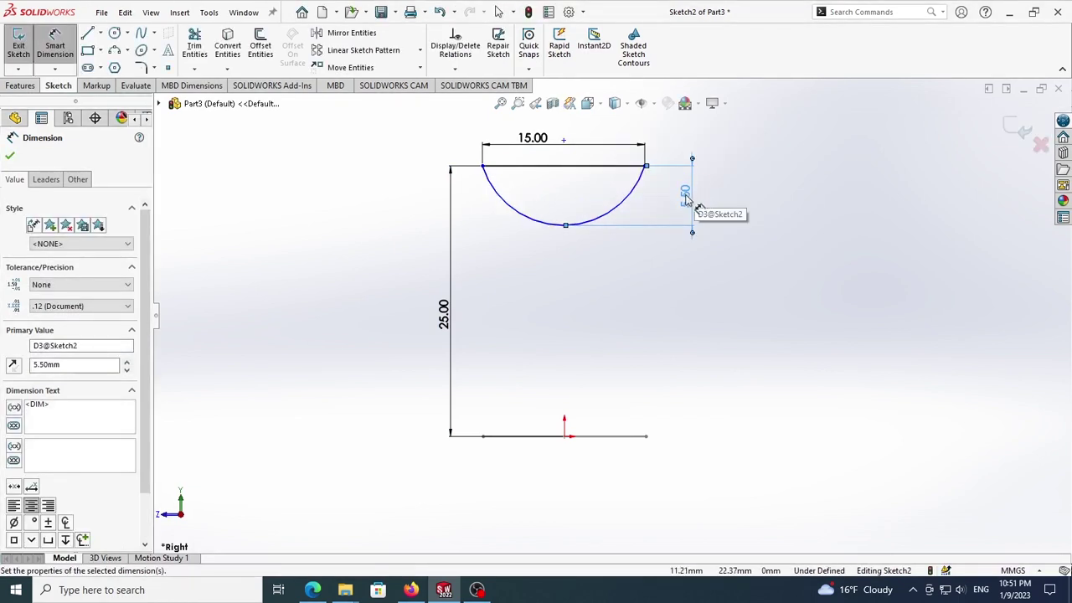
key(Escape)
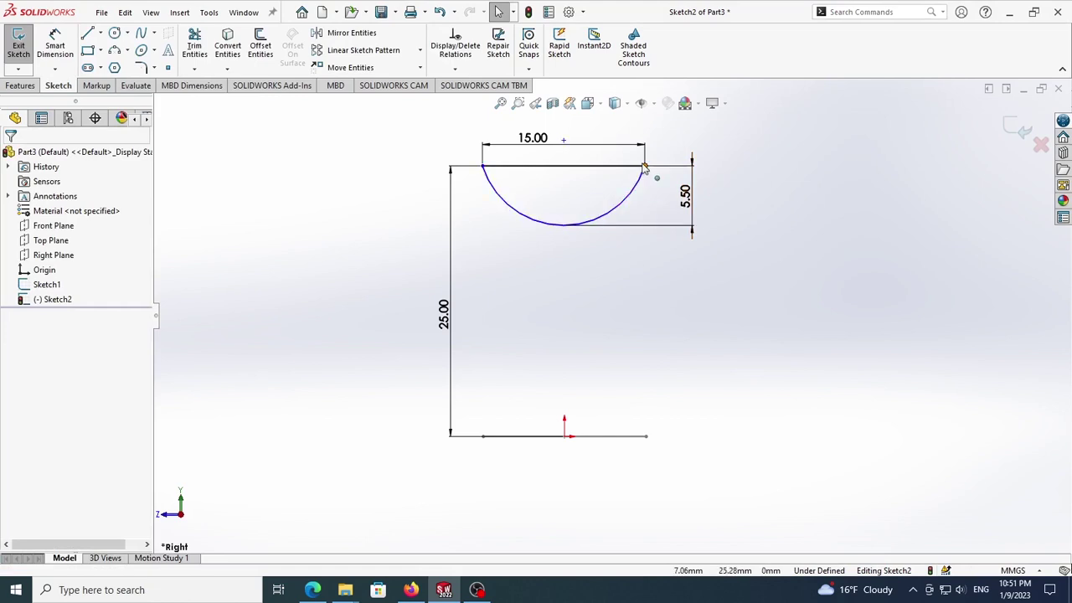
Step: Sketch a vertical centerline about 11 mm long passing through the origin
click(483, 167)
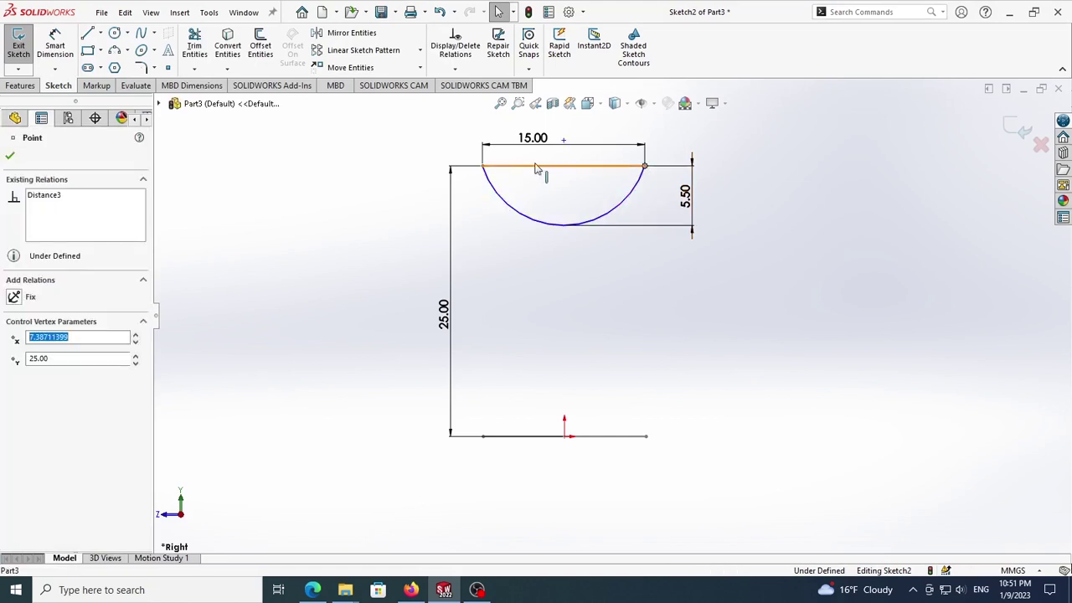
click(467, 208)
click(100, 33)
click(109, 67)
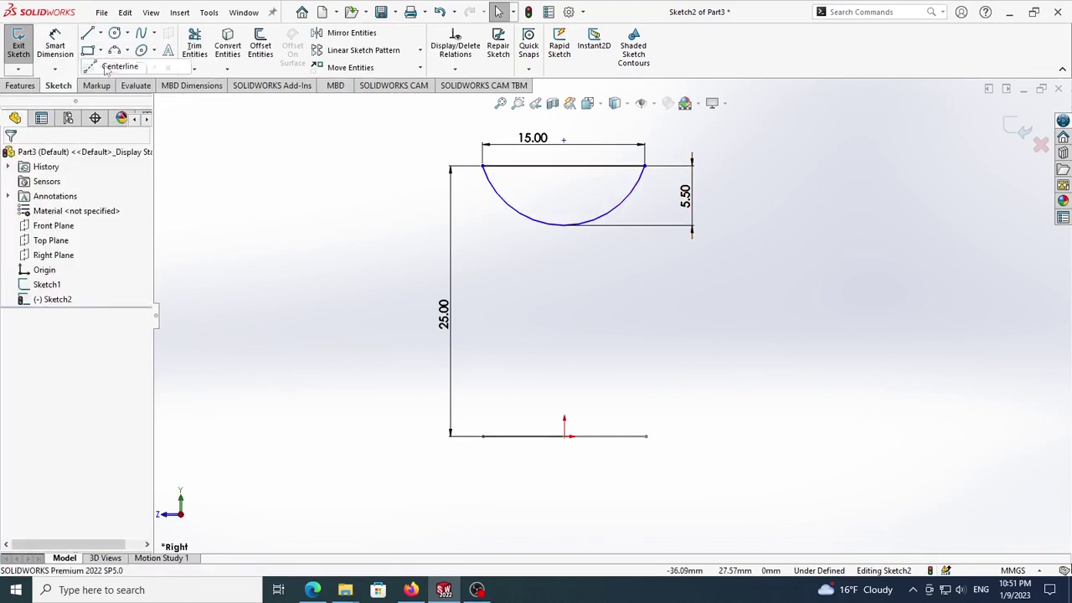
click(563, 360)
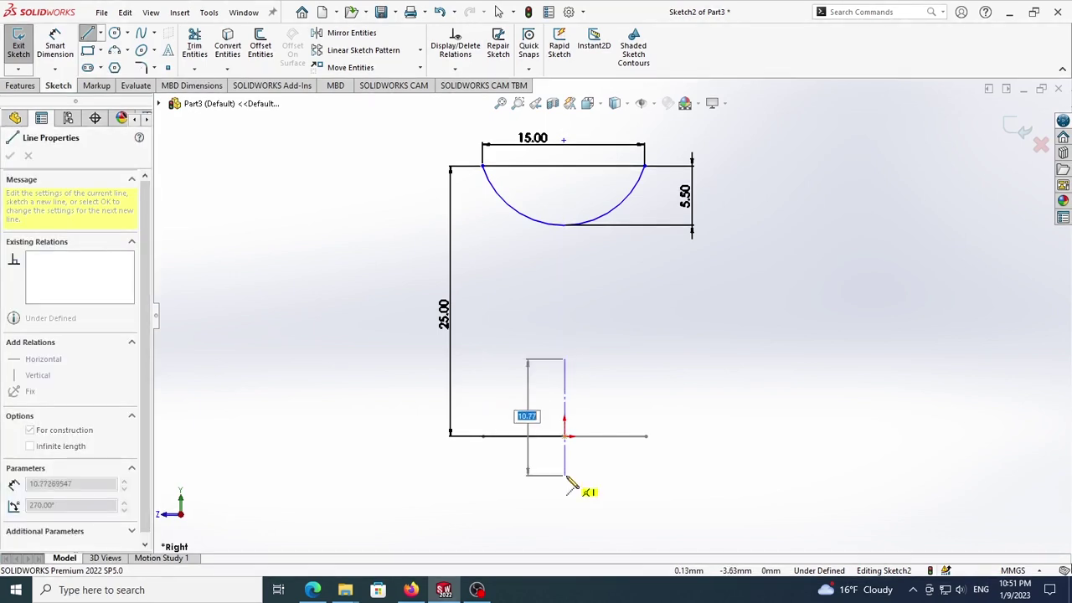
click(565, 475)
key(Escape)
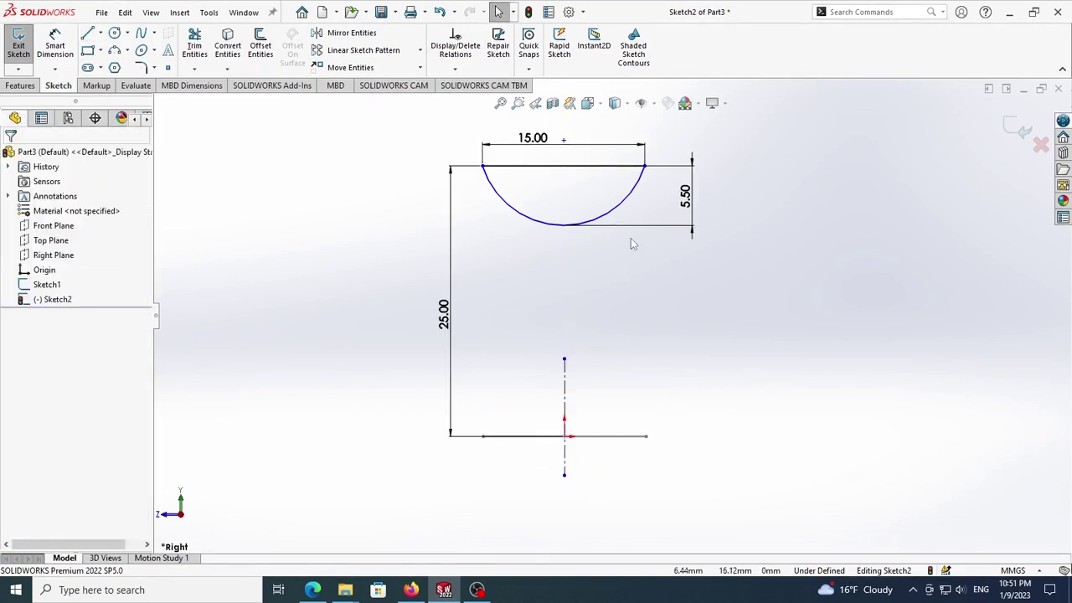
Step: Make the horizontal line's two endpoints symmetric about the vertical centerline and finish the sketch
click(644, 167)
ctrl+click(482, 166)
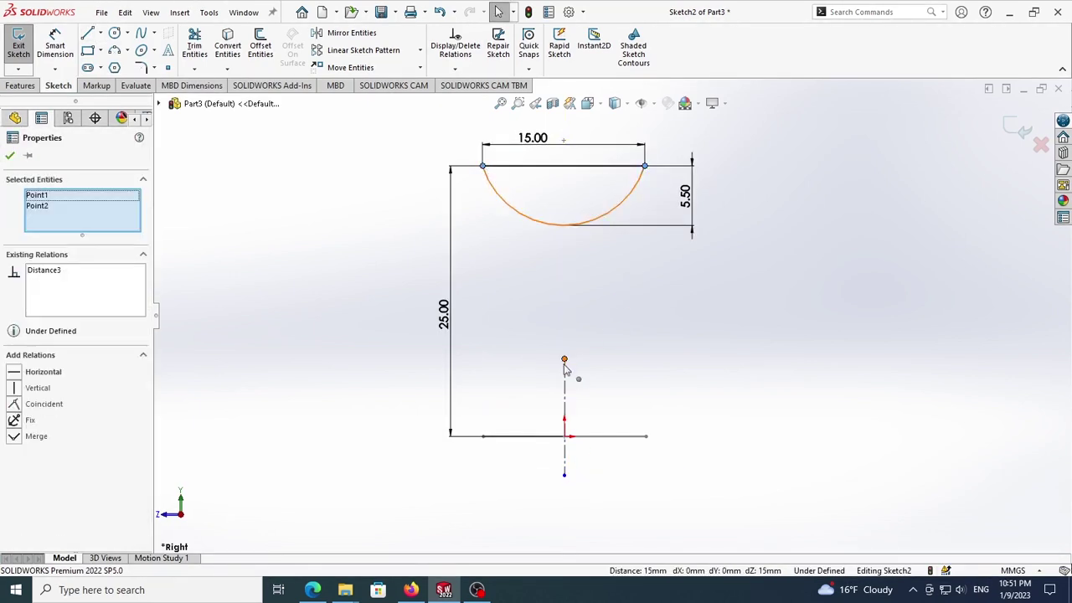
ctrl+click(565, 373)
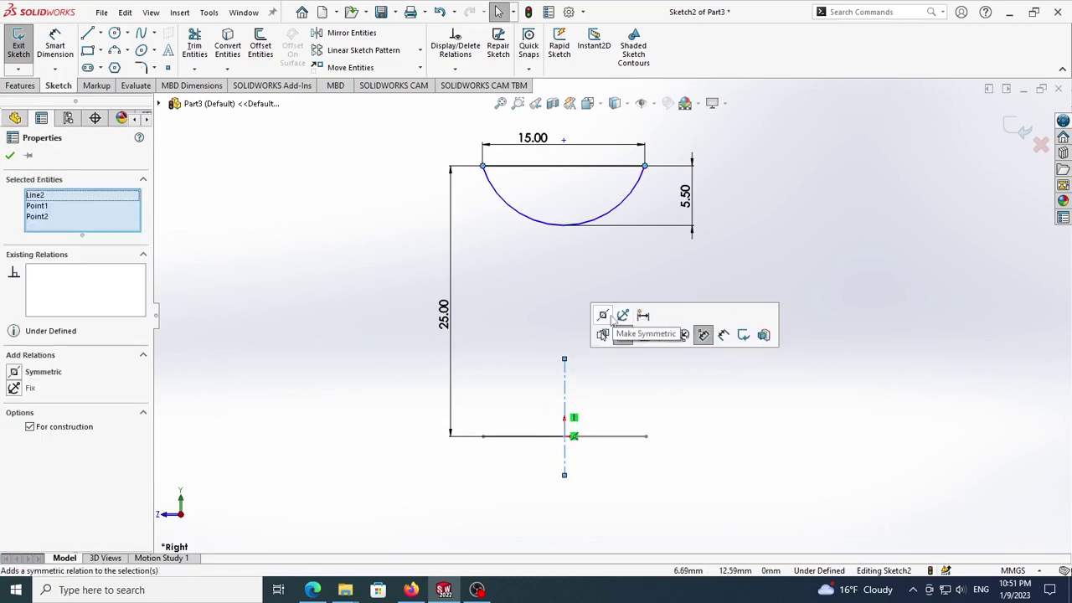
click(606, 317)
click(541, 276)
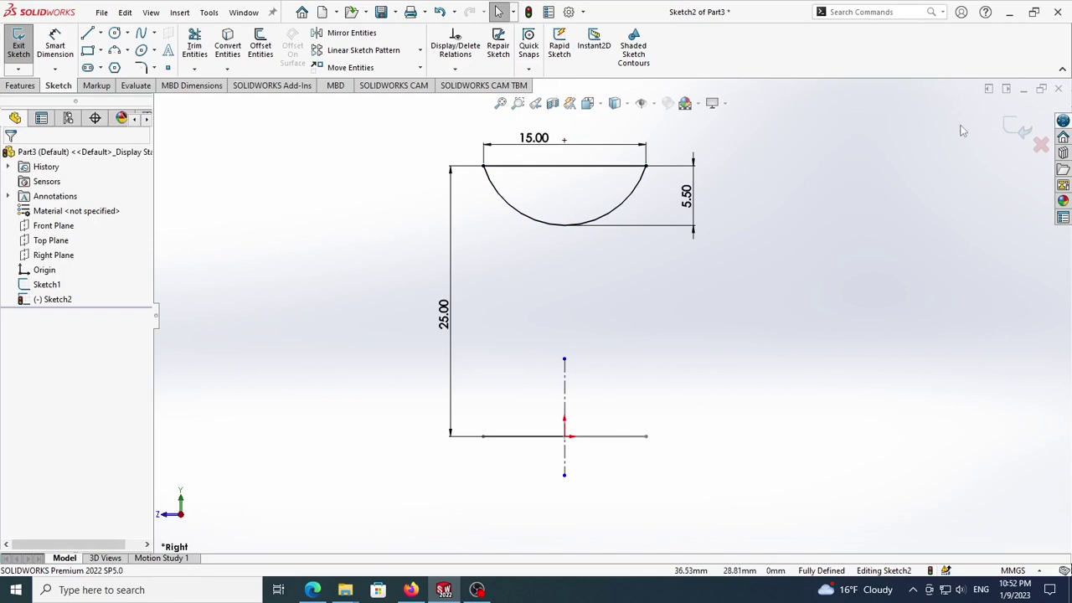
click(1013, 127)
Step: Start a new sketch on the Top Plane
middle_drag(494, 412, 536, 423)
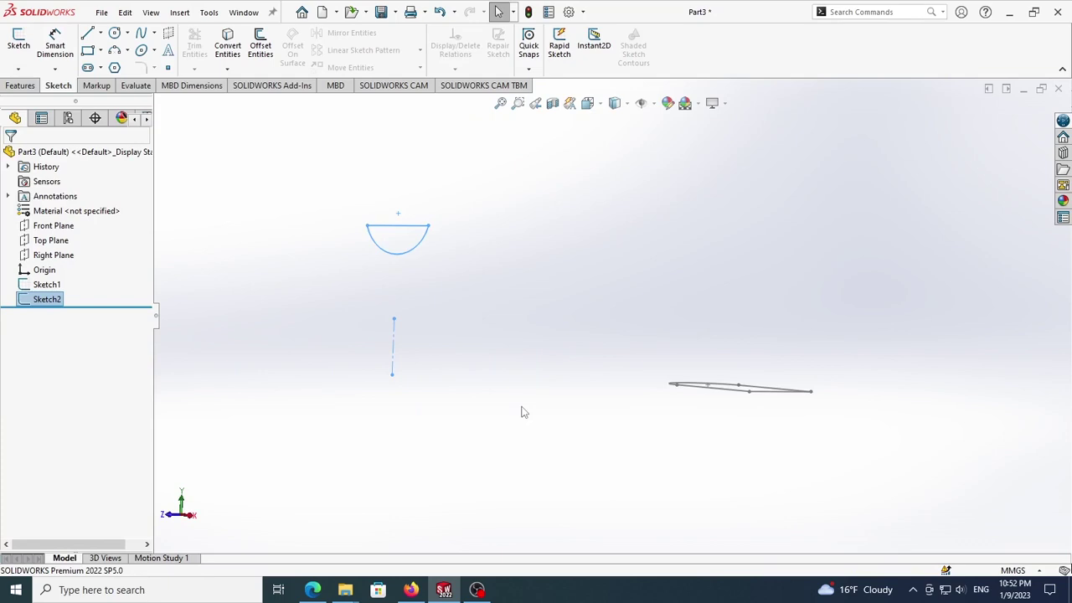
click(522, 411)
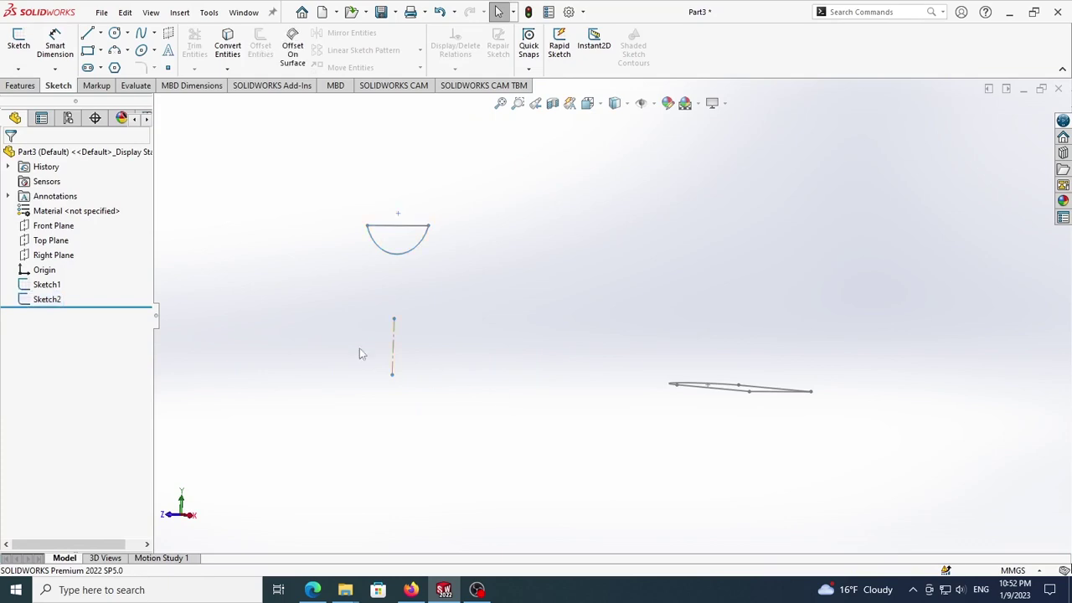
click(52, 240)
click(67, 220)
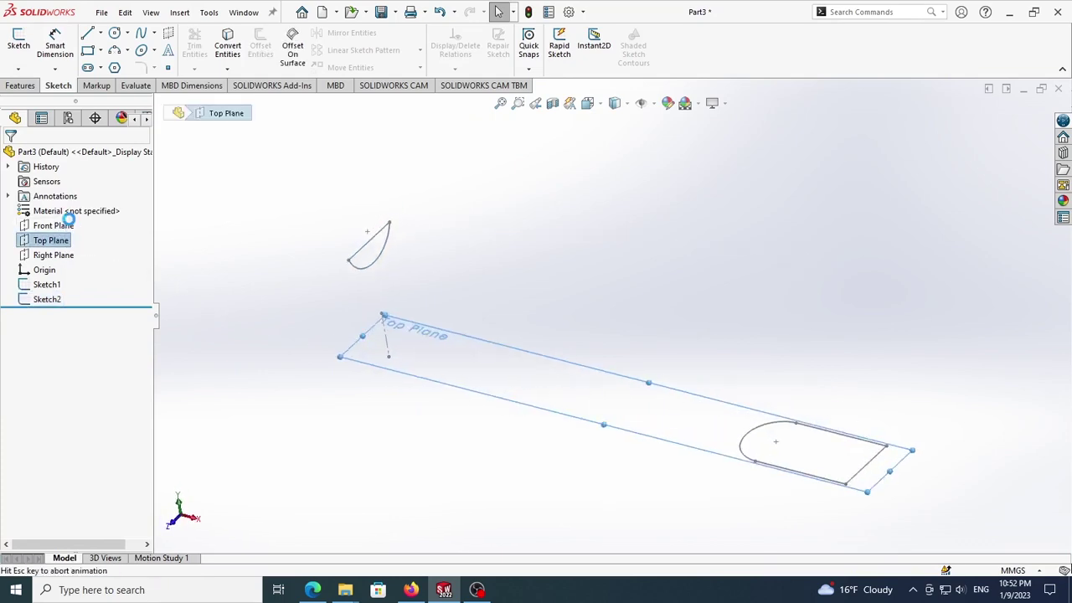
click(609, 365)
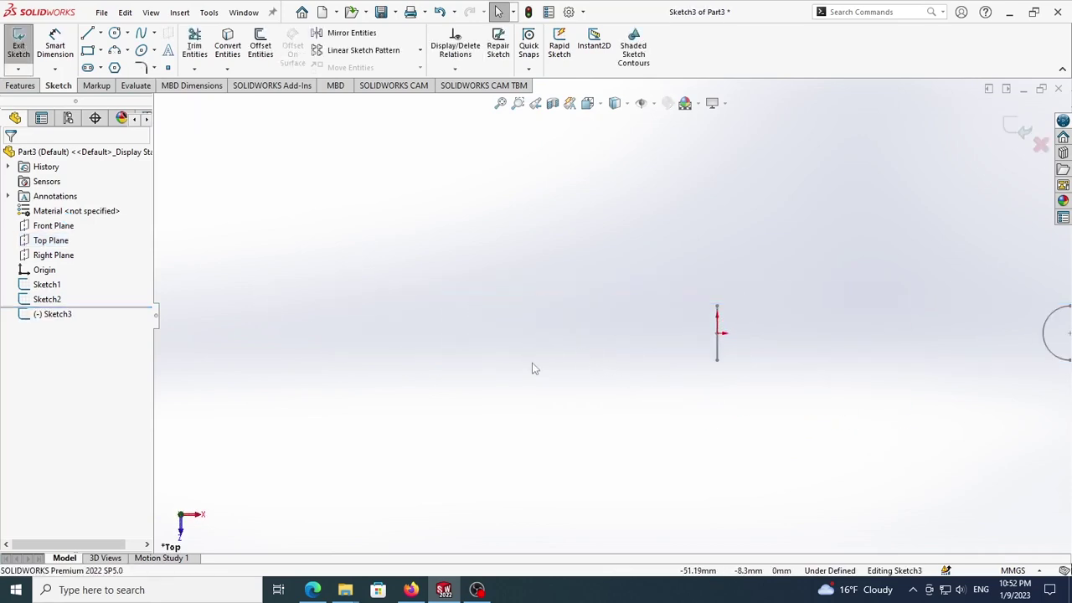
Step: Sketch a vertical line about 17 mm long and a horizontal line about 29 mm long from its lower end, away from the origin
click(87, 33)
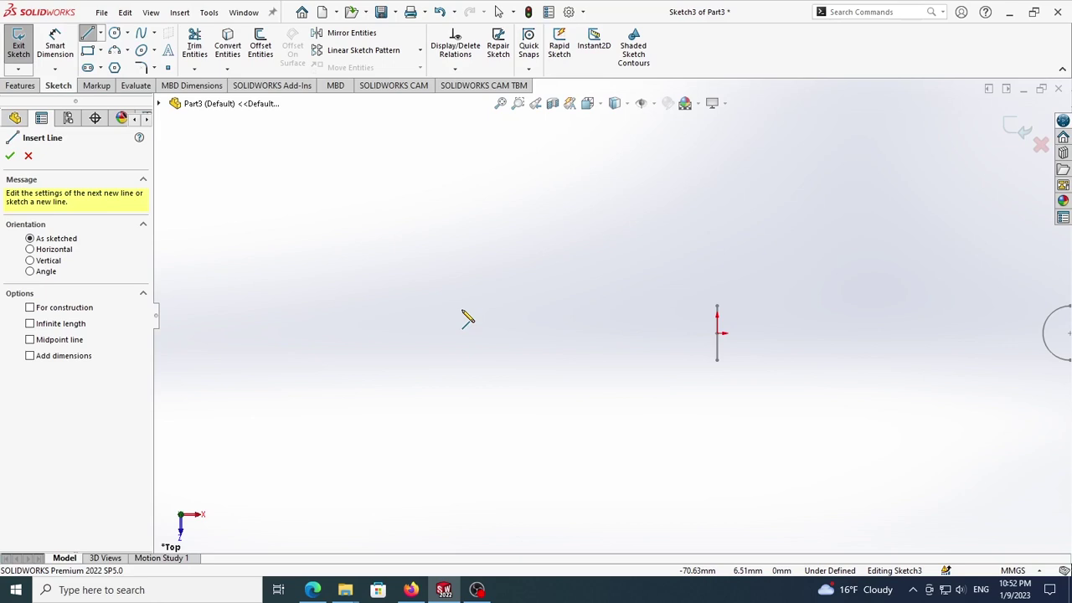
click(400, 298)
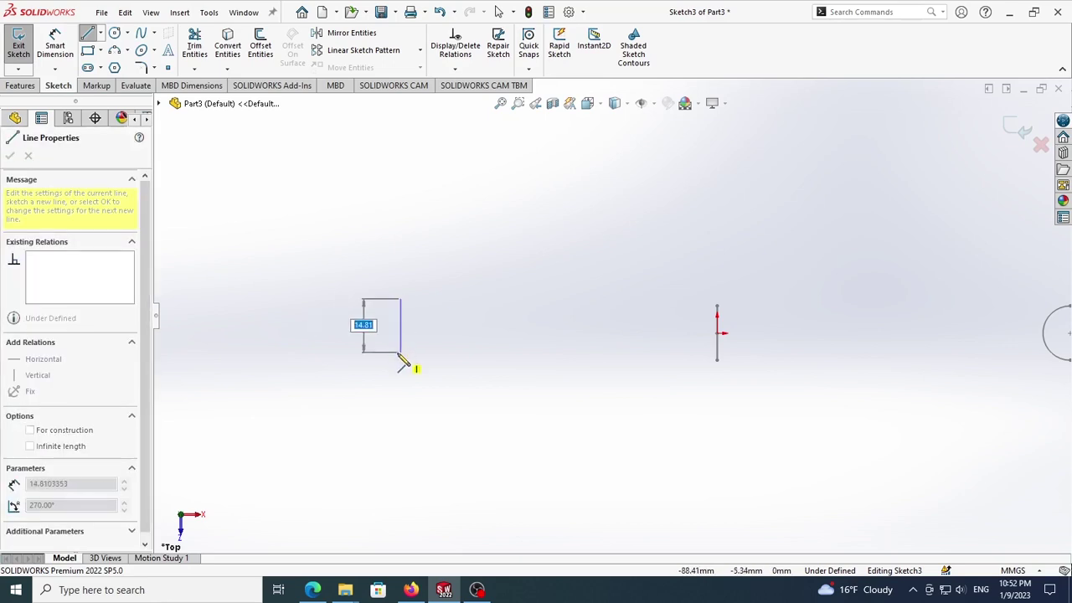
click(401, 358)
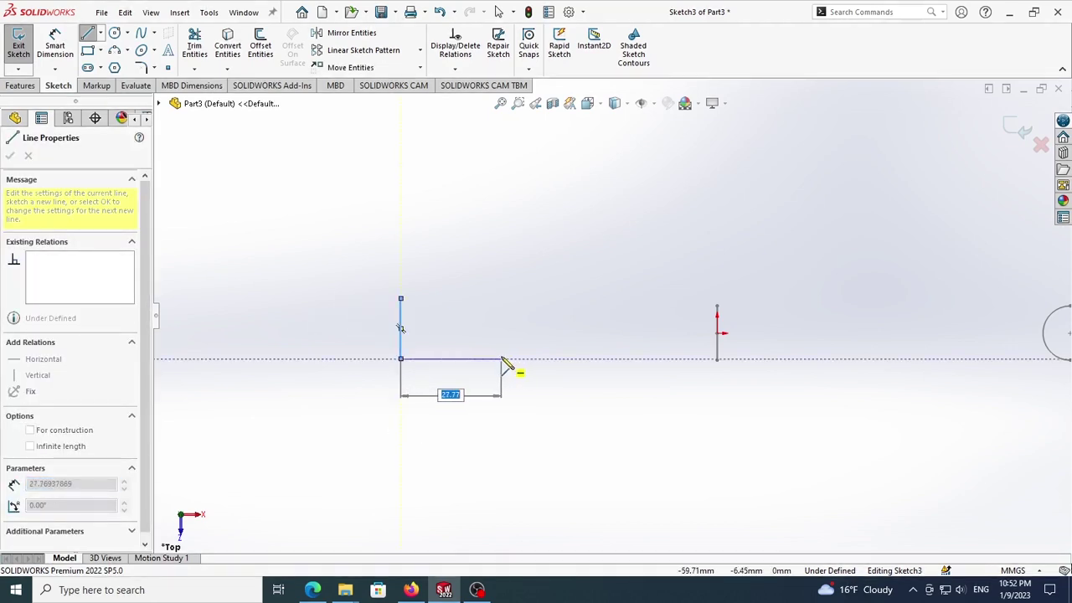
click(506, 359)
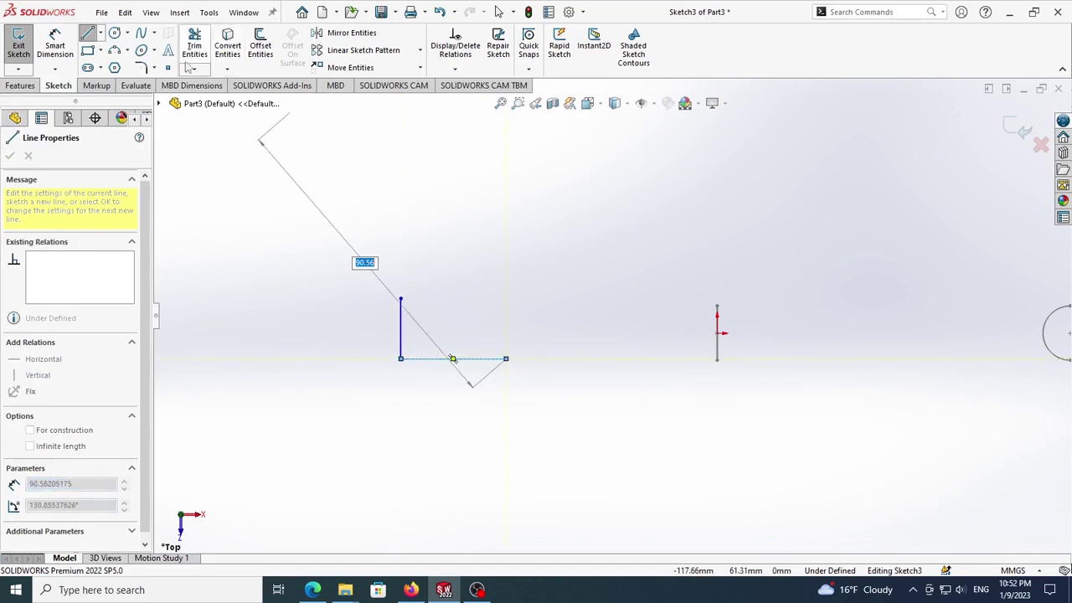
click(129, 52)
click(150, 82)
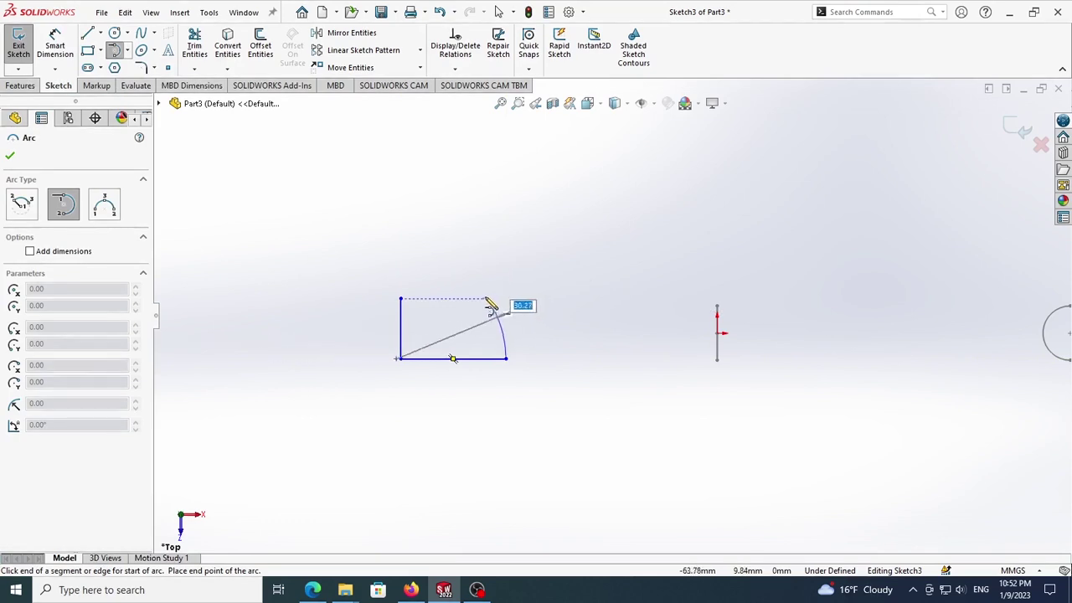
key(Escape)
Step: Add a semicircular tangent arc of about 8 mm radius from the free end of the horizontal line
click(127, 51)
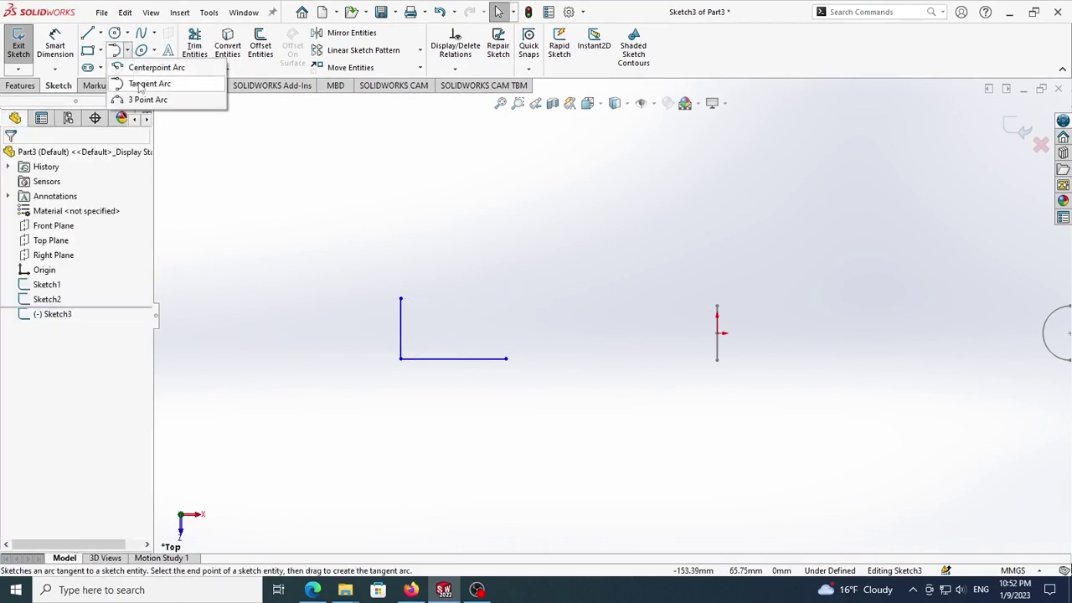
click(151, 80)
click(506, 359)
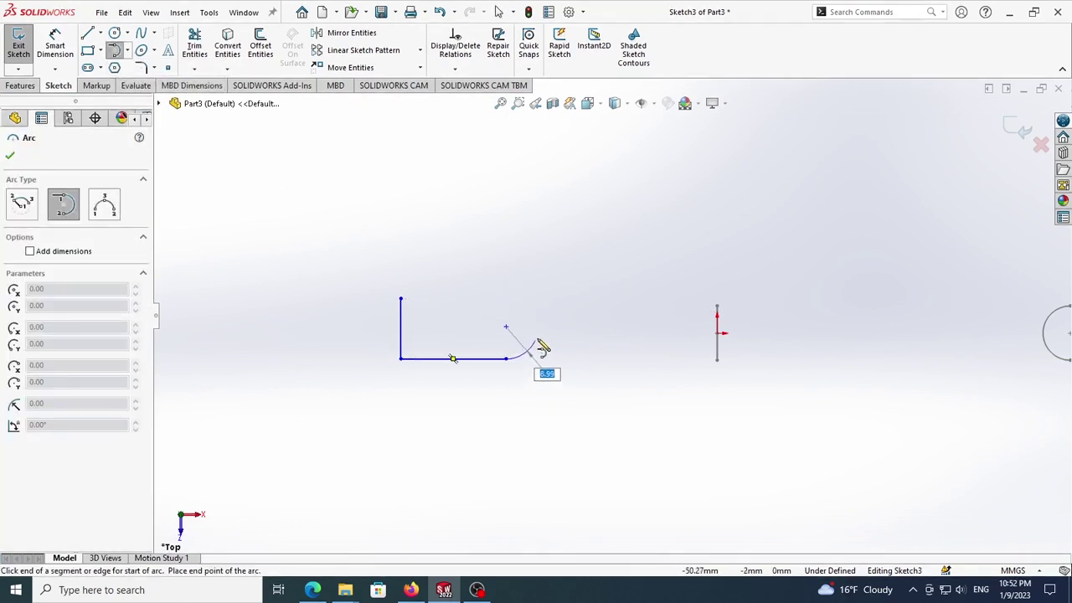
click(506, 299)
Step: Close the profile with a horizontal line joining the vertical line's upper end to the arc's upper endpoint
key(l)
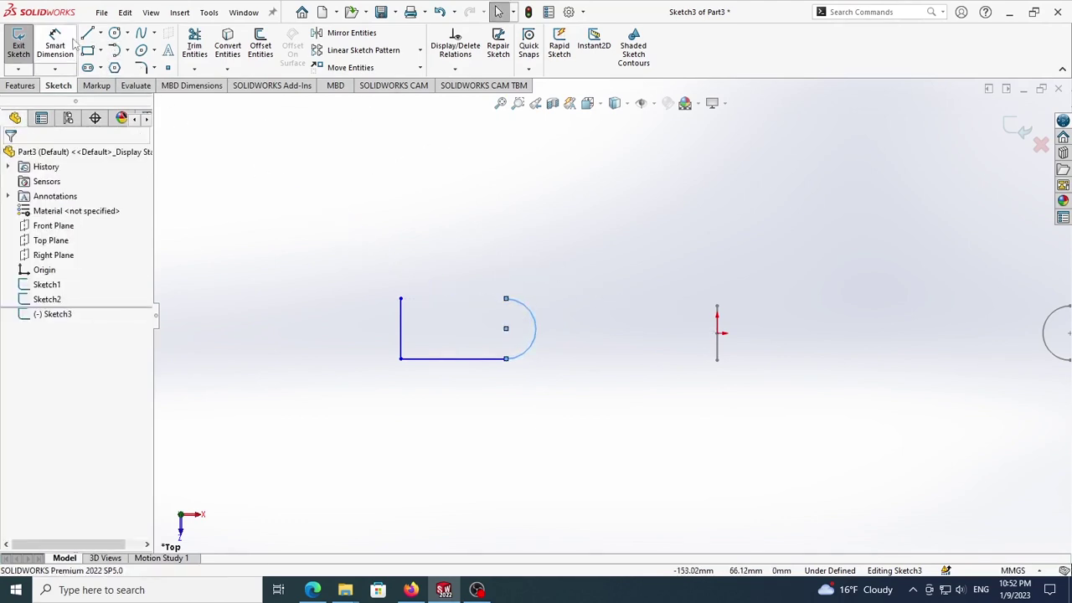
click(402, 299)
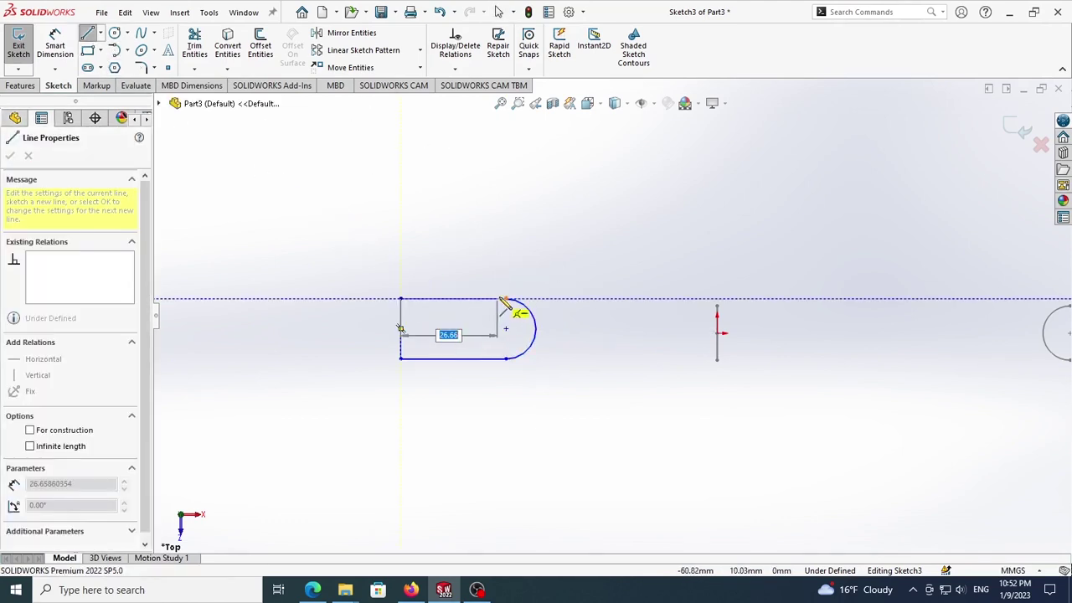
click(507, 300)
key(Escape)
Step: Dimension the profile's vertical line as 15 mm
key(d)
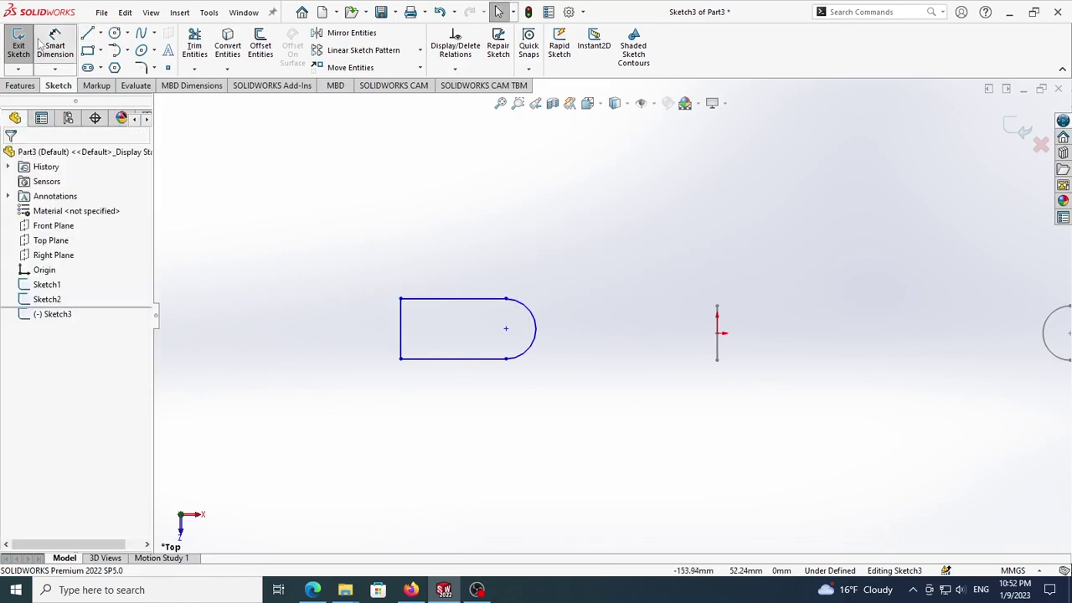
click(403, 336)
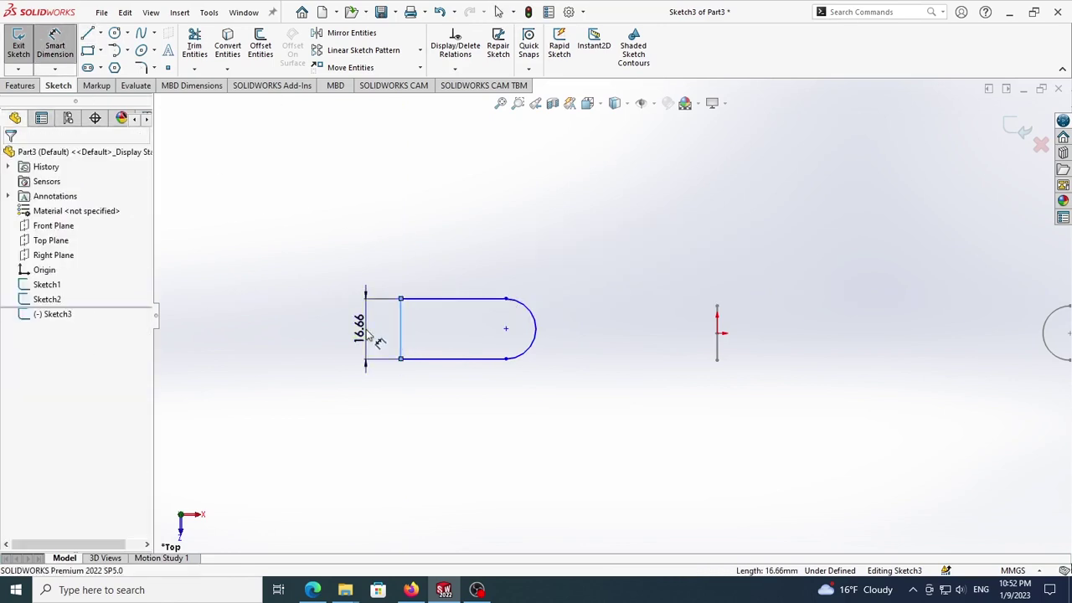
click(367, 335)
text(15)
key(Return)
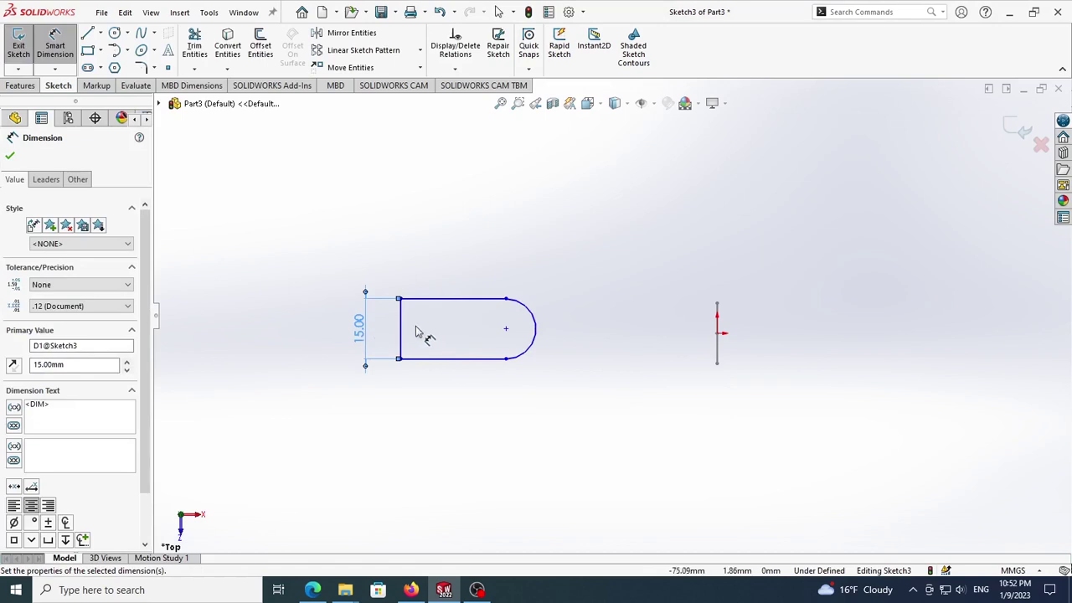
Step: Dimension the profile's overall length from the vertical line to the arc's outermost point as 30 mm
click(403, 330)
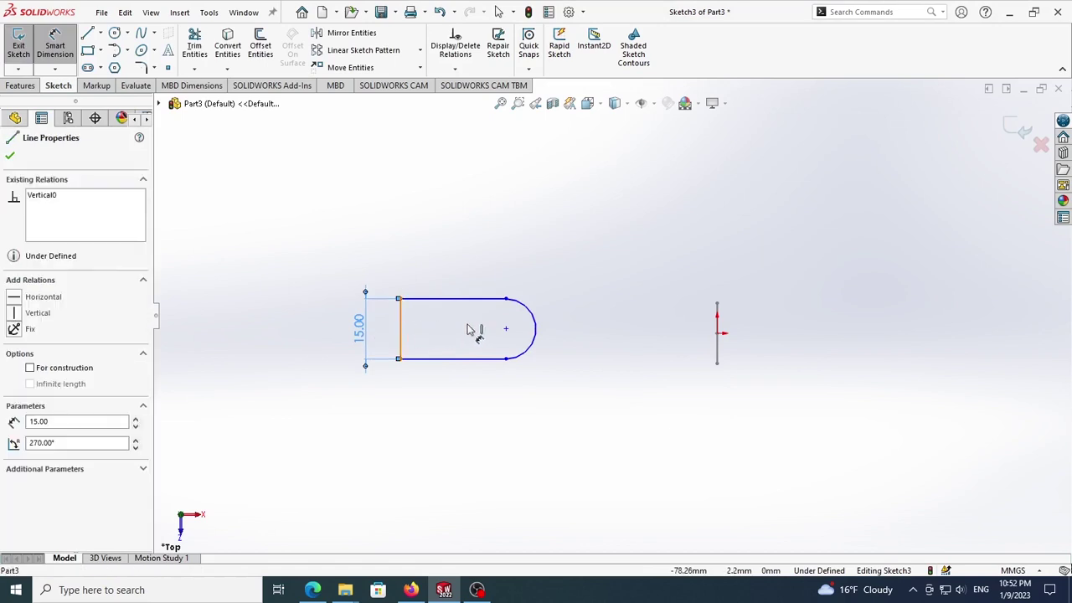
click(536, 330)
click(503, 266)
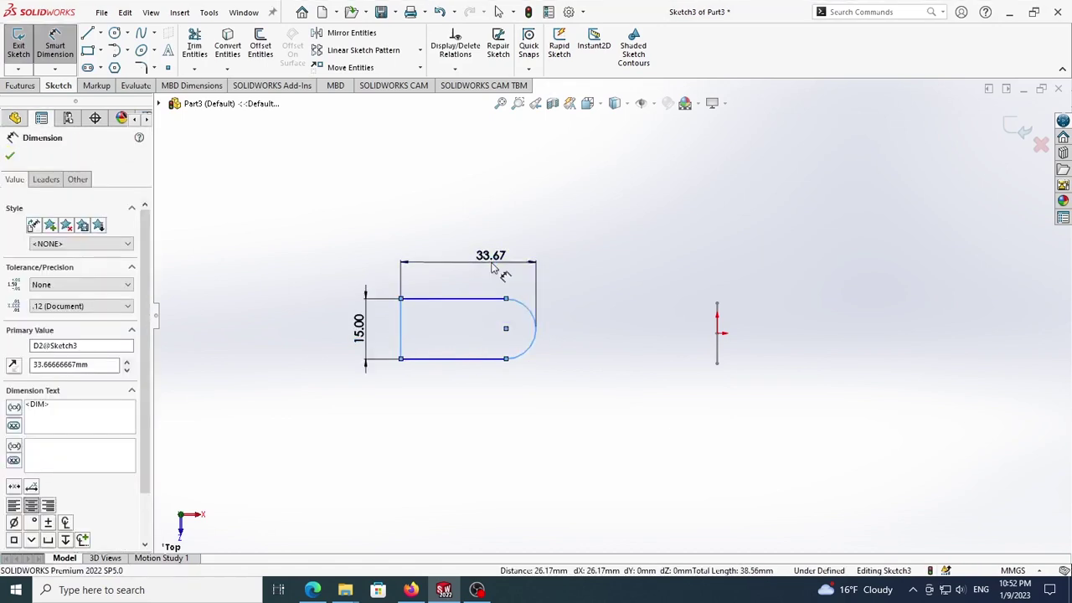
text(30)
key(Return)
key(Escape)
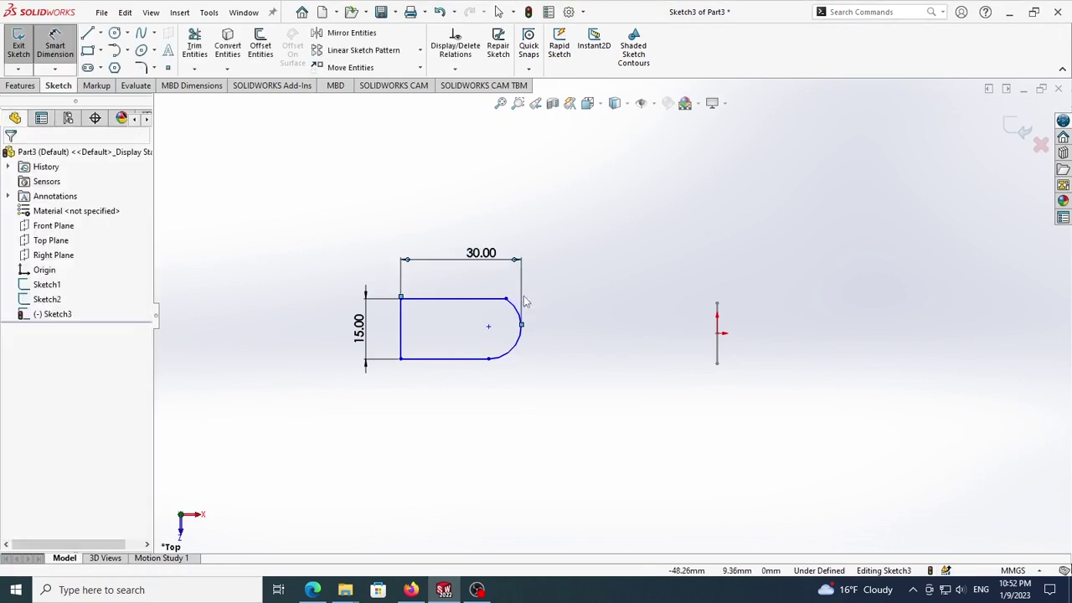
Step: Make the end arc tangent to the profile's upper horizontal line
click(515, 313)
ctrl+click(496, 299)
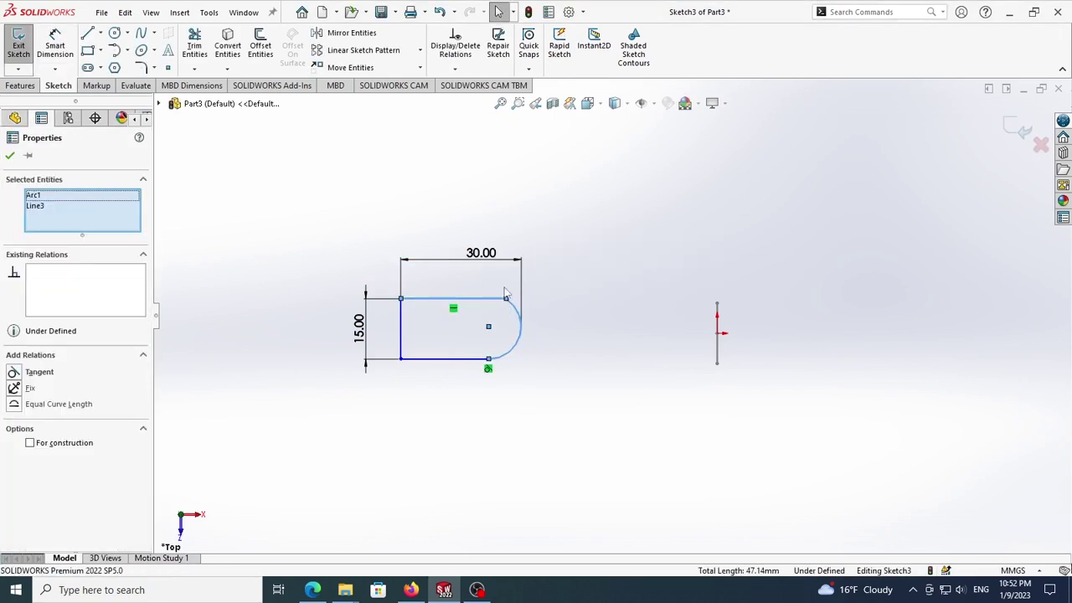
click(539, 241)
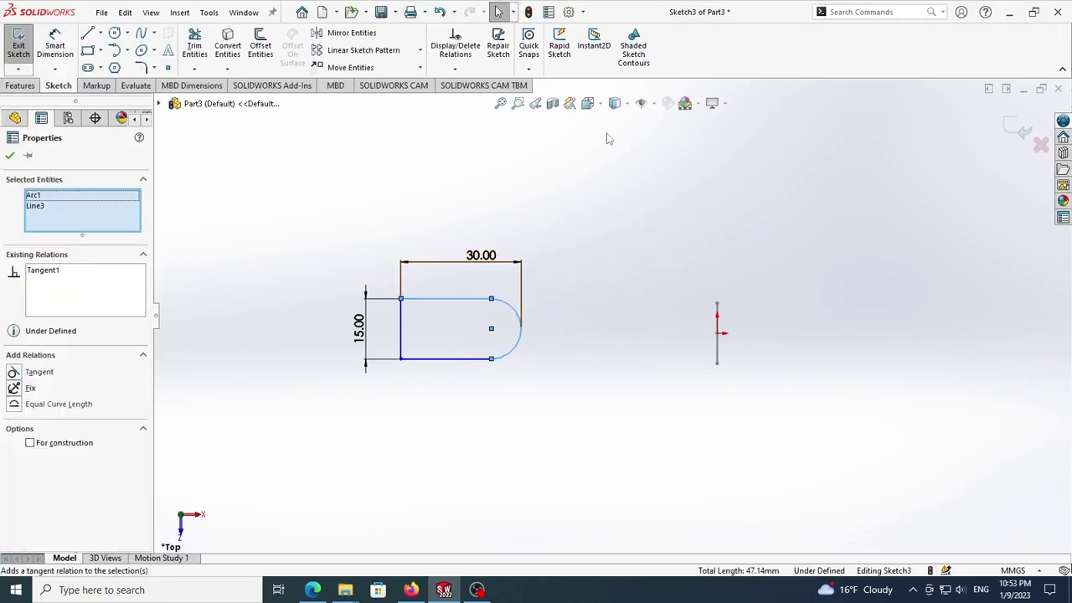
Step: Show the sketch relations and align the arc's center horizontally with the origin
click(653, 103)
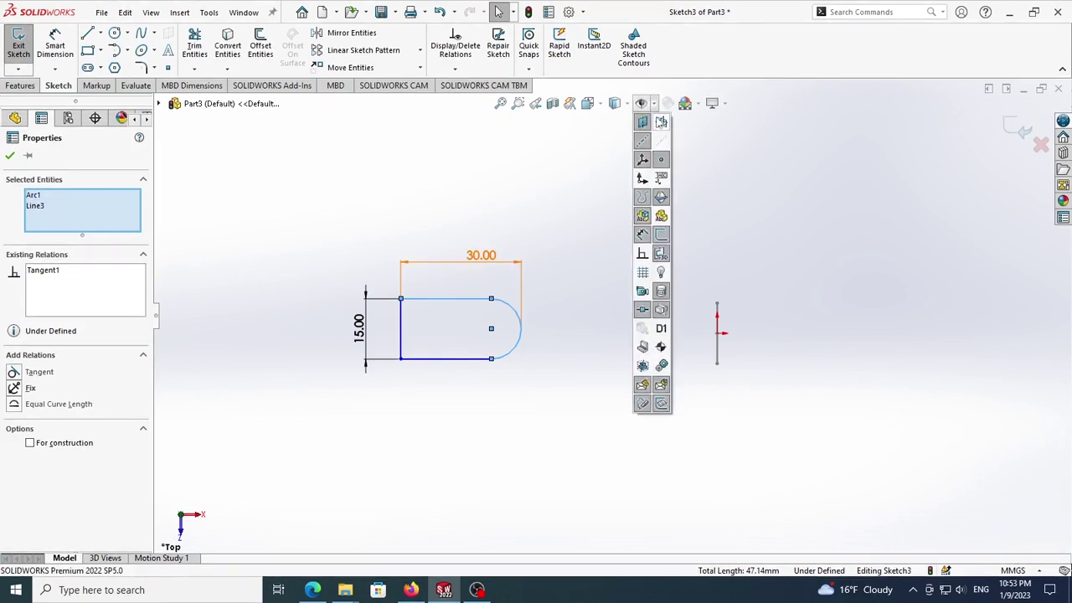
click(643, 258)
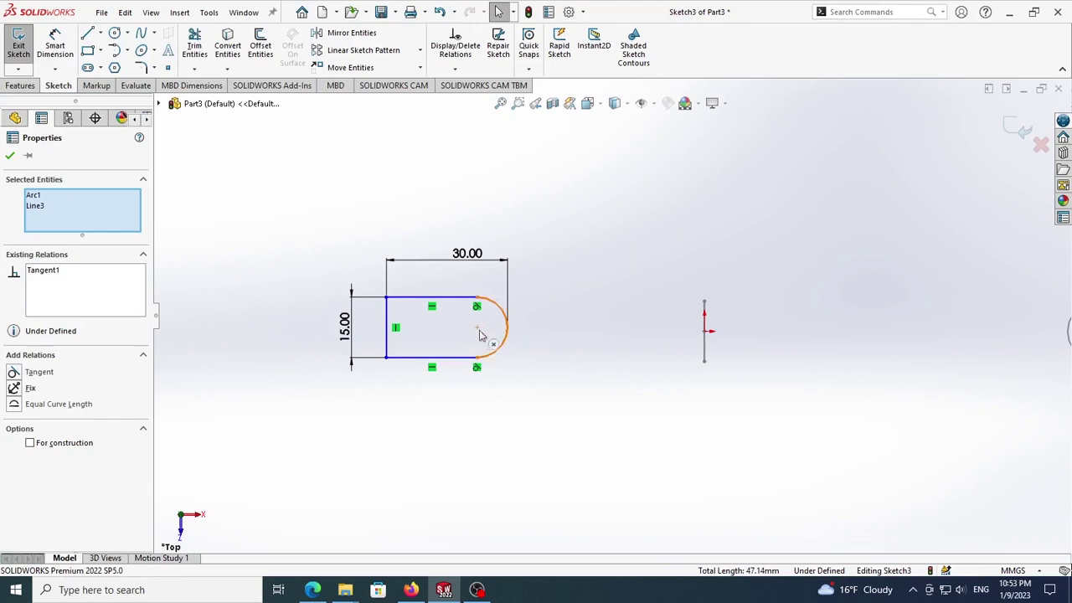
click(477, 327)
ctrl+click(705, 333)
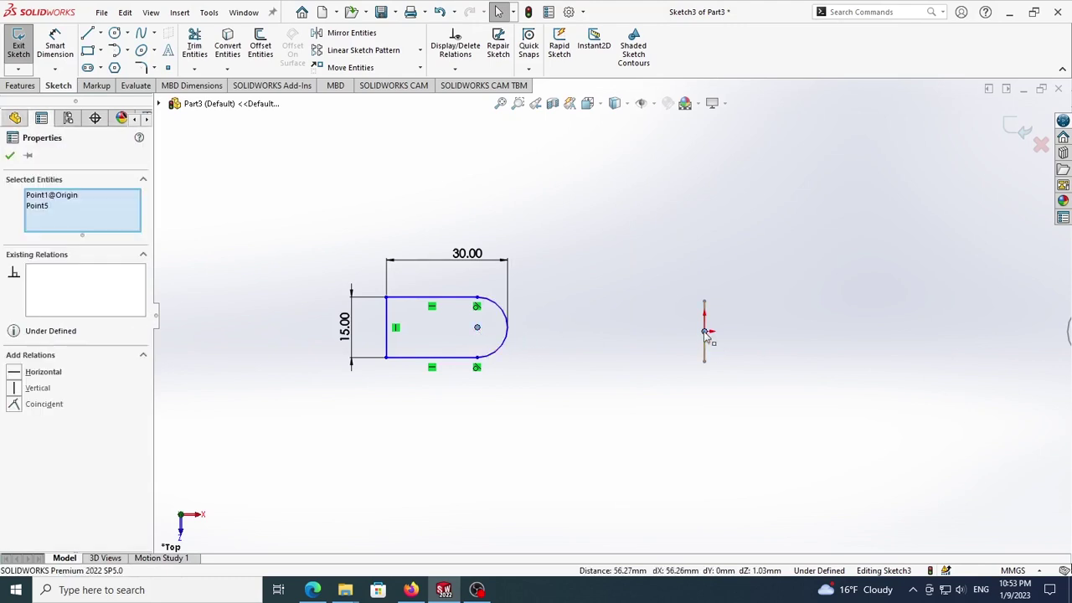
click(820, 289)
click(657, 271)
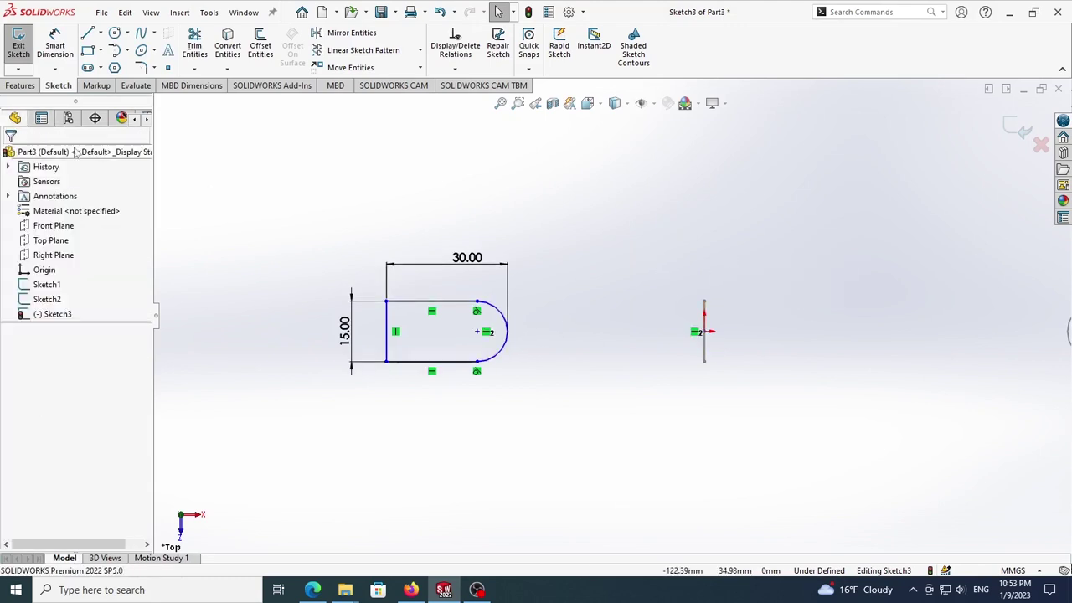
Step: Dimension the distance from the profile's vertical line to the origin as 120 mm and finish the sketch
click(57, 55)
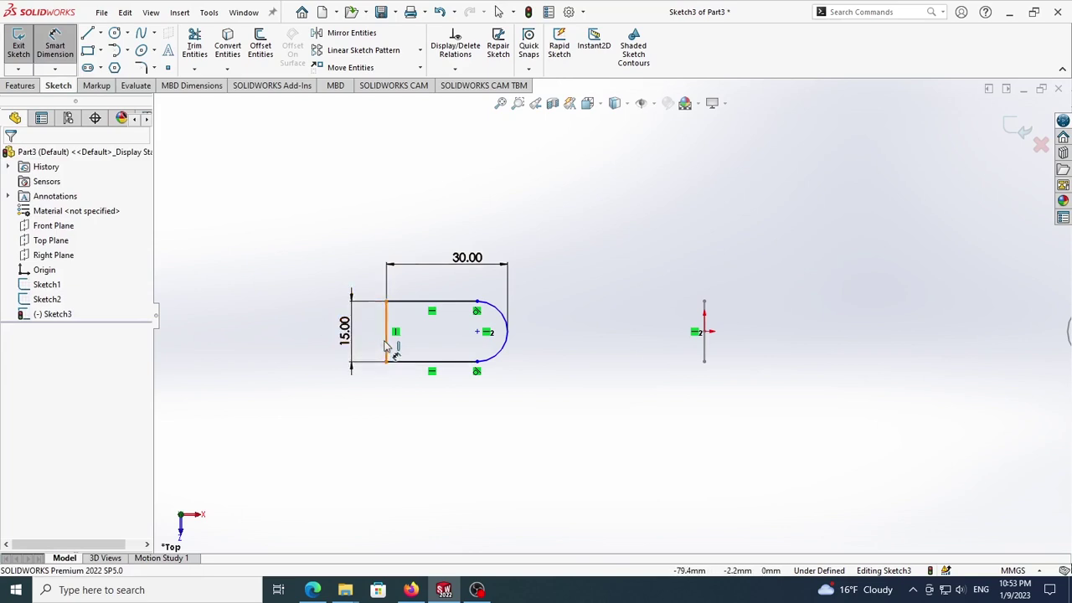
click(388, 335)
click(703, 333)
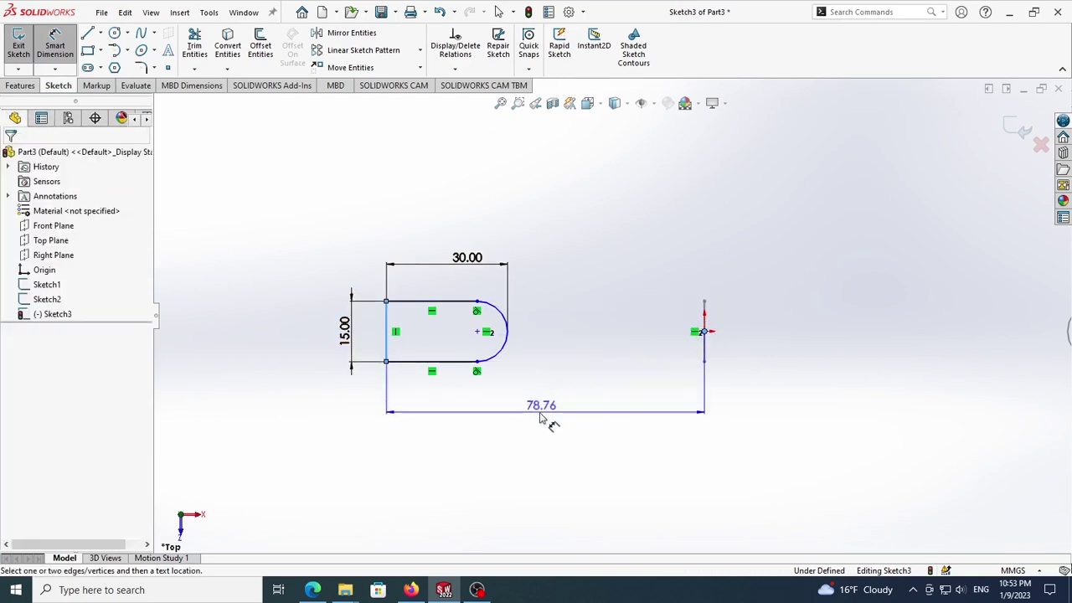
click(543, 417)
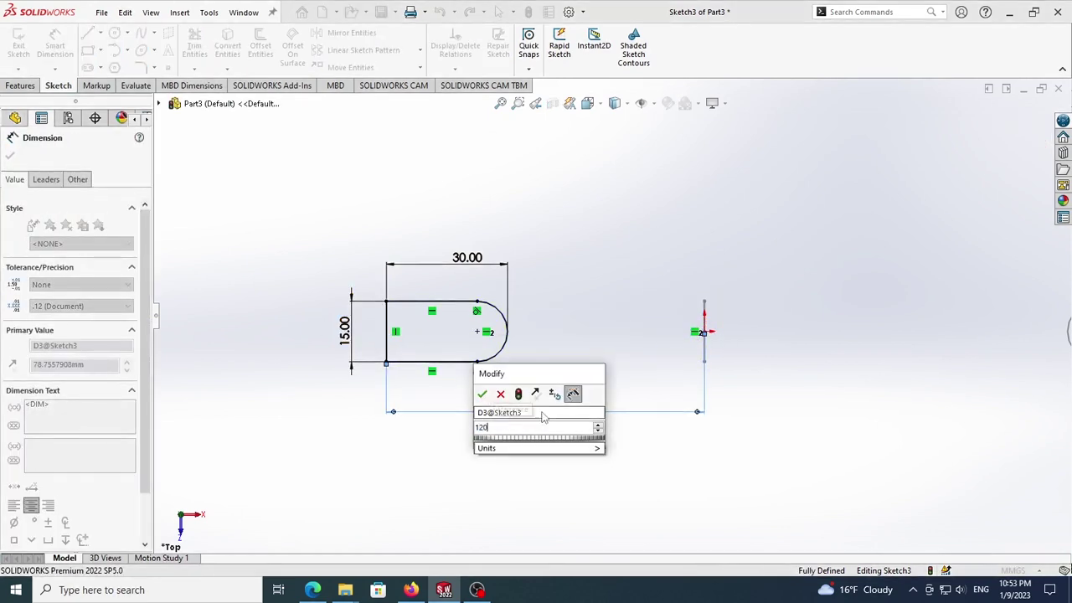
key(Return)
scroll(597, 296, up, 3)
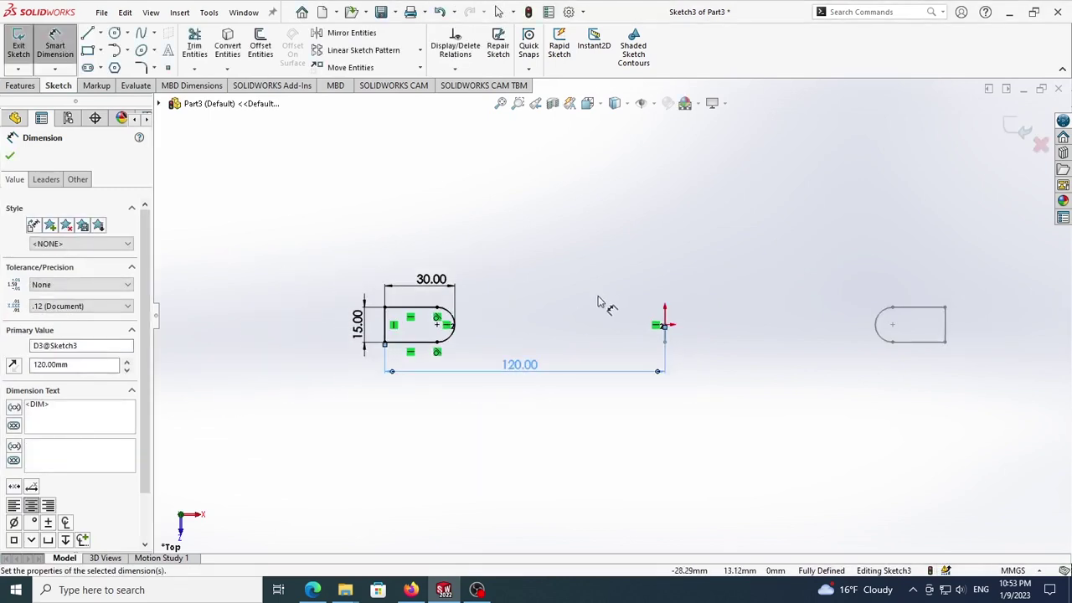
key(Escape)
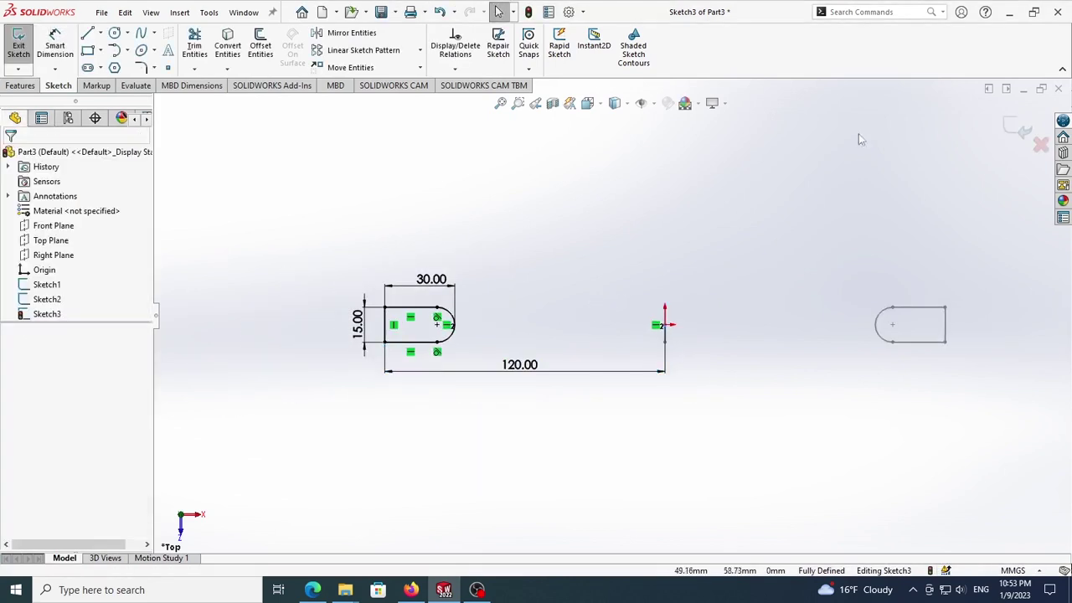
click(1019, 131)
Step: Start a new sketch on the Front Plane
mouse_move(573, 332)
middle_down()
mouse_move(550, 237)
mouse_move(507, 218)
middle_up()
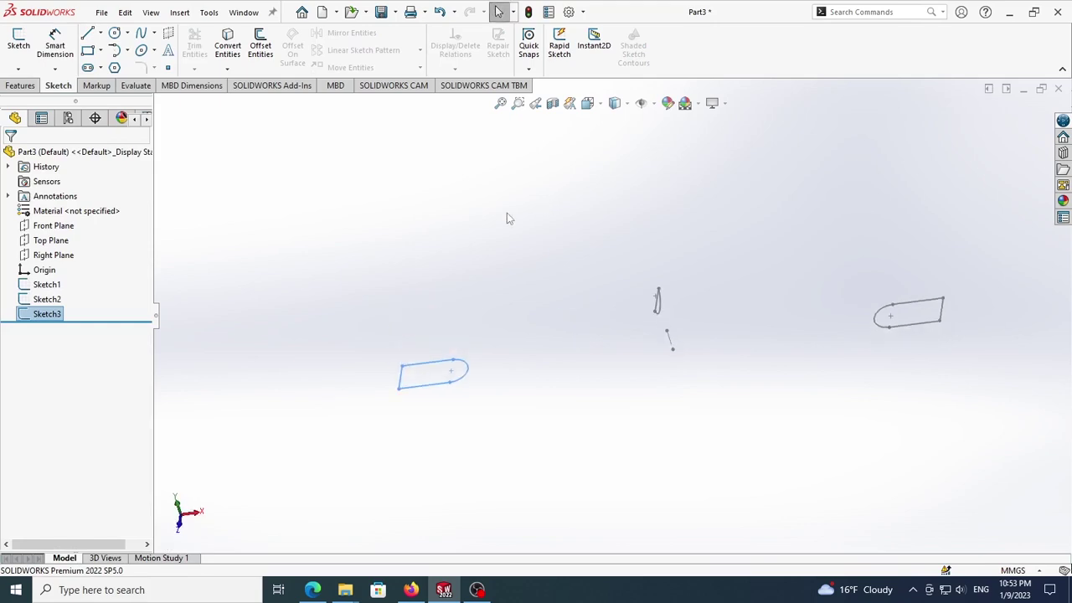
click(52, 225)
click(72, 207)
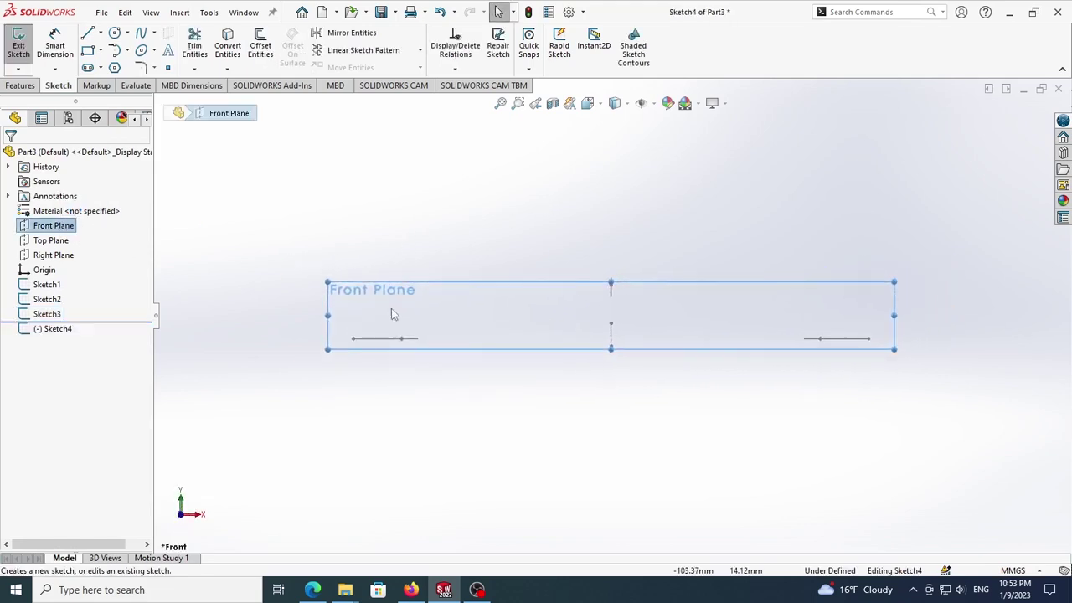
scroll(725, 331, up, 1)
click(498, 307)
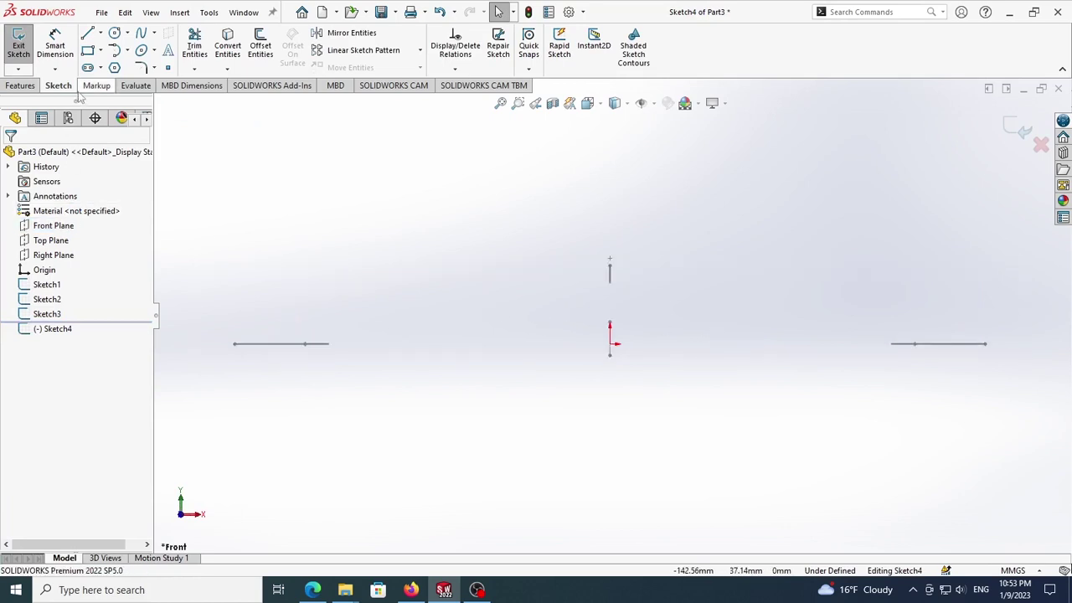
Step: Sketch a 3 Point Arc about 174 mm wide and 18 mm high between the two end profiles, peaking above the origin
click(99, 32)
click(131, 36)
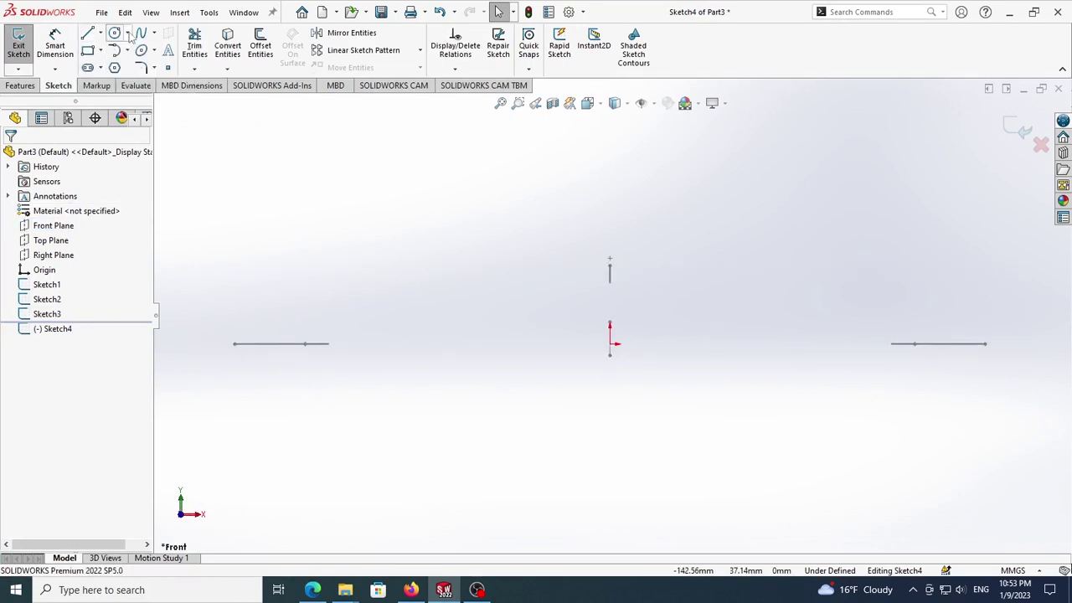
click(128, 33)
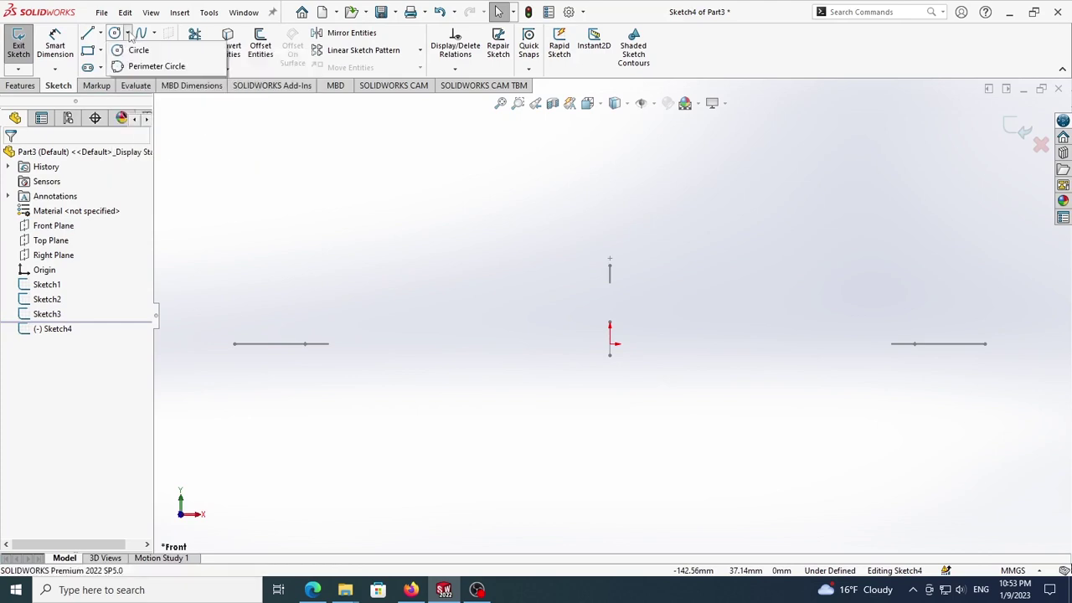
click(129, 33)
click(128, 50)
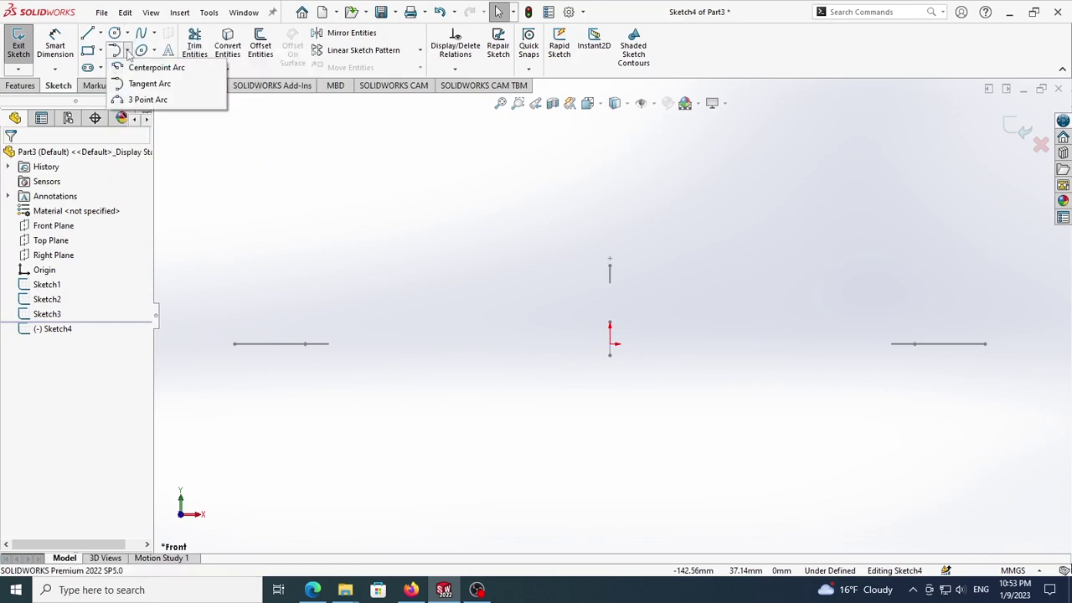
click(144, 100)
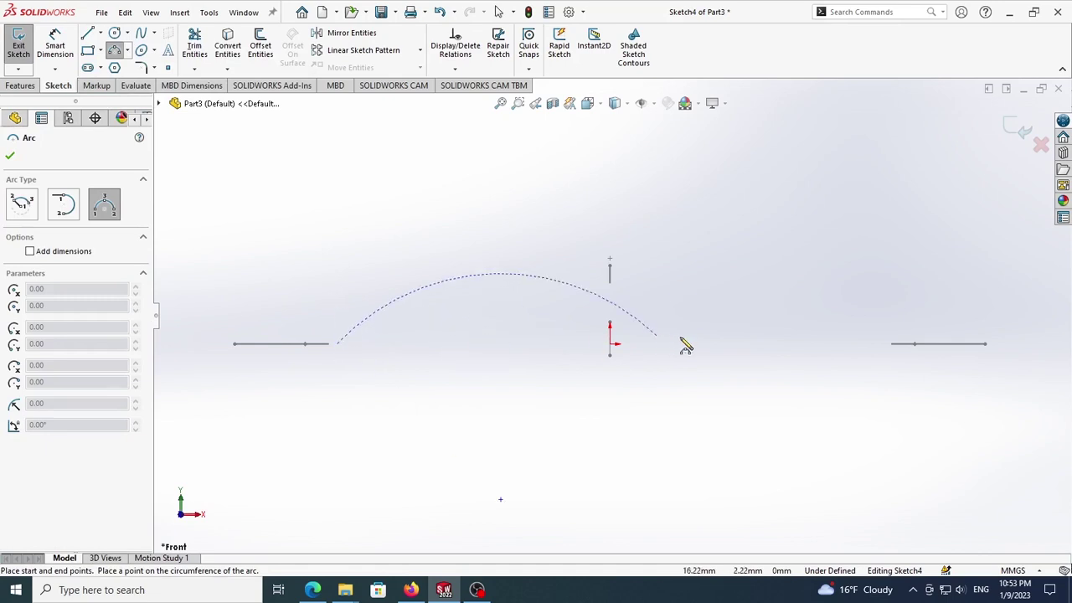
click(884, 348)
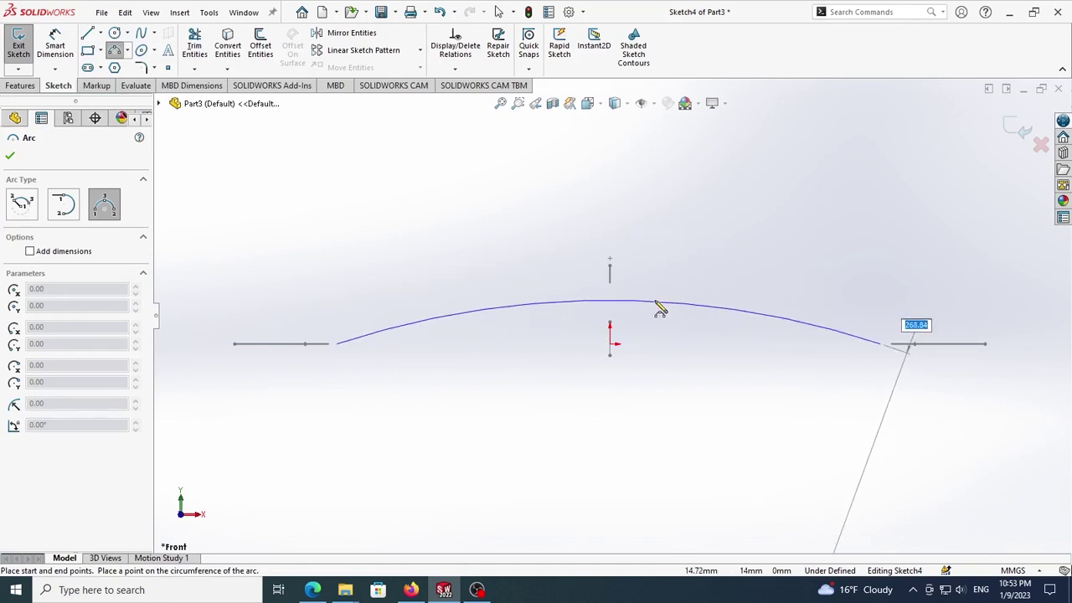
click(612, 292)
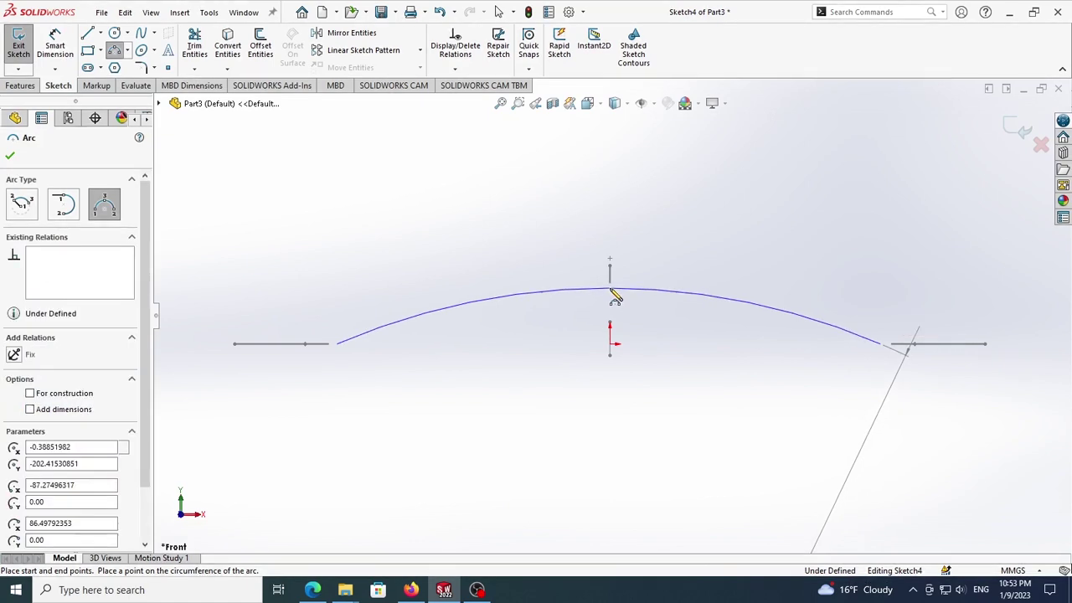
Step: Dimension the horizontal distance between the arc's two endpoints as 180 mm
key(Escape)
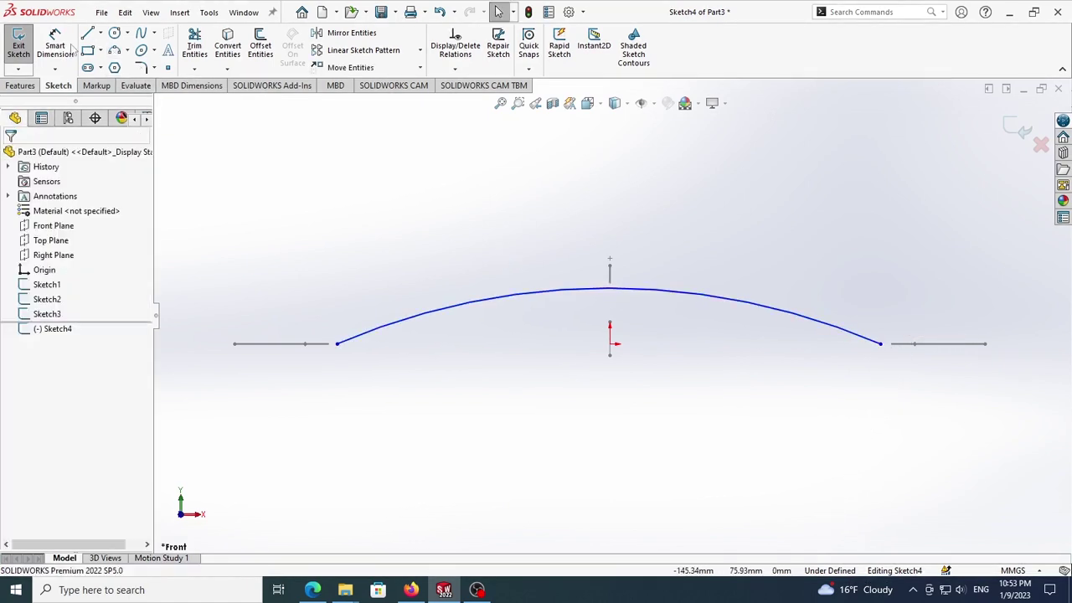
click(70, 49)
click(339, 348)
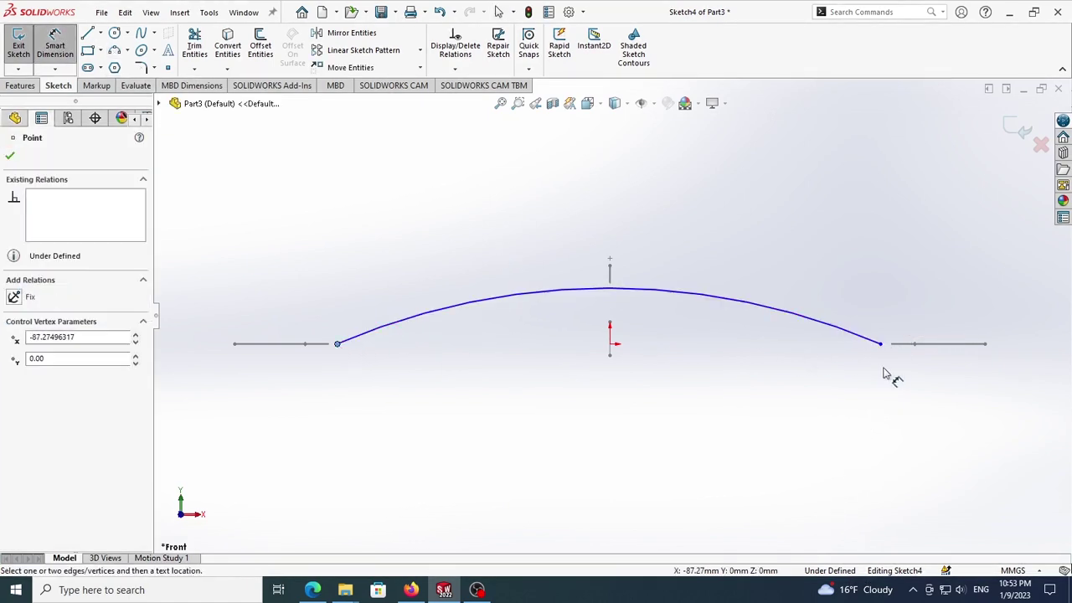
click(881, 345)
click(683, 428)
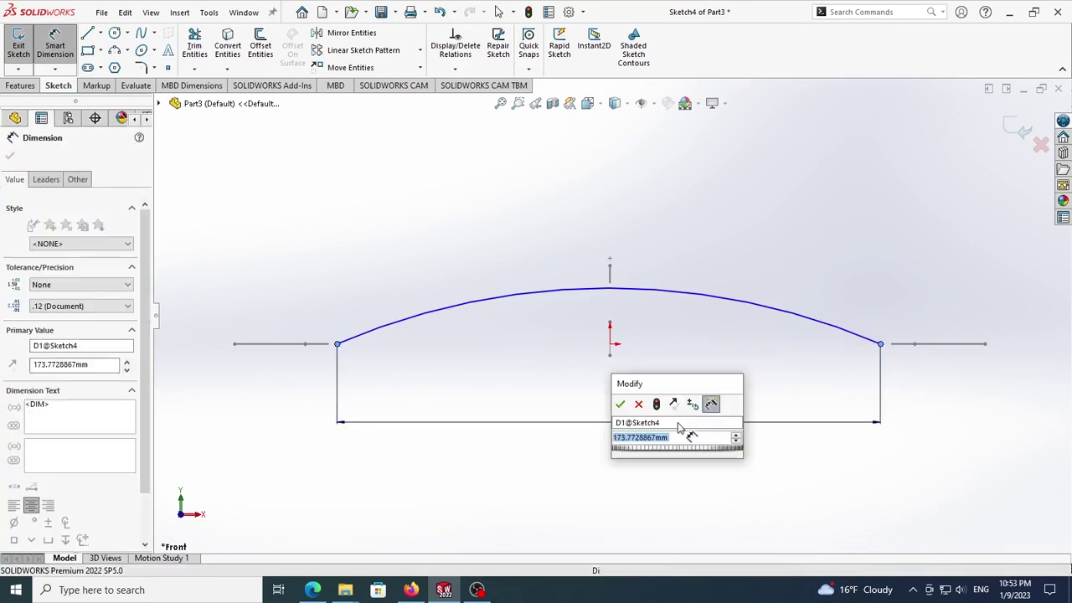
text(180)
key(Return)
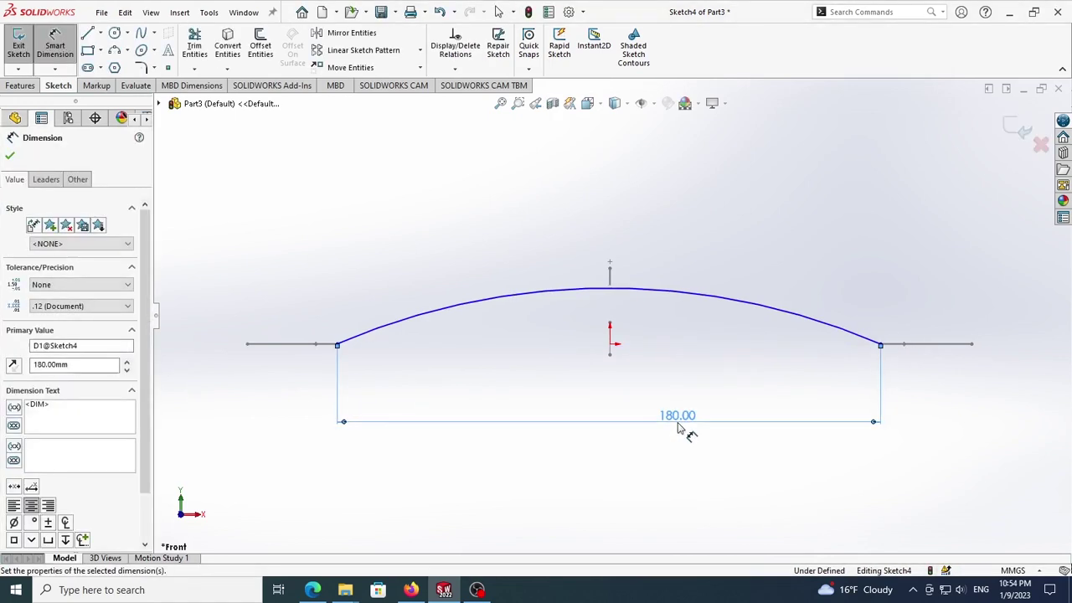
key(Escape)
scroll(685, 365, down, 1)
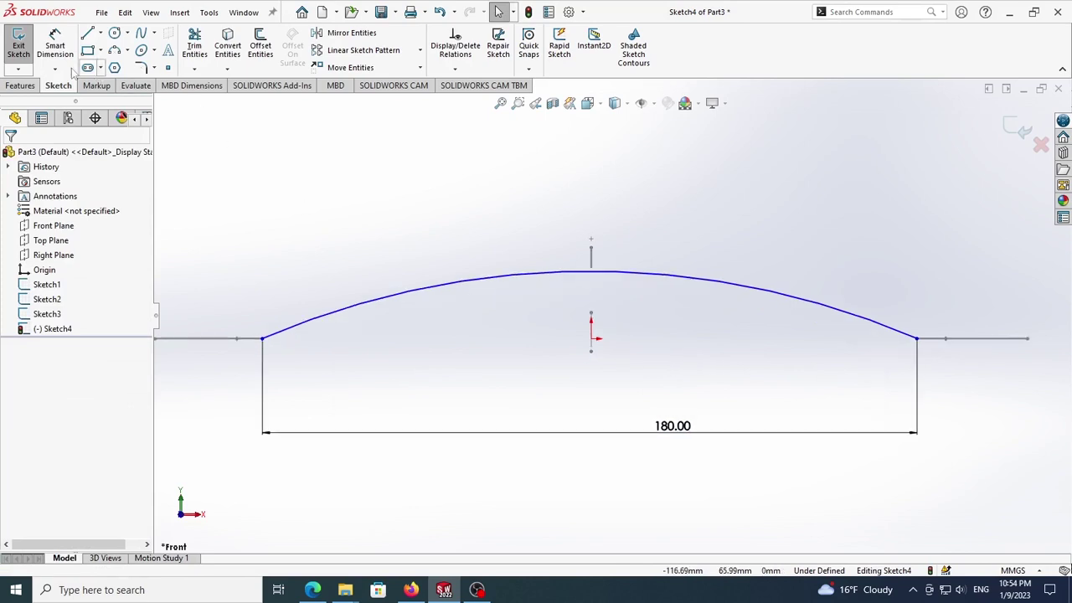
click(54, 45)
click(609, 273)
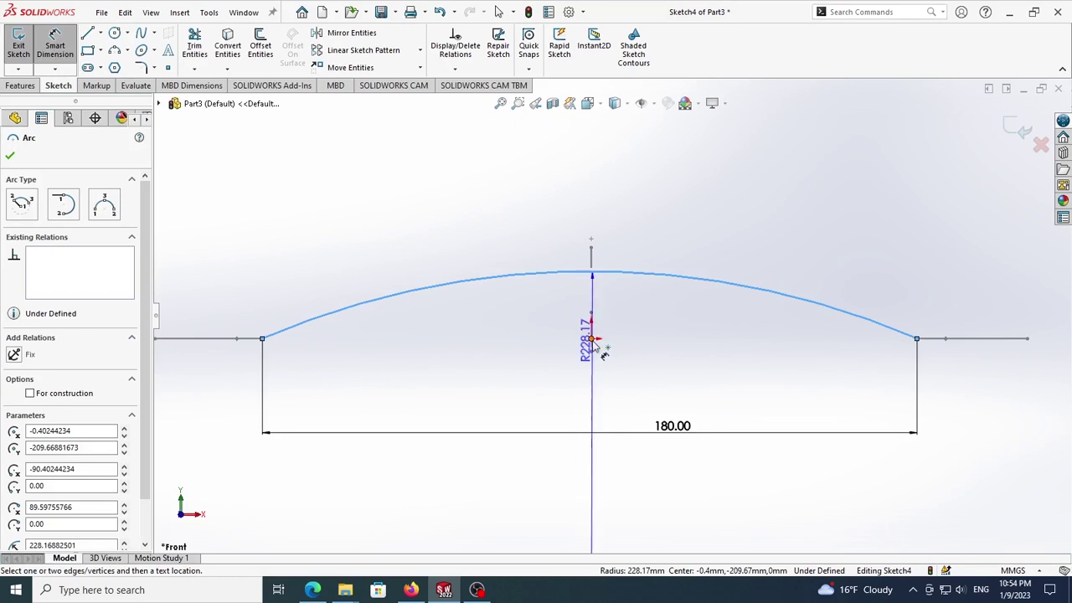
click(592, 339)
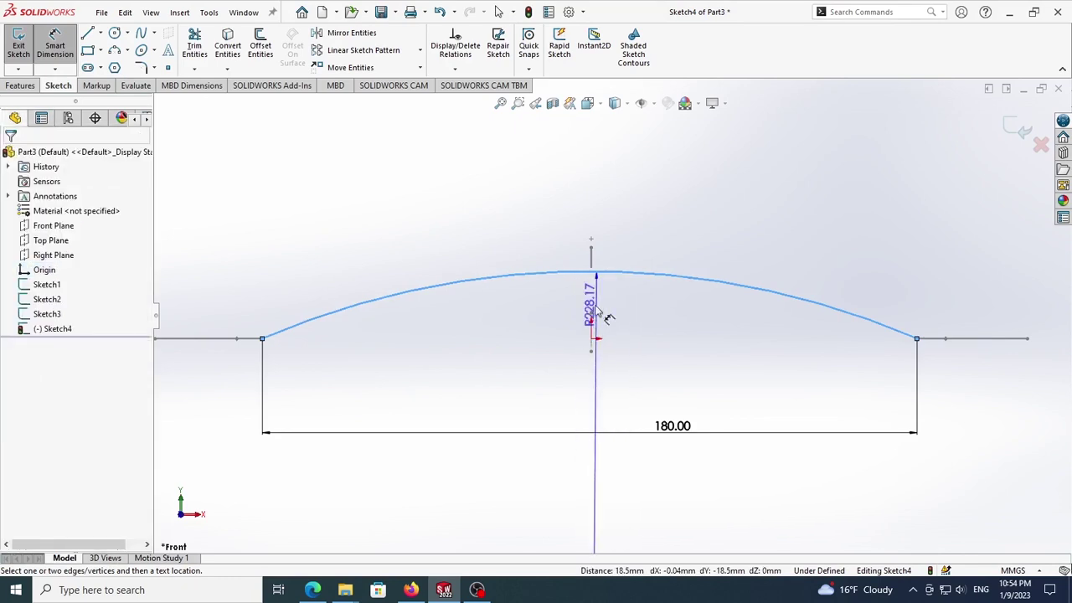
key(Escape)
click(607, 273)
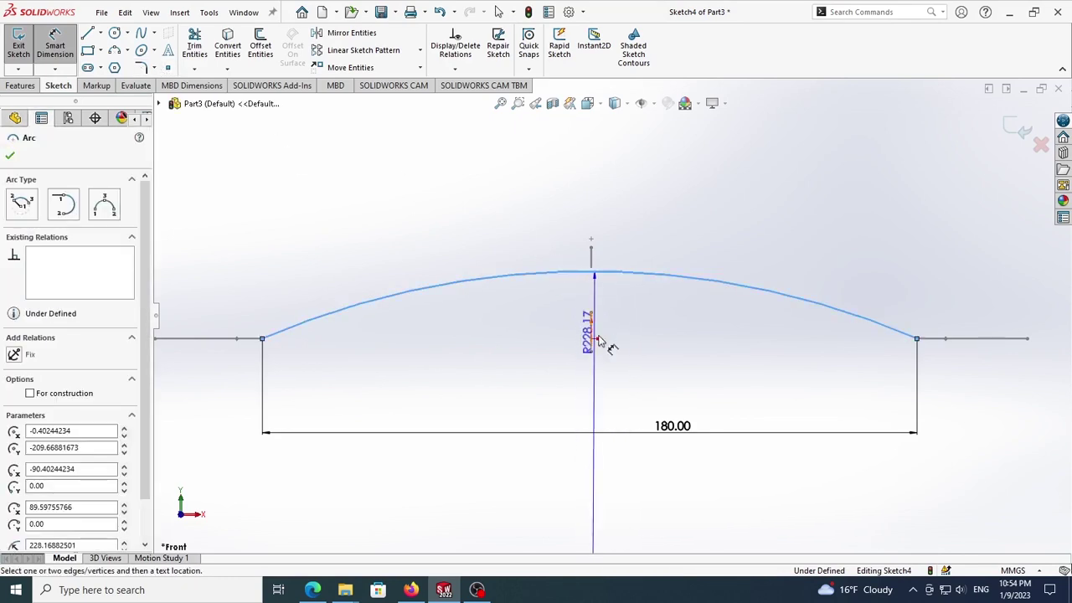
key(Escape)
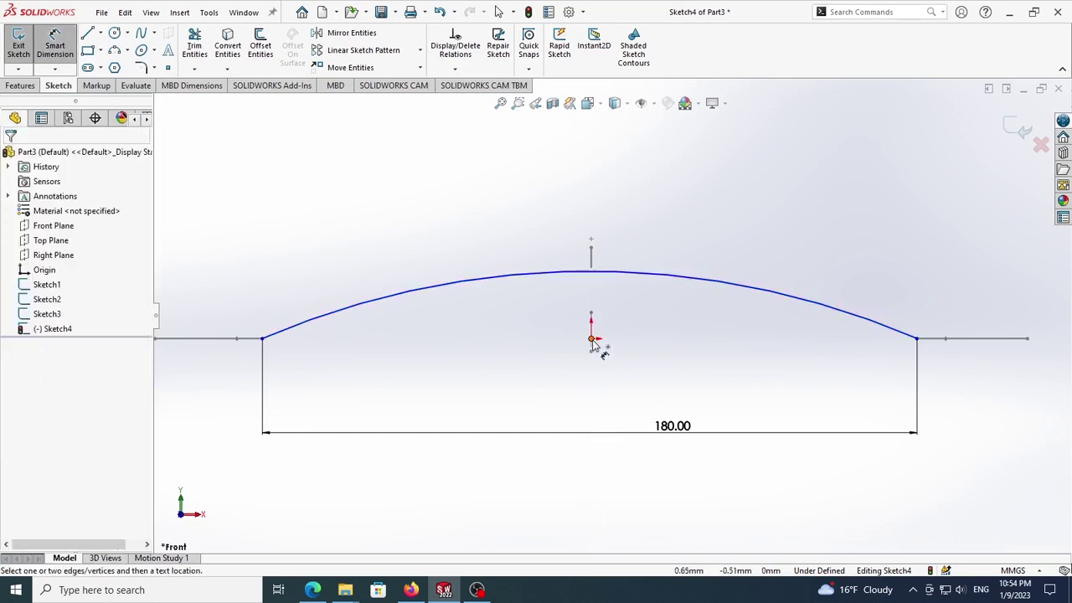
Step: Dimension the height of the arc's peak above the origin as 19 mm
click(591, 339)
click(608, 274)
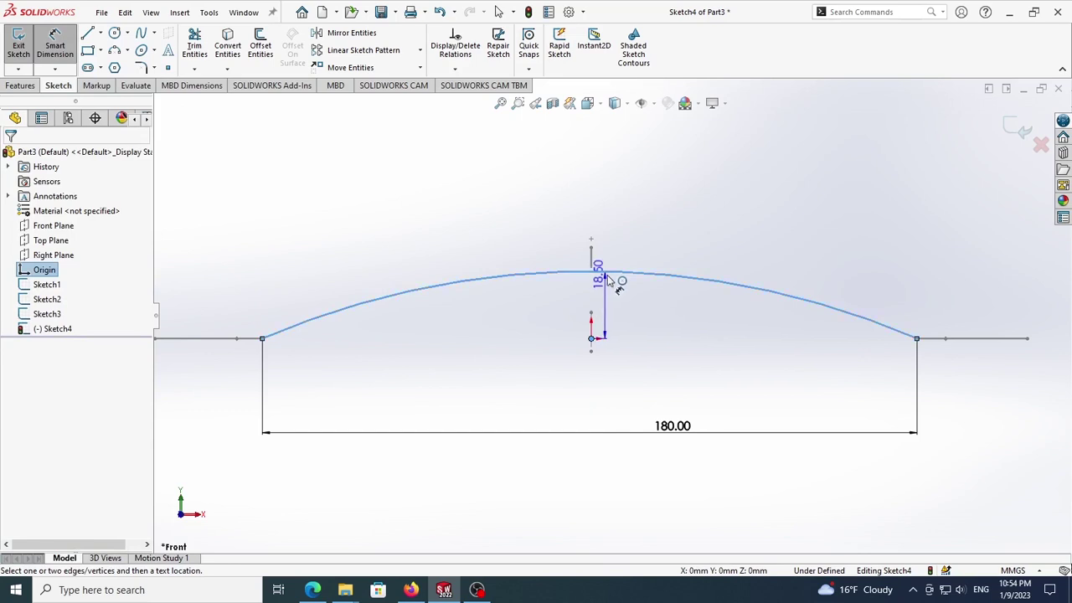
click(647, 248)
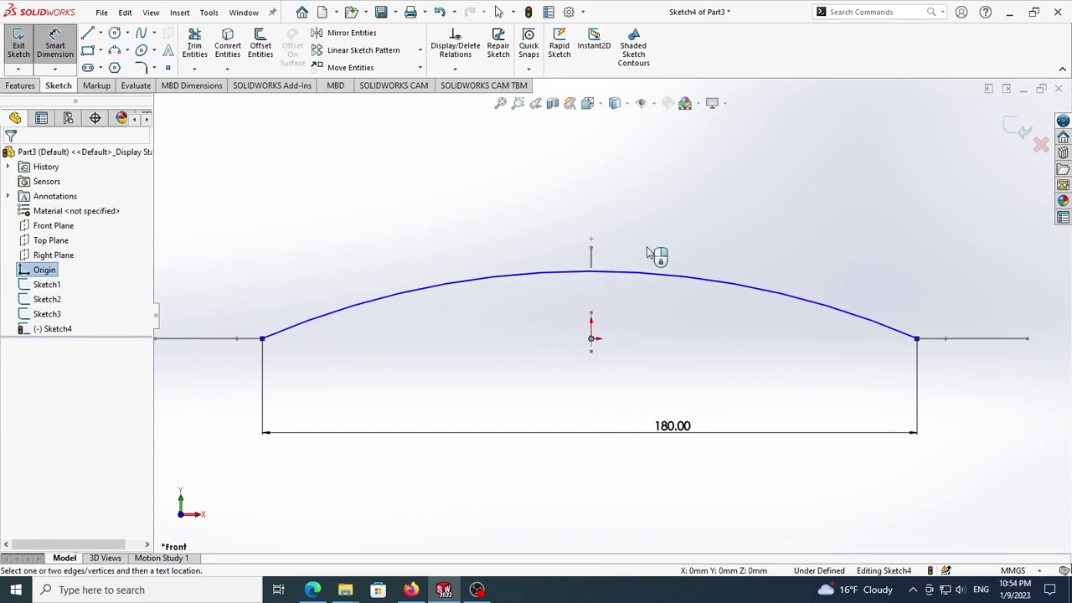
click(633, 275)
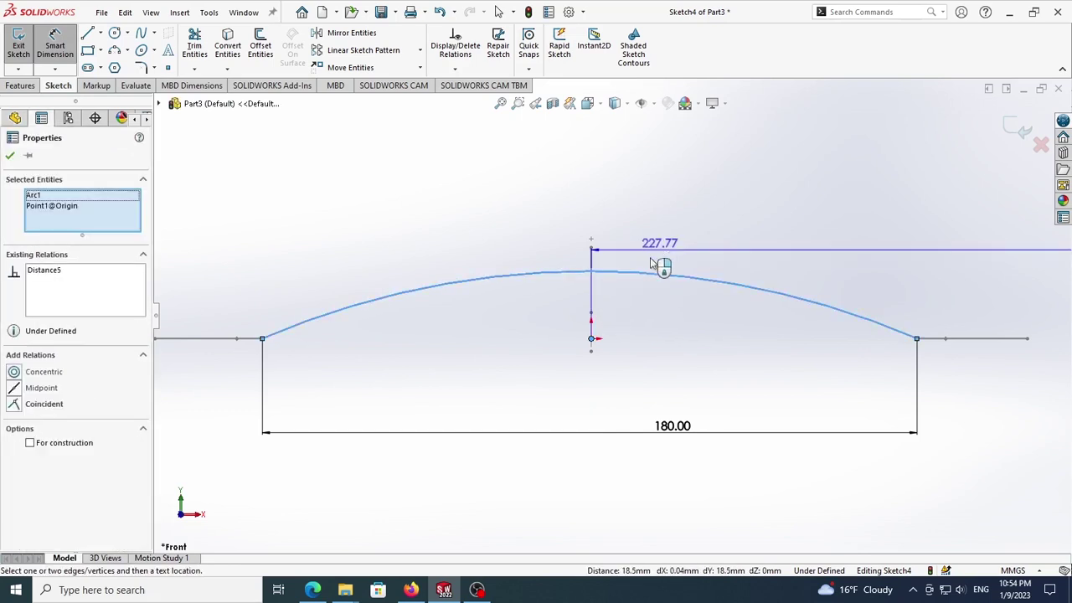
click(548, 249)
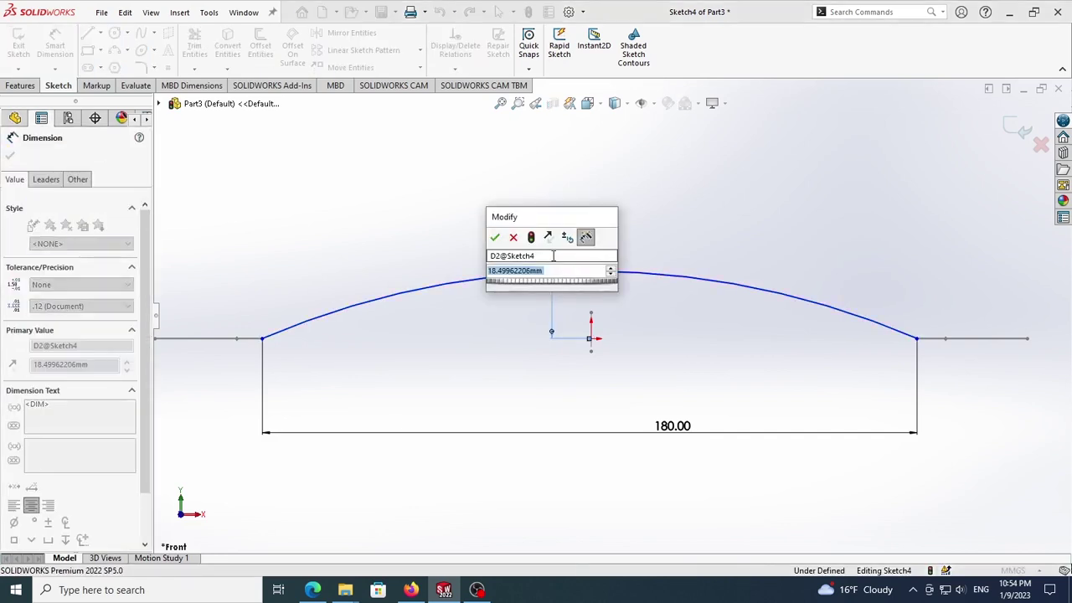
text(19)
key(Return)
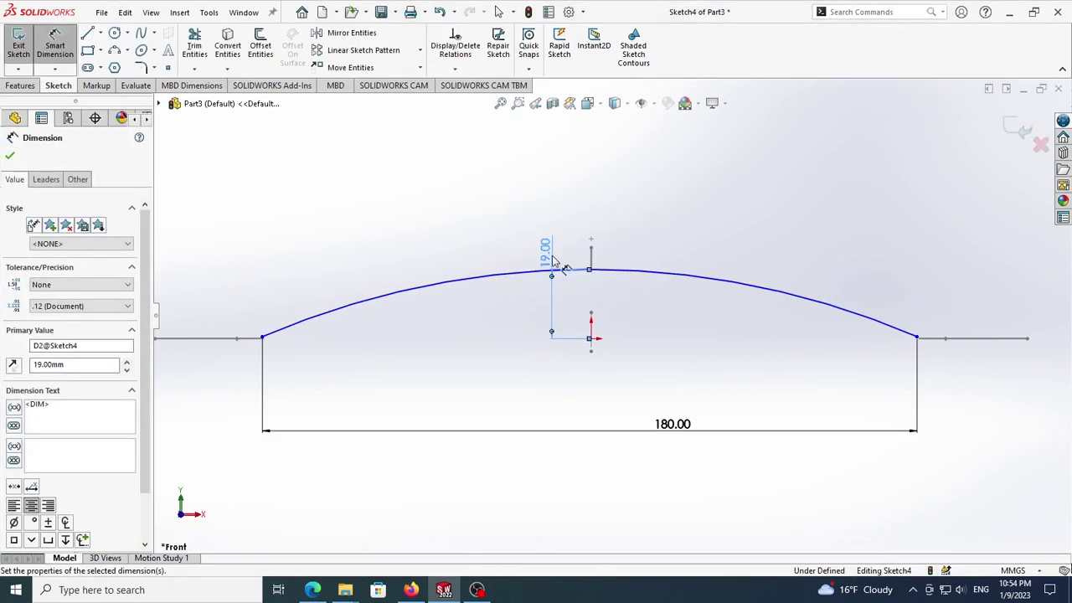
Step: Change the arc's height dimension to 19.5 mm and leave the Smart Dimension command
double_click(546, 251)
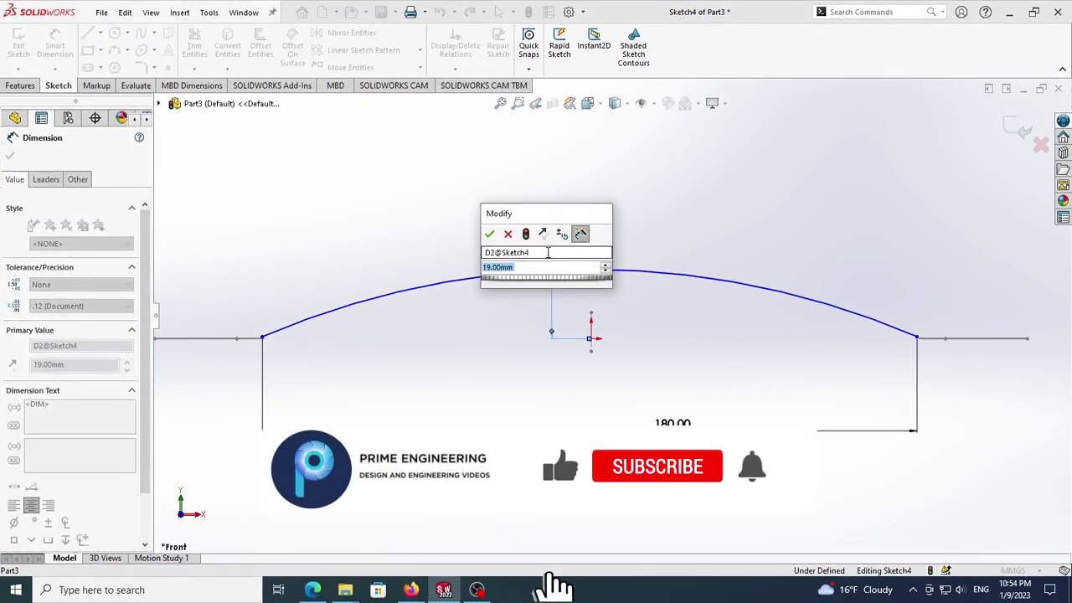
text(19.5)
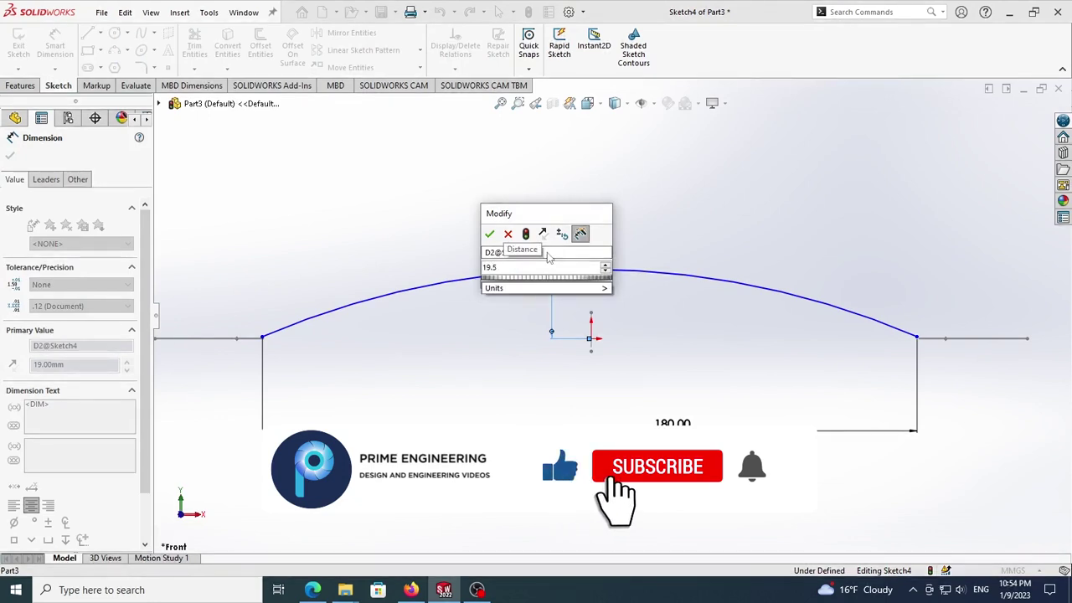
key(Return)
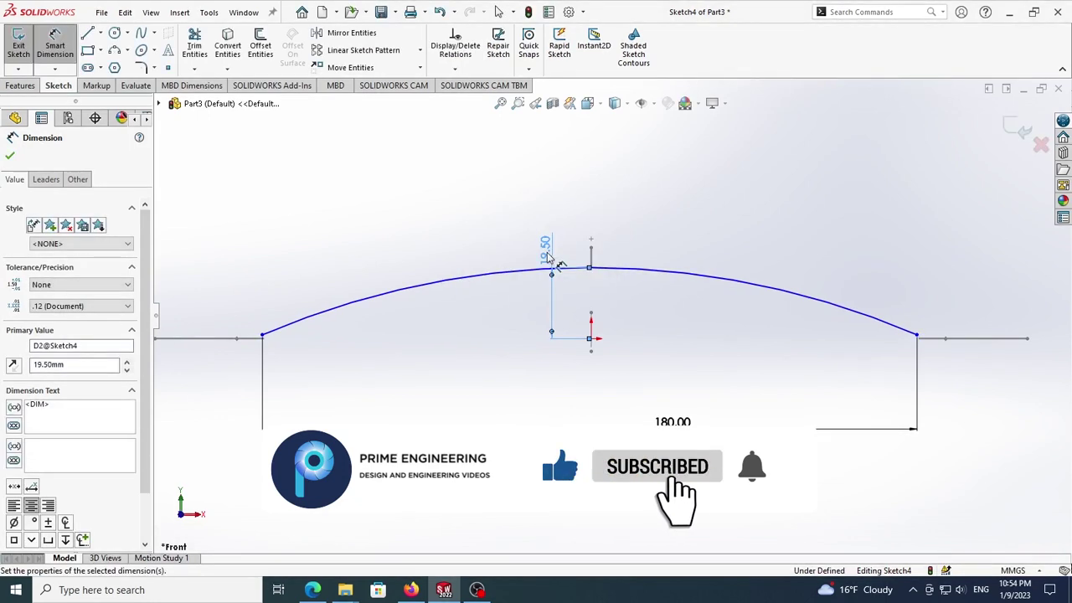
key(Escape)
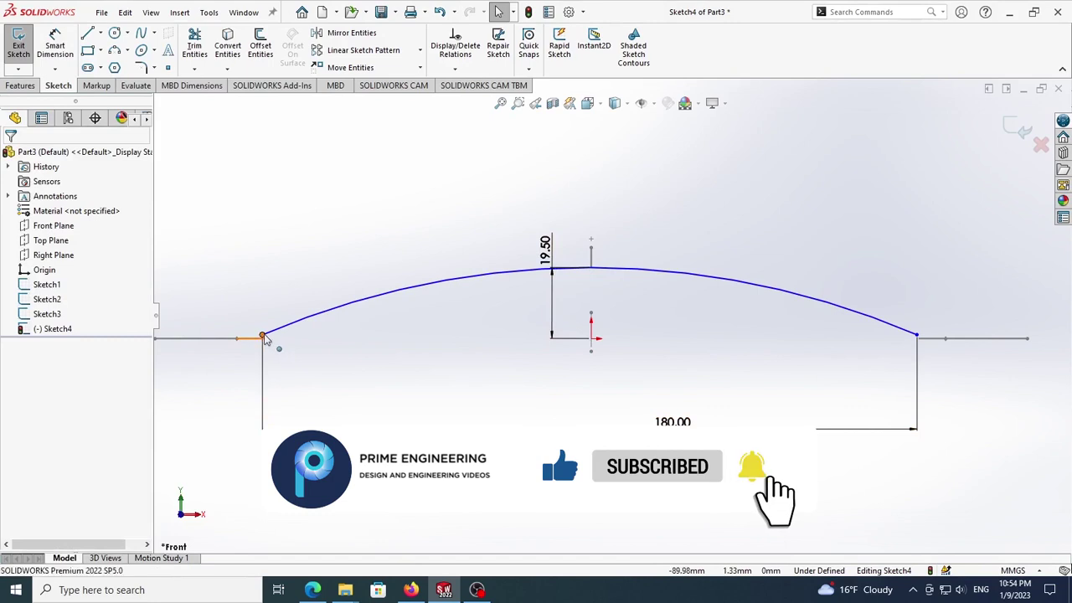
Step: Add Horizontal relations between each of the arc's two endpoints and the origin
click(264, 337)
ctrl+click(591, 340)
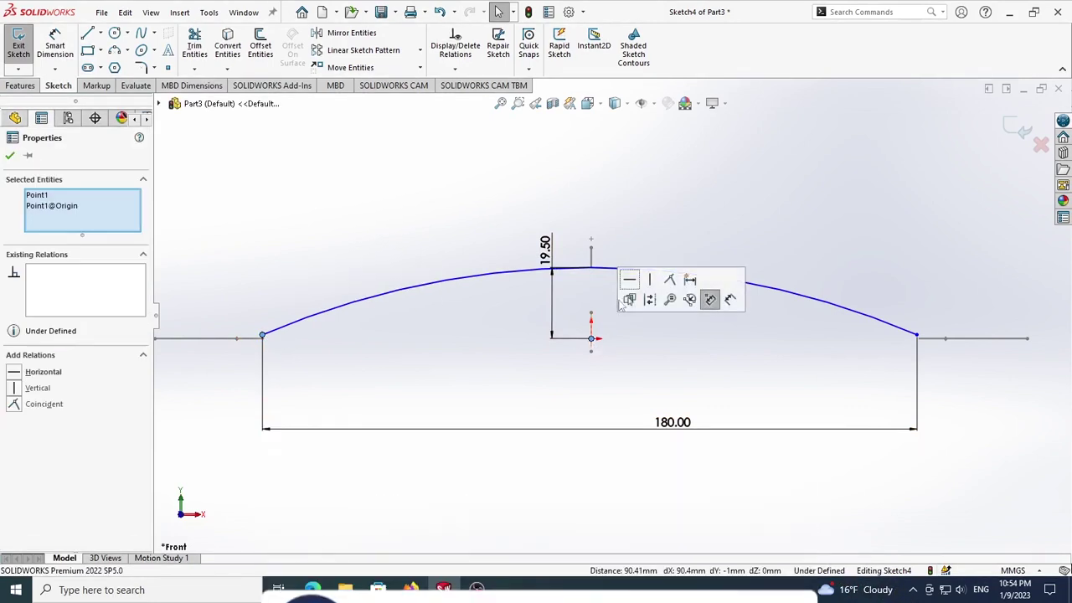
click(630, 281)
key(Escape)
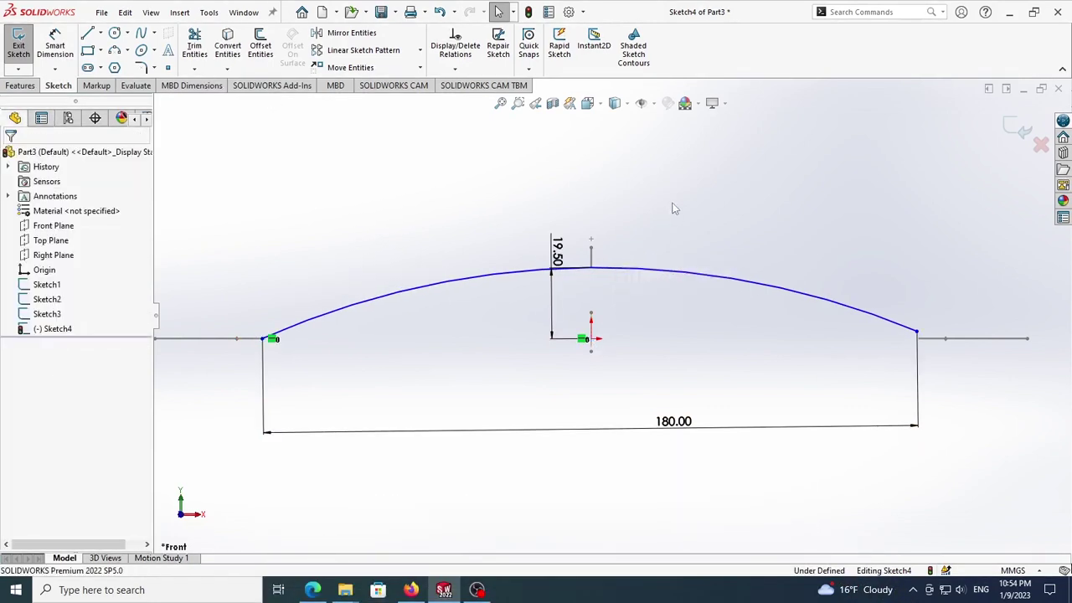
click(916, 332)
ctrl+click(591, 339)
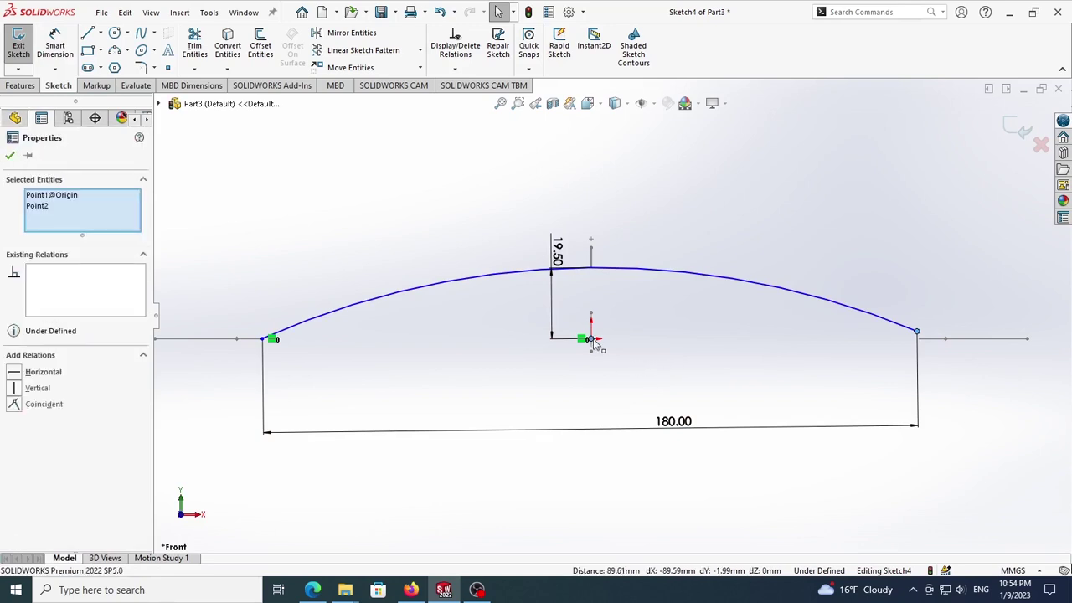
click(632, 280)
key(Escape)
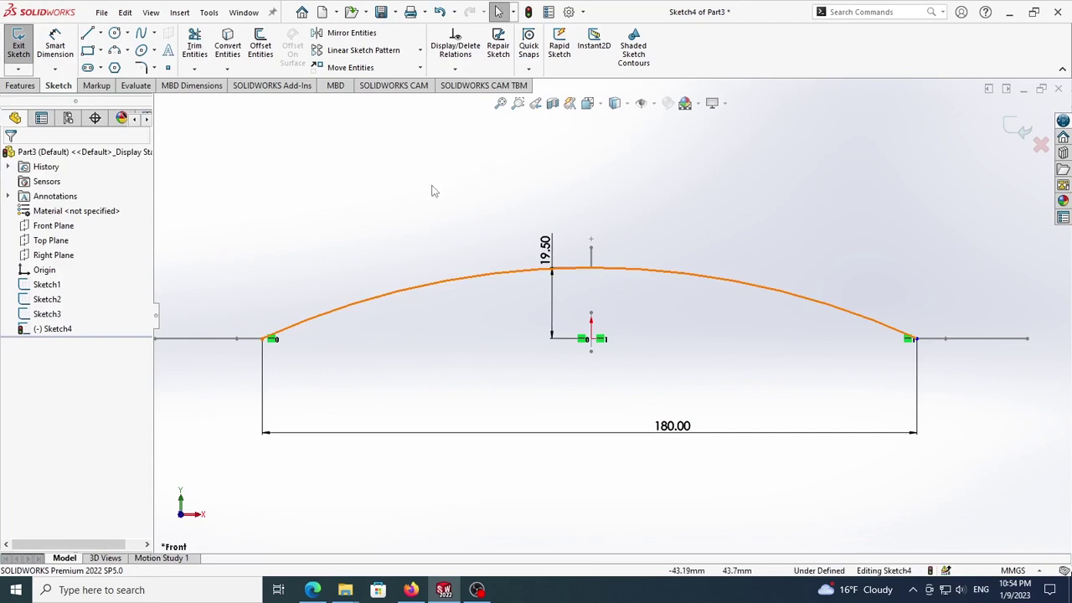
scroll(583, 364, up, 2)
scroll(662, 374, down, 1)
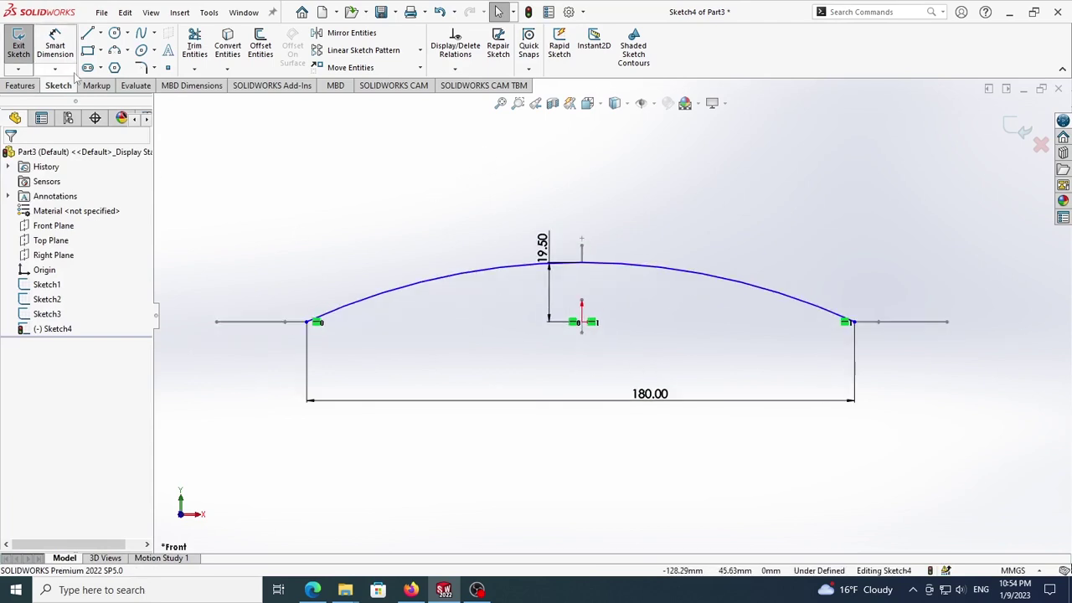
click(100, 33)
click(113, 64)
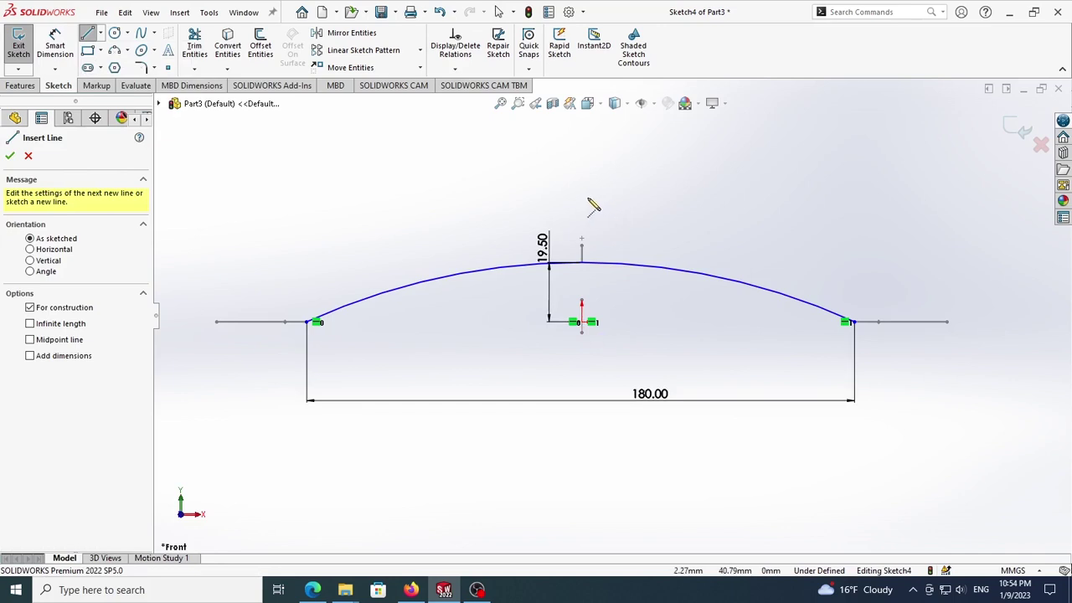
key(Escape)
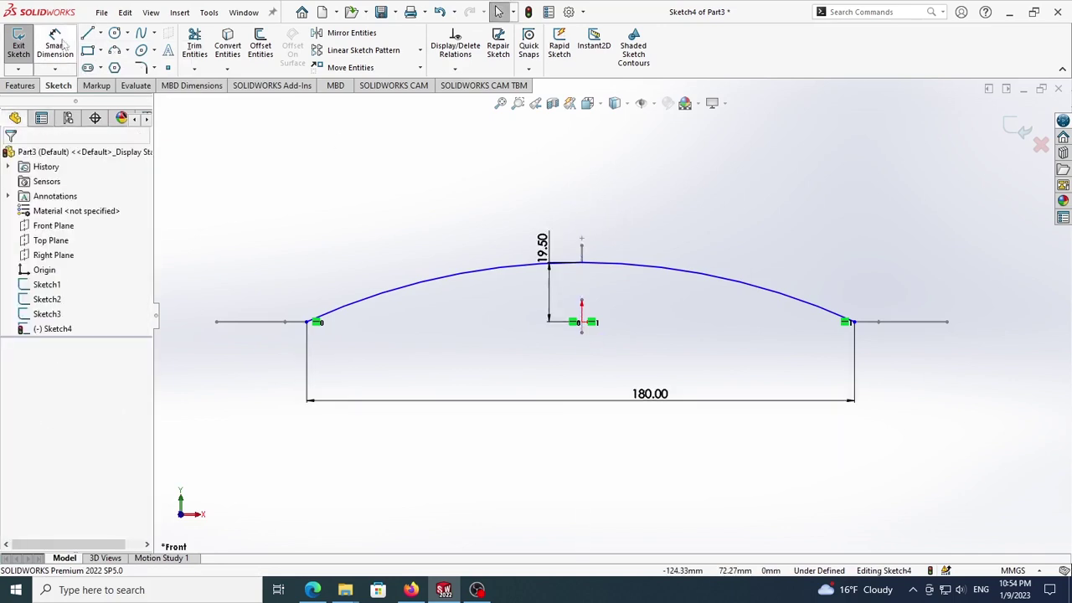
Step: Sketch a vertical centerline about 20 mm long downward from the origin
click(101, 32)
click(116, 64)
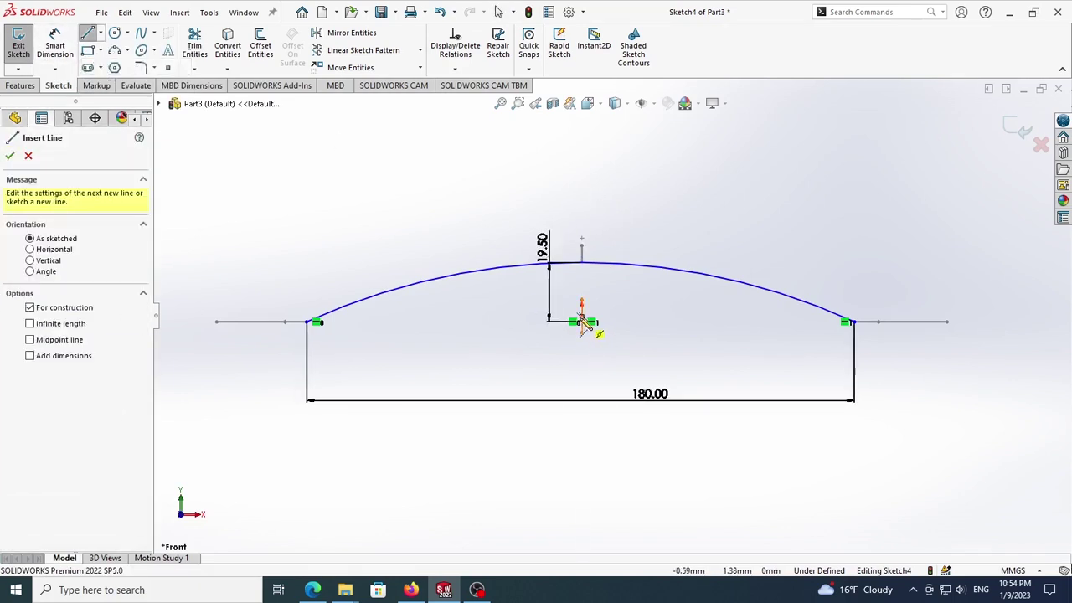
scroll(586, 328, down, 3)
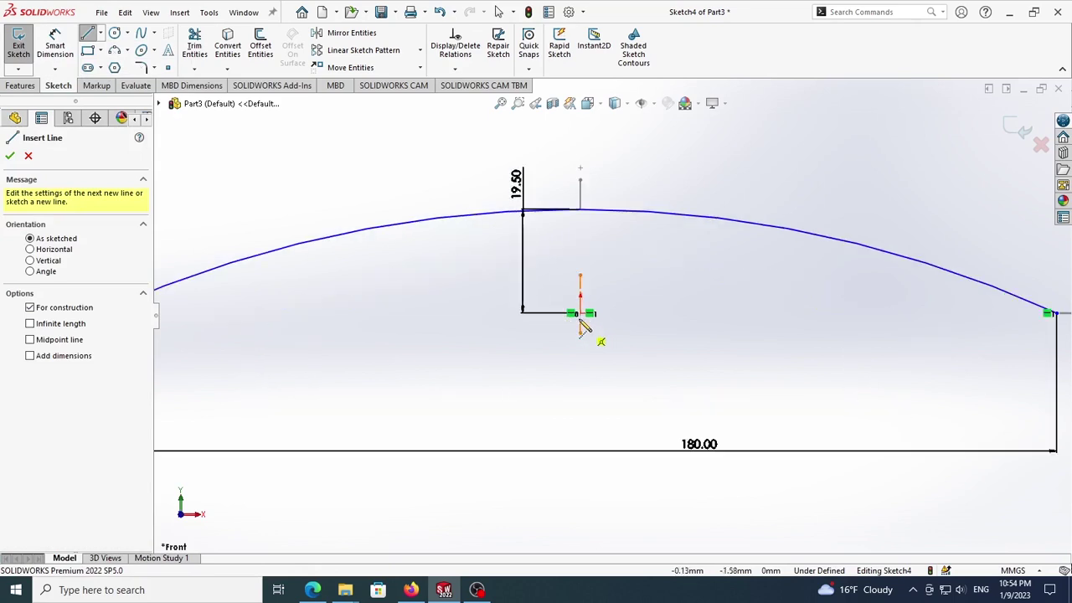
click(581, 314)
click(581, 419)
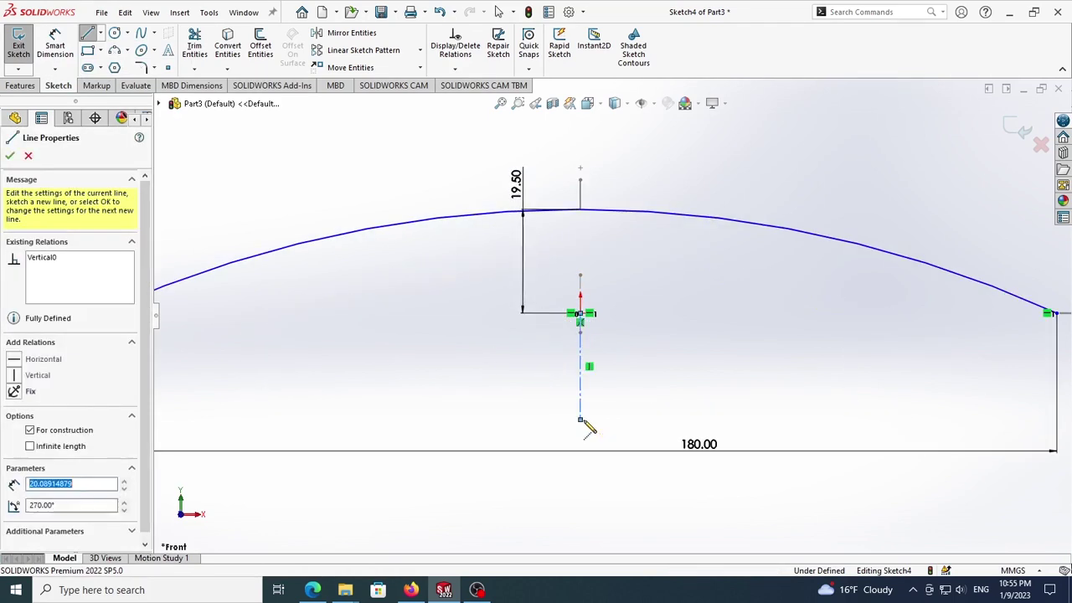
key(Escape)
scroll(616, 381, up, 3)
scroll(662, 364, down, 2)
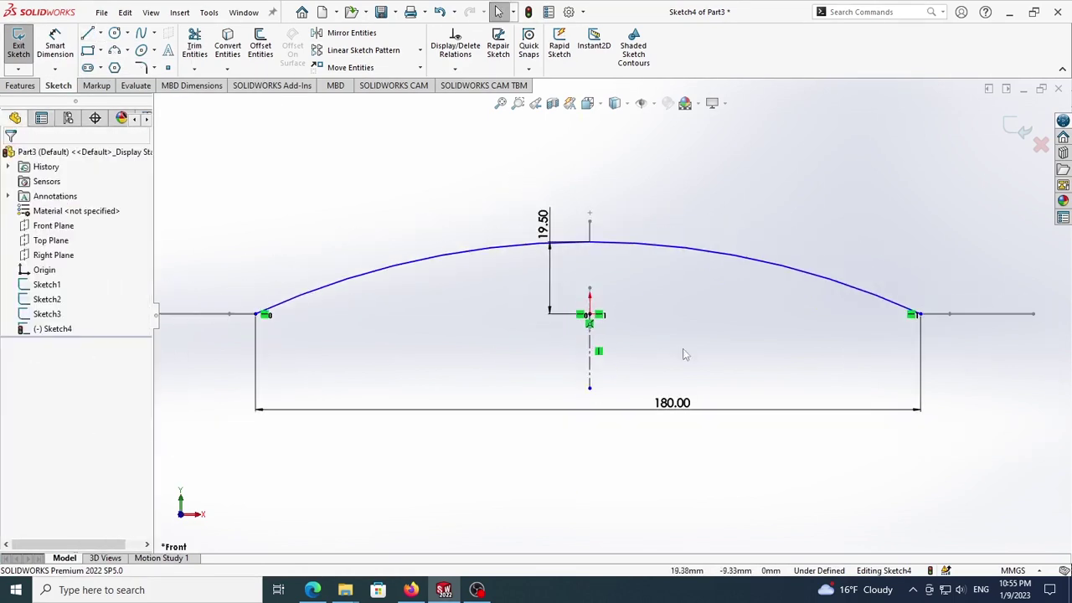
Step: Make the arc's two endpoints symmetric about the vertical centerline
click(921, 315)
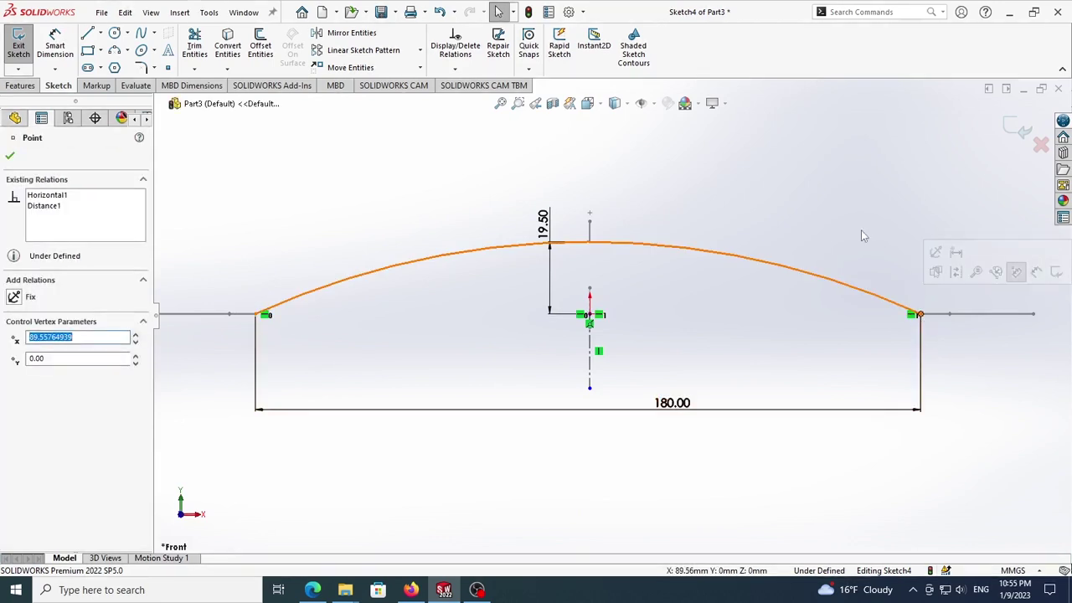
click(837, 239)
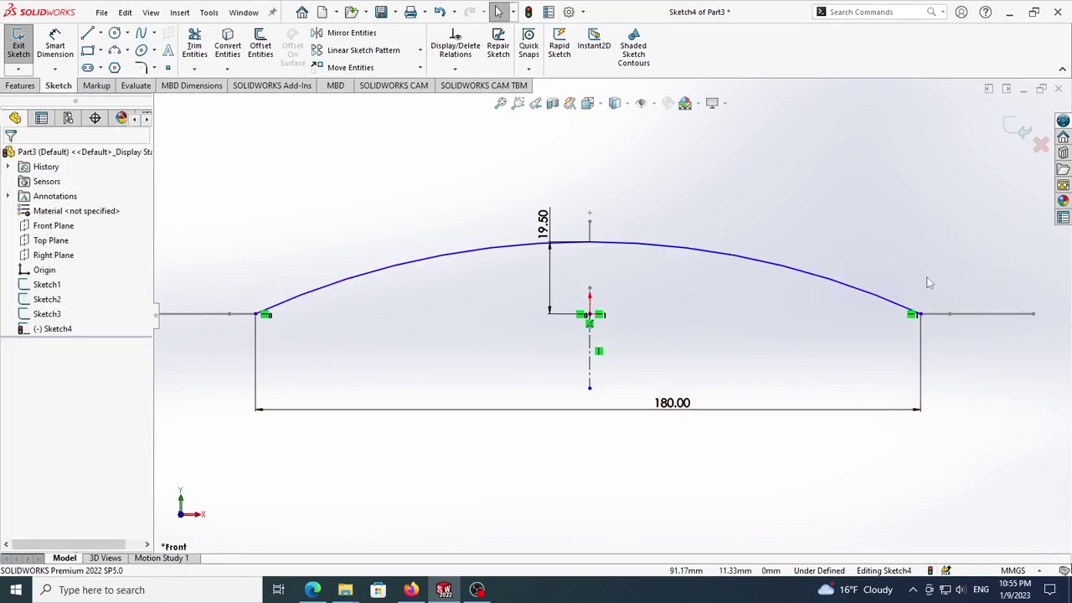
click(921, 315)
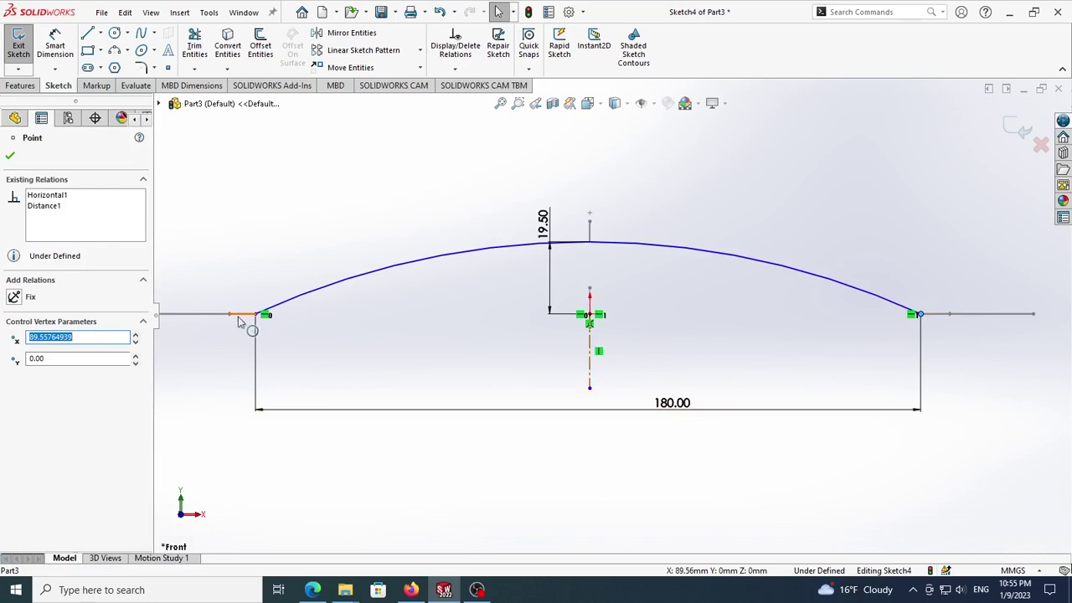
ctrl+click(256, 315)
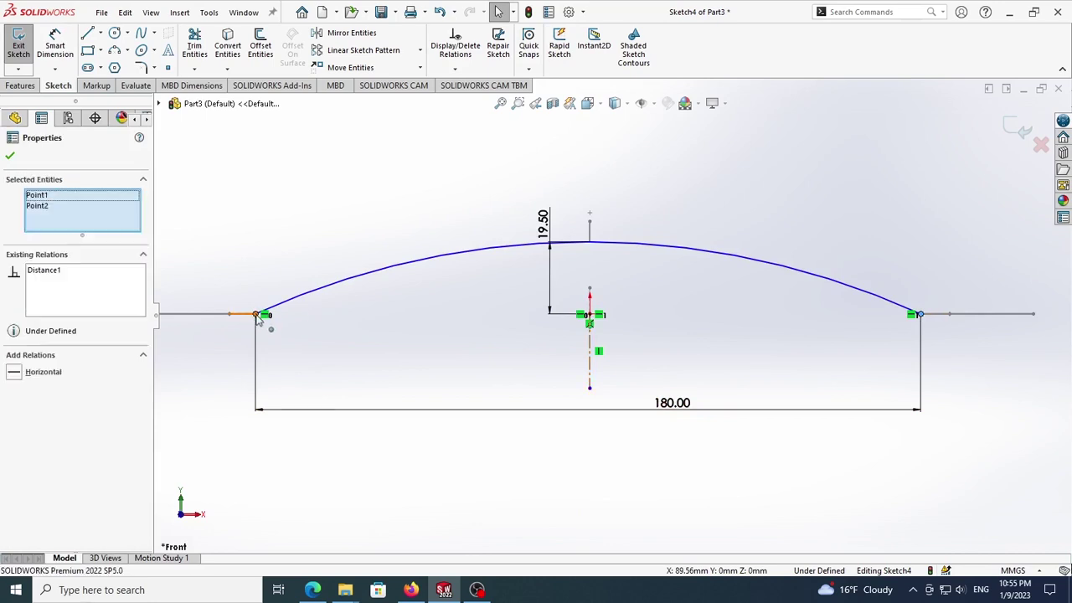
ctrl+click(590, 343)
click(630, 283)
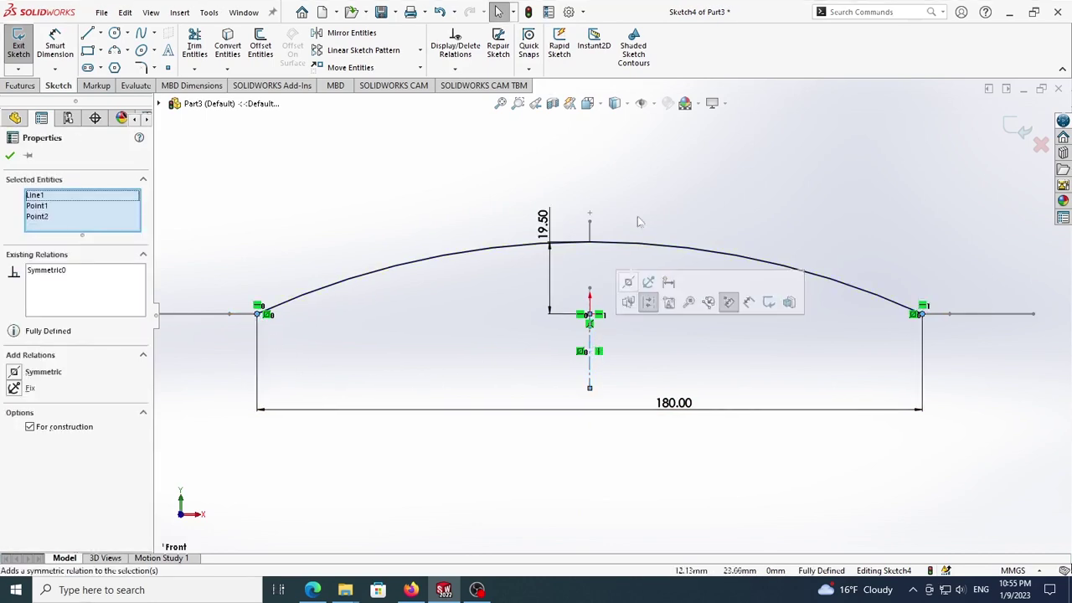
click(659, 214)
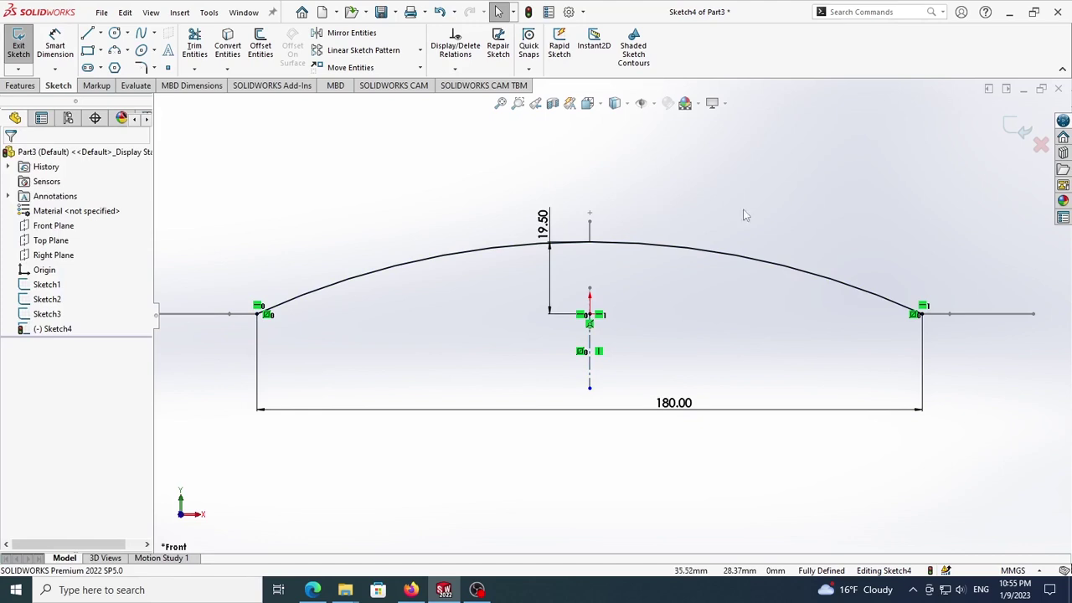
Step: Finish and close the Front Plane arc sketch
click(1013, 126)
middle_drag(570, 314, 538, 382)
click(536, 377)
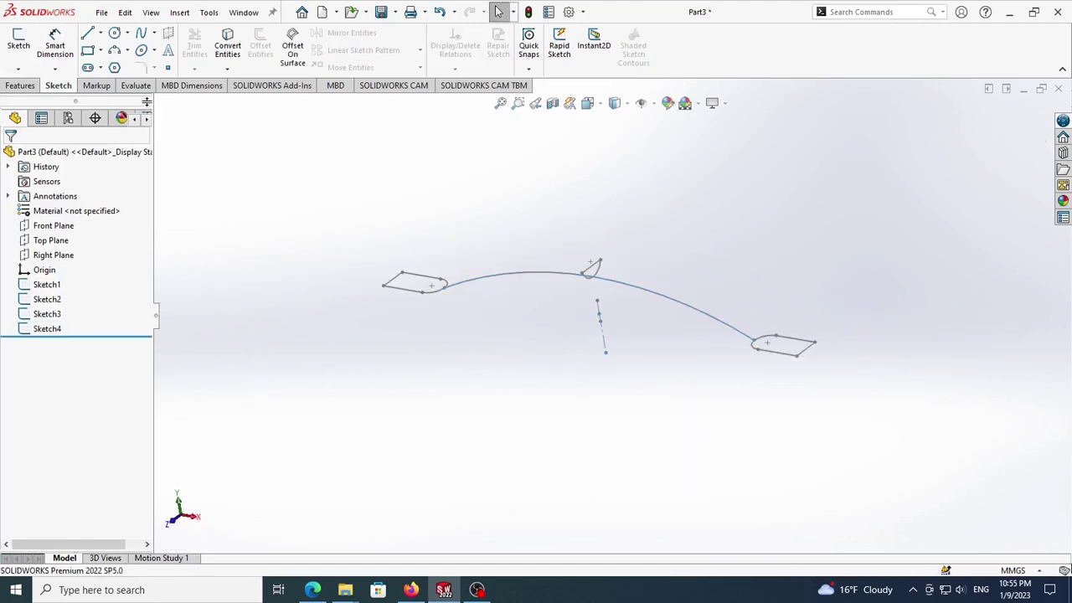
Step: Create a Curve Through Reference Points through the back corners of Sketch1, Sketch2 and Sketch3, leaving it open
click(20, 85)
click(578, 72)
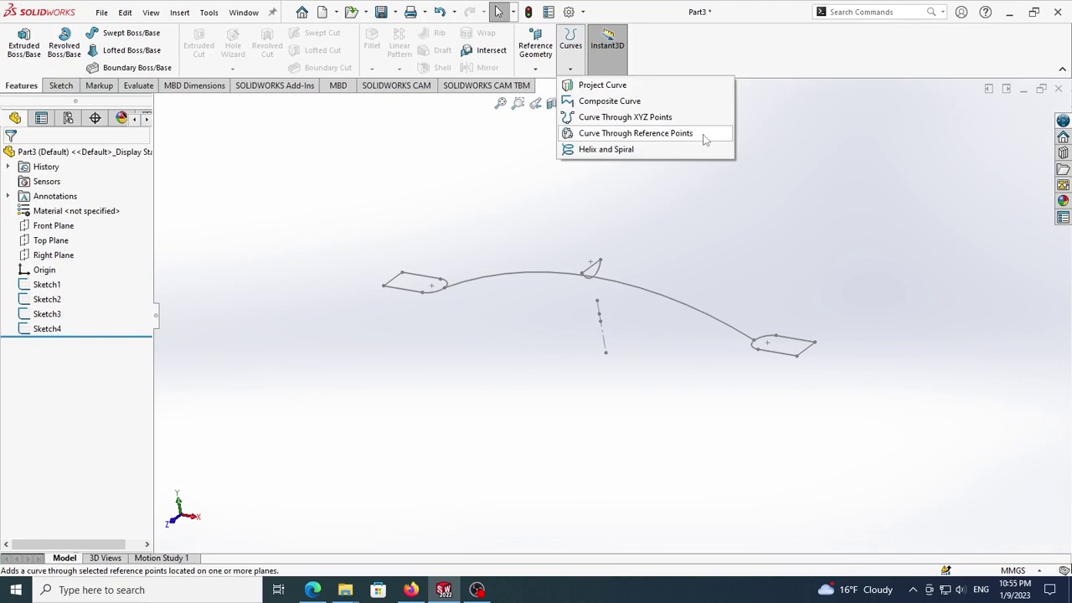
click(704, 139)
middle_drag(639, 371, 617, 402)
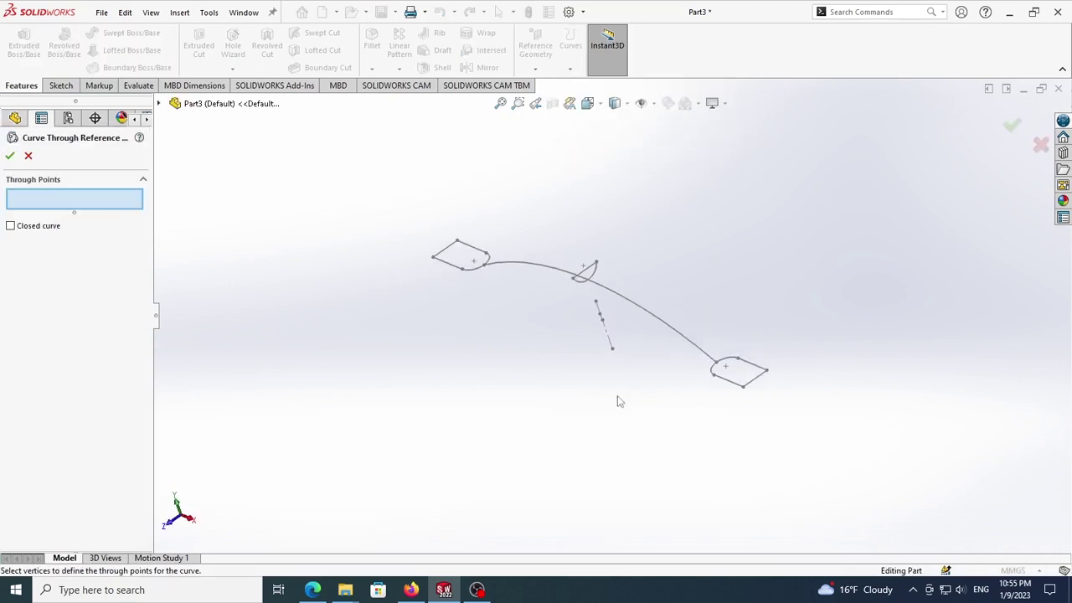
click(767, 373)
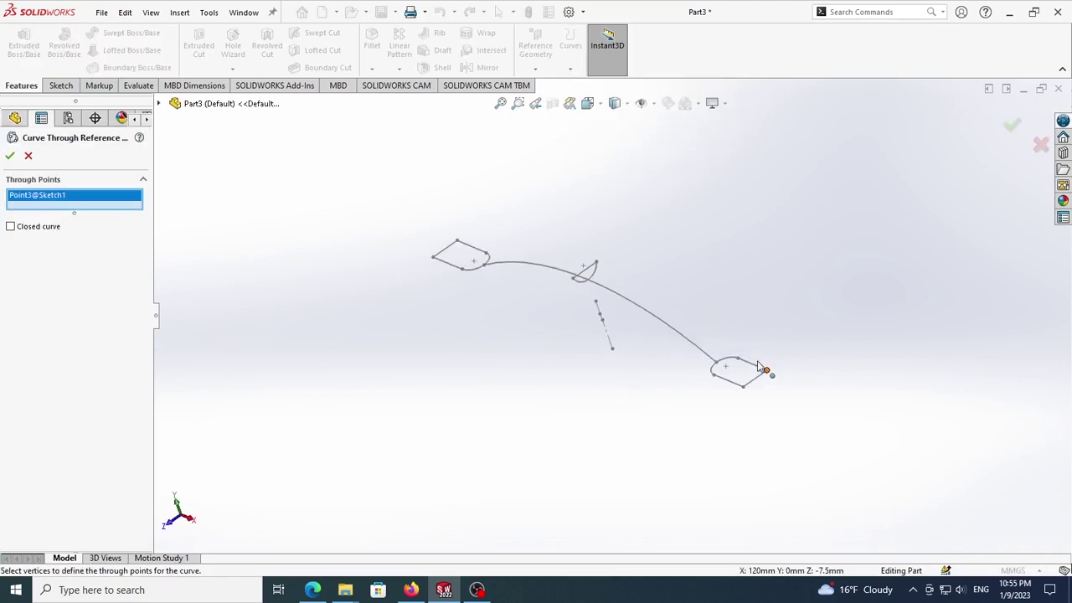
click(596, 264)
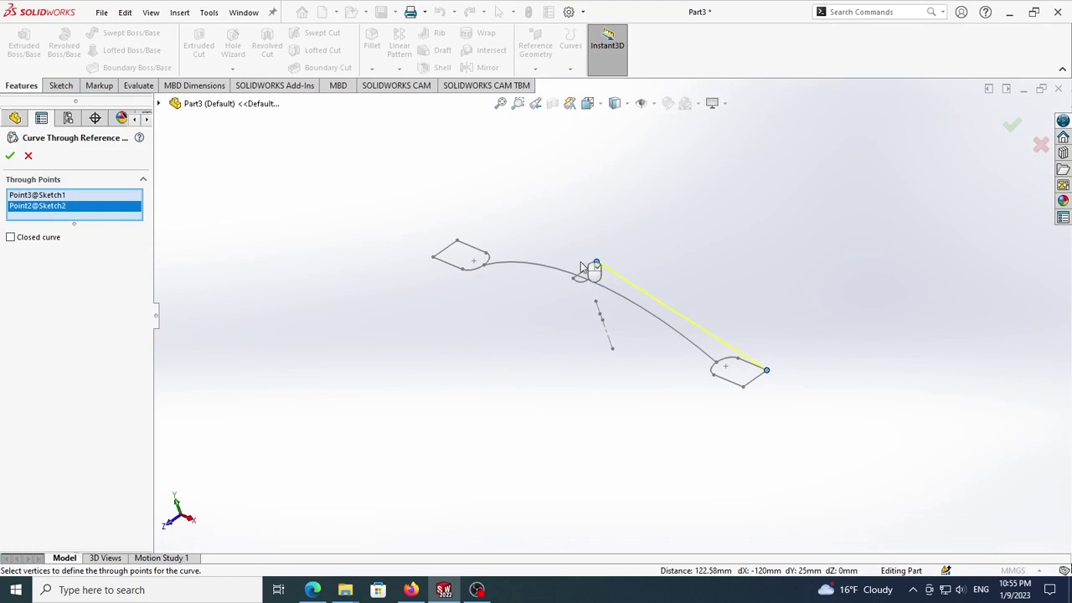
click(457, 241)
middle_drag(641, 268, 645, 267)
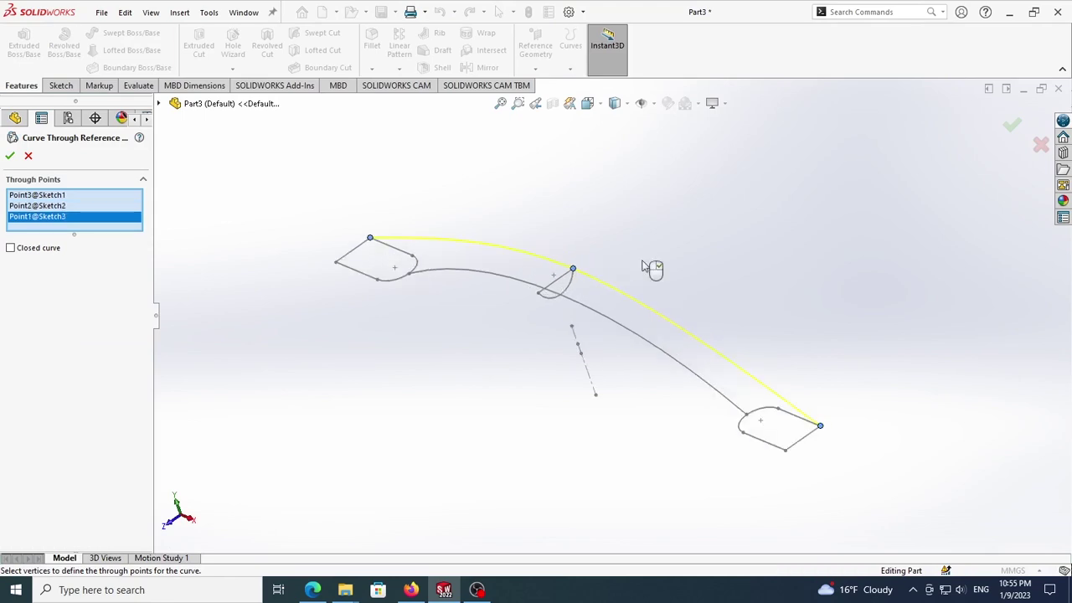
click(1011, 125)
Step: Create a second open Curve Through Reference Points through the front corners of Sketch1, Sketch2 and Sketch3
click(541, 73)
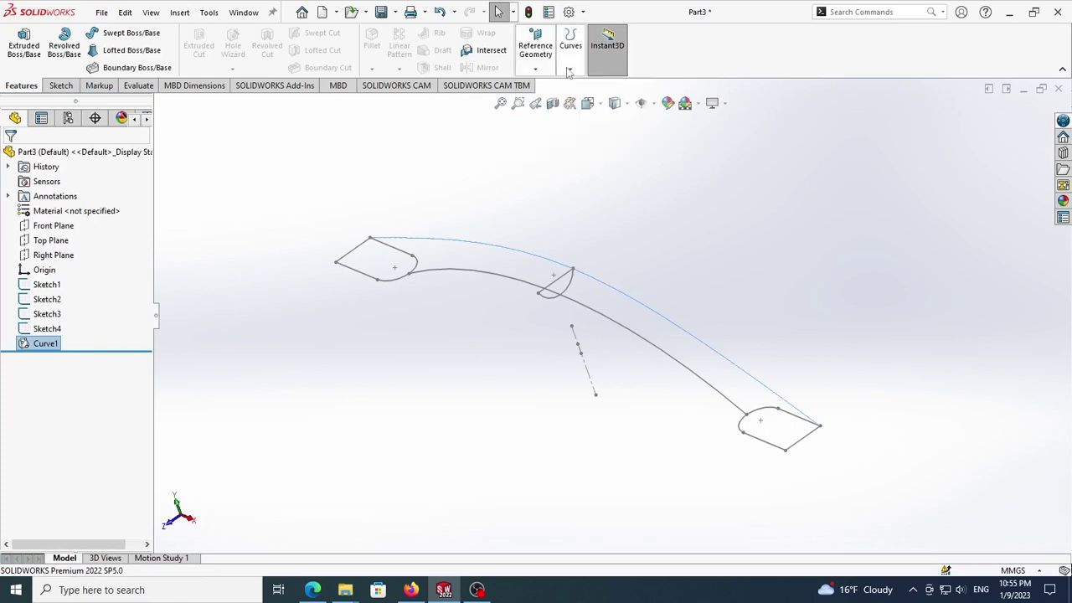
click(571, 68)
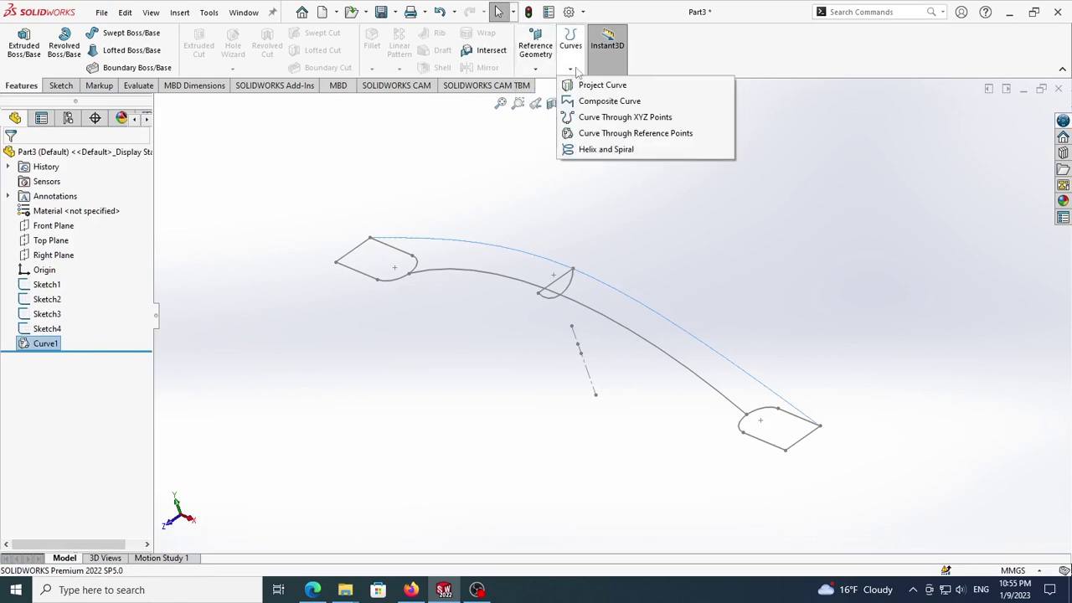
click(629, 134)
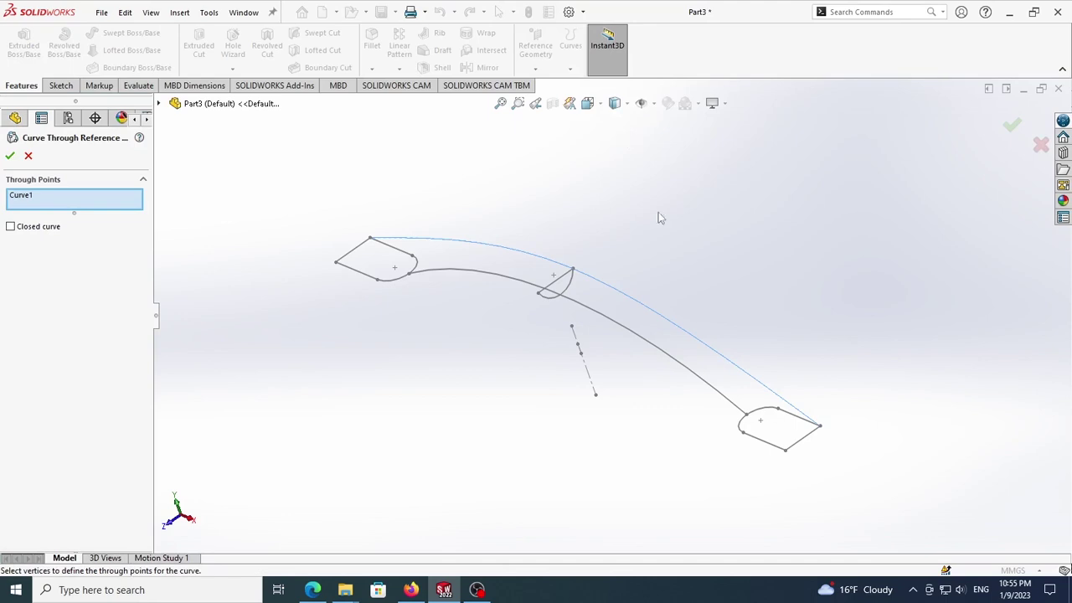
click(786, 452)
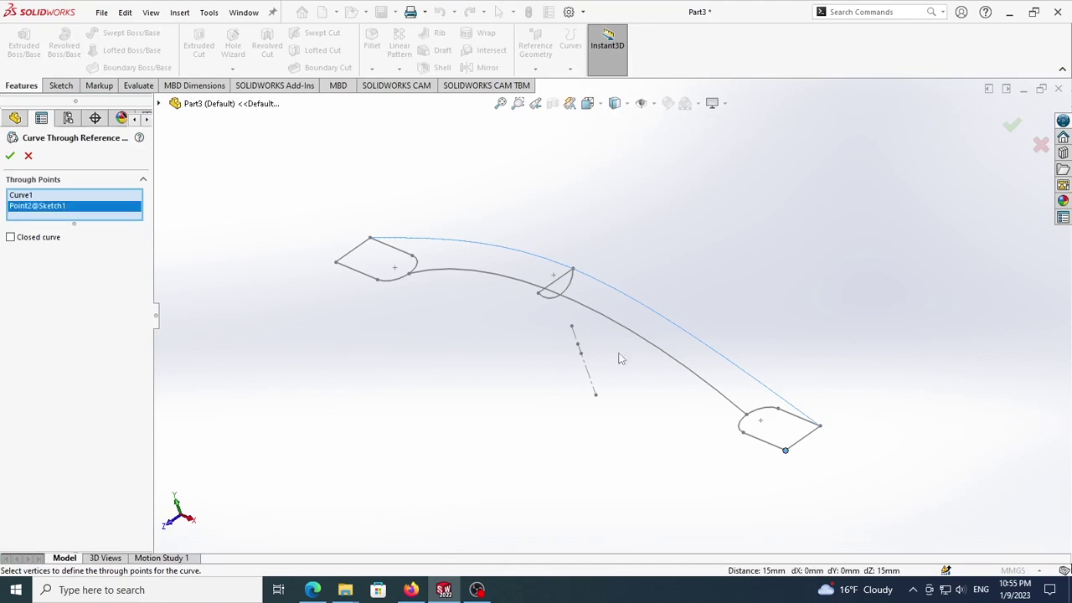
click(538, 294)
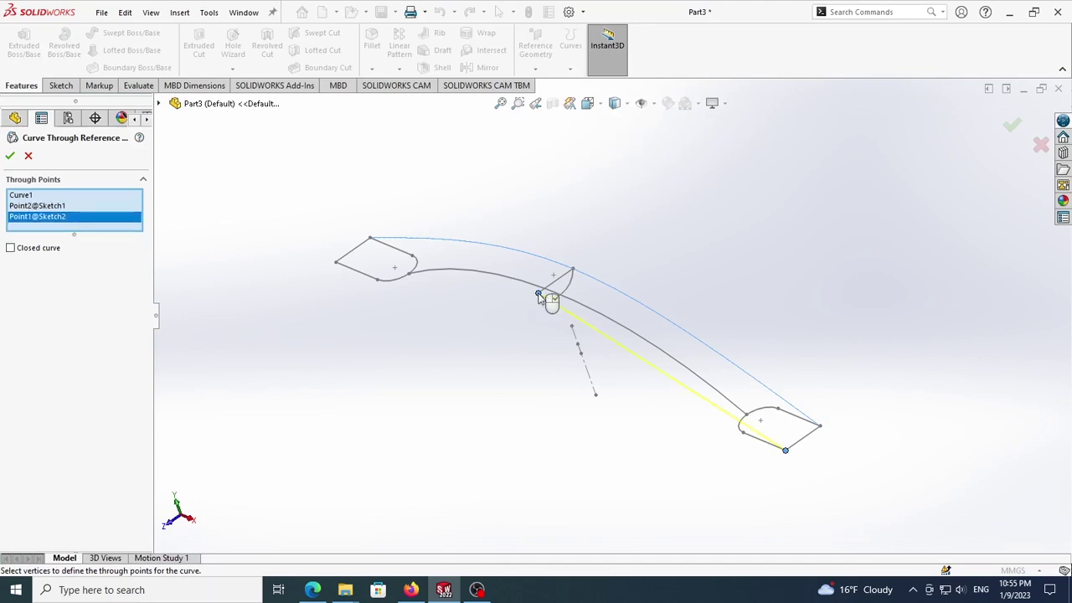
click(336, 264)
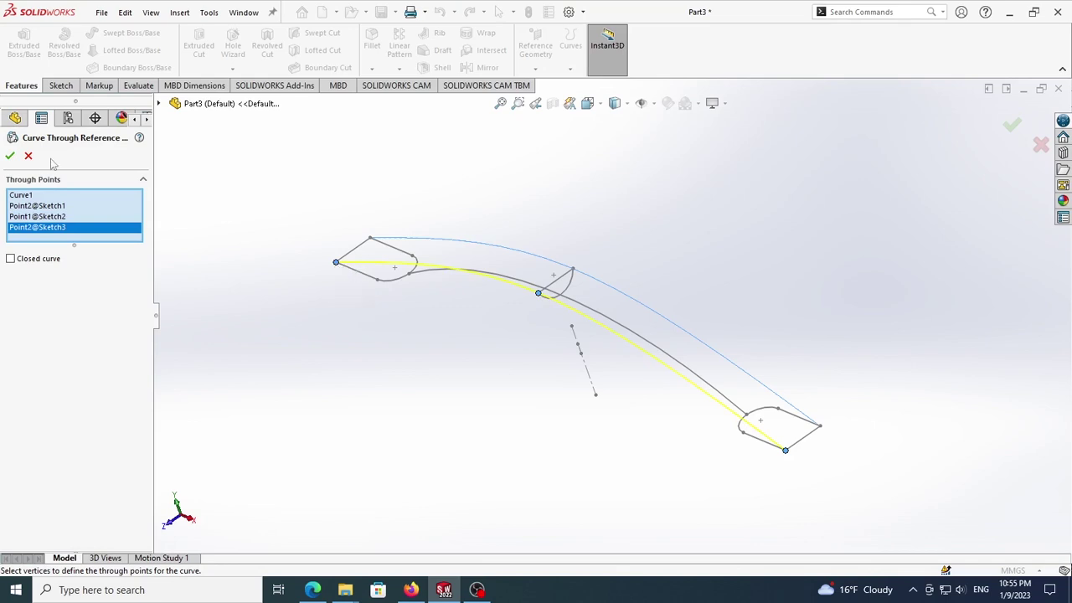
click(10, 157)
Step: Start a Lofted Boss/Base with Sketch1, Sketch2 and Sketch3 as profiles, picked at matching front corners
mouse_move(366, 326)
middle_down()
mouse_move(426, 318)
mouse_move(466, 240)
mouse_move(506, 316)
mouse_move(492, 318)
middle_up()
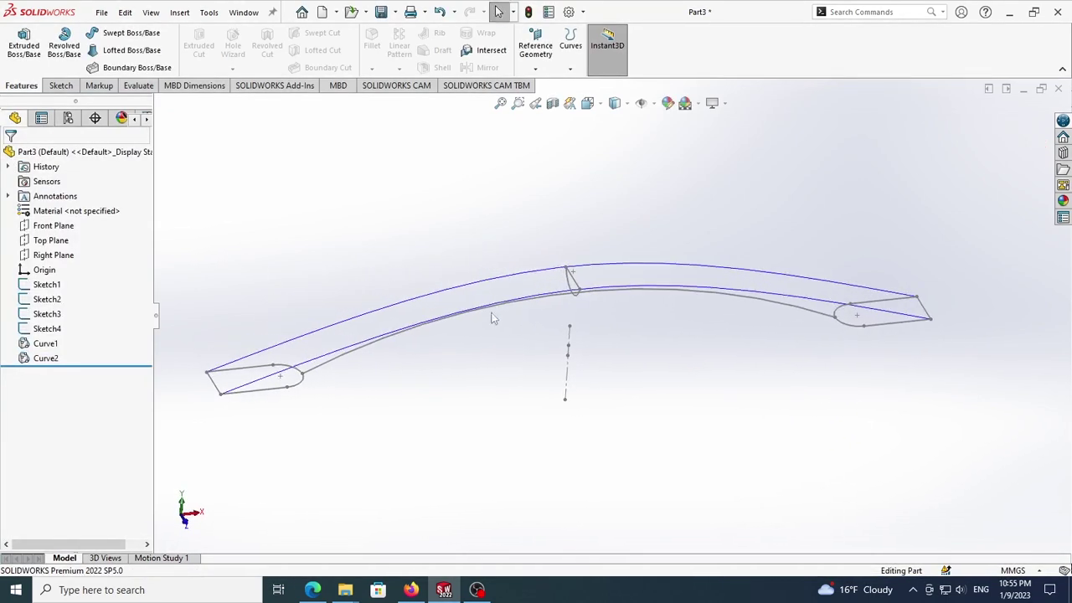
click(151, 52)
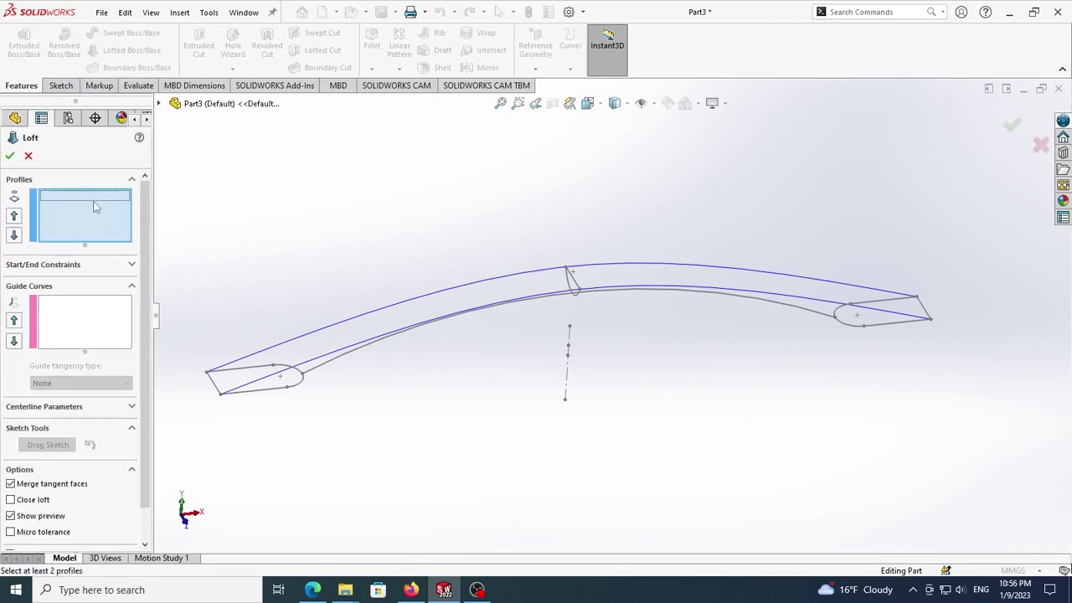
click(904, 327)
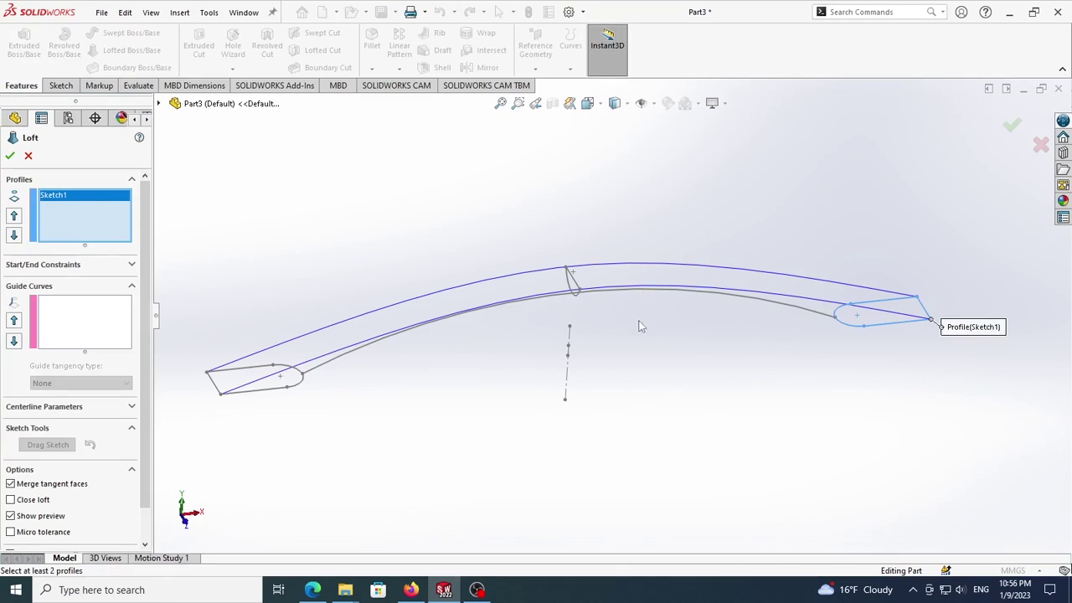
middle_drag(640, 326, 601, 397)
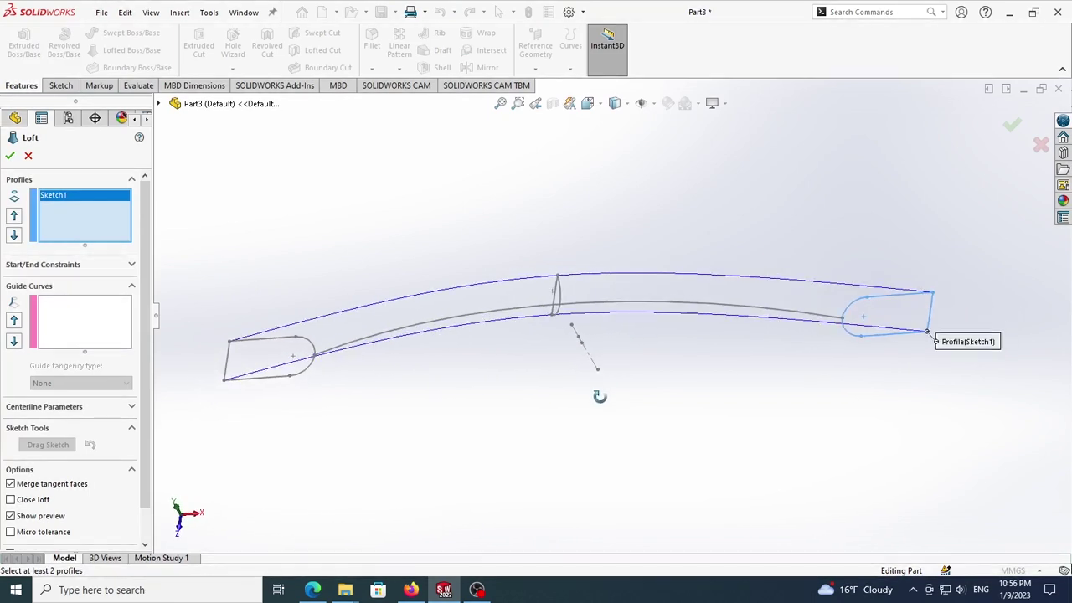
click(427, 327)
click(227, 375)
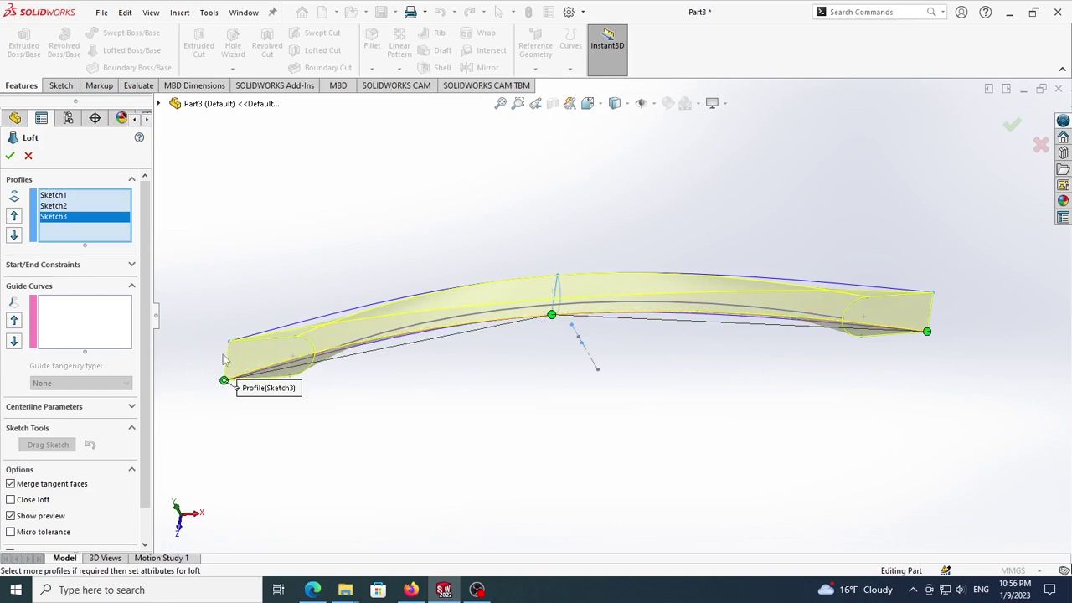
middle_drag(834, 410, 750, 434)
Step: Add Sketch4, Curve1 and Curve2 as the loft's guide curves and create the solid
click(127, 316)
middle_drag(356, 350, 473, 312)
click(457, 299)
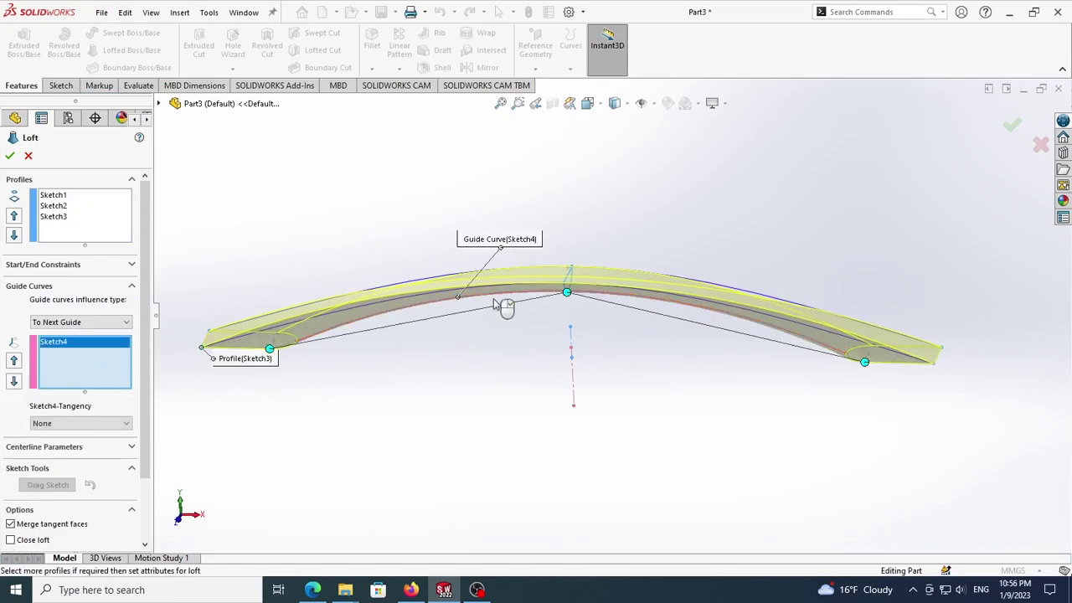
mouse_move(503, 304)
middle_down()
mouse_move(454, 399)
mouse_move(773, 327)
middle_up()
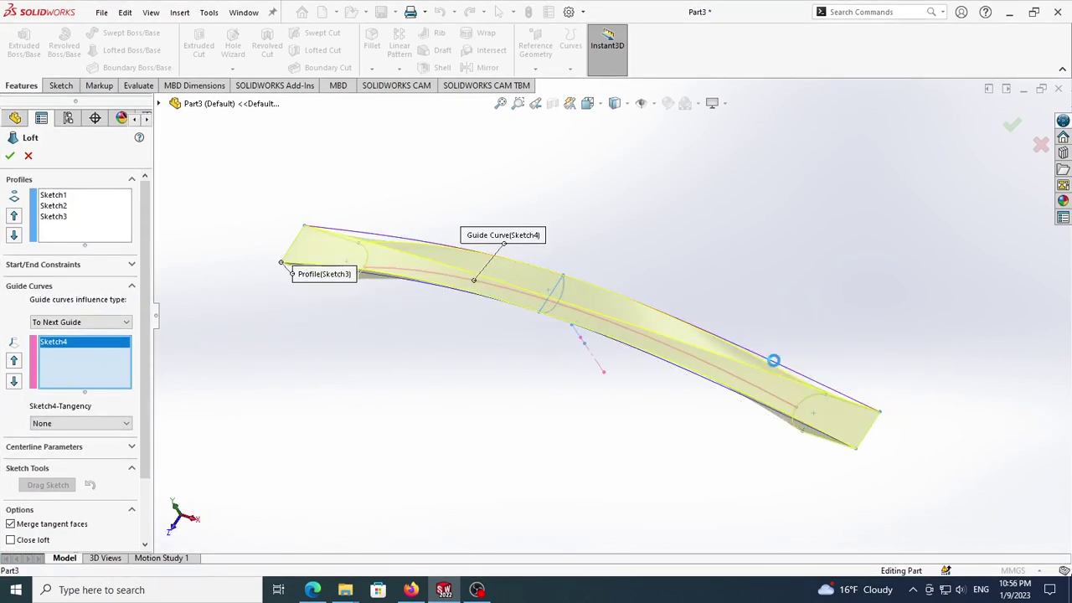
click(775, 364)
middle_drag(612, 368, 662, 251)
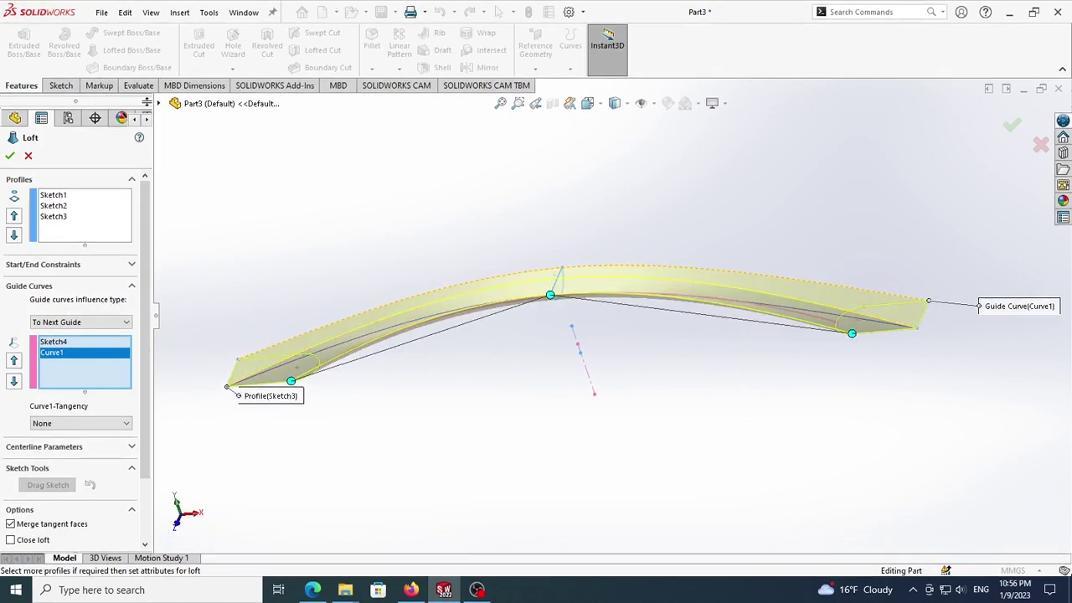
click(159, 105)
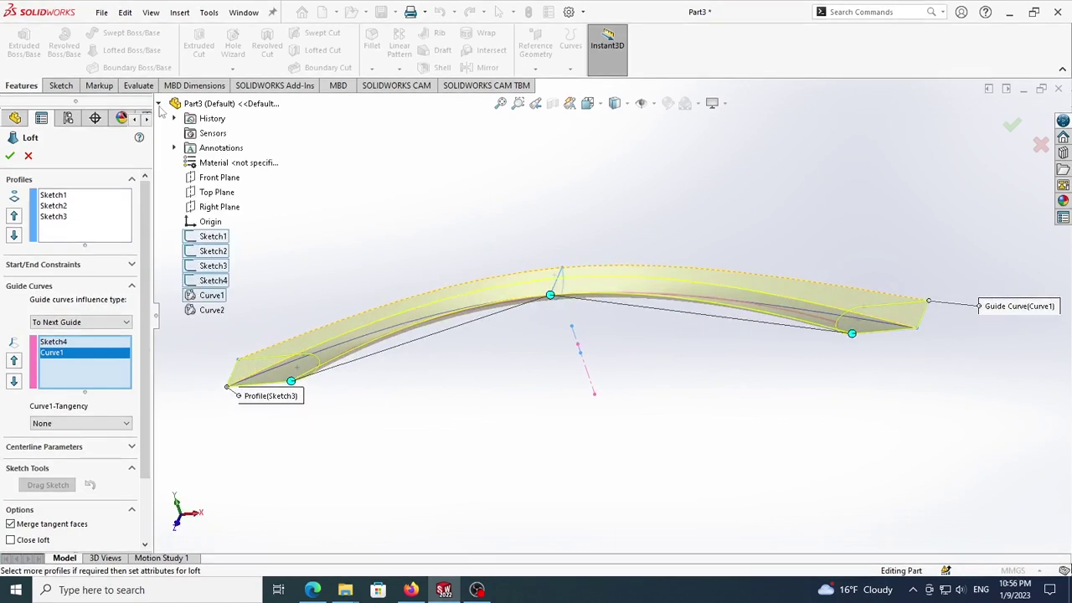
click(212, 310)
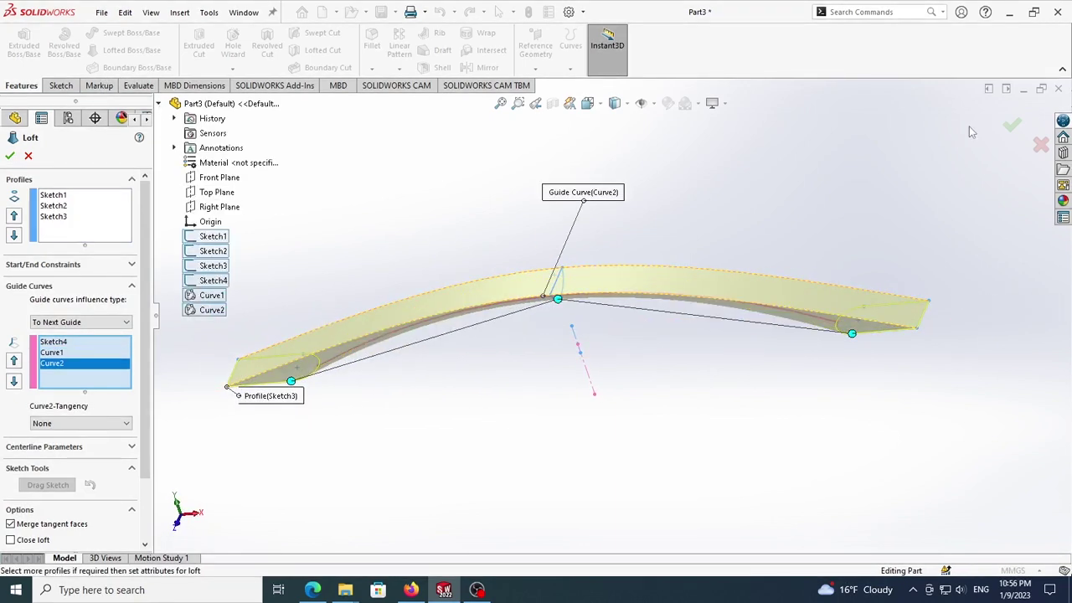
click(1011, 126)
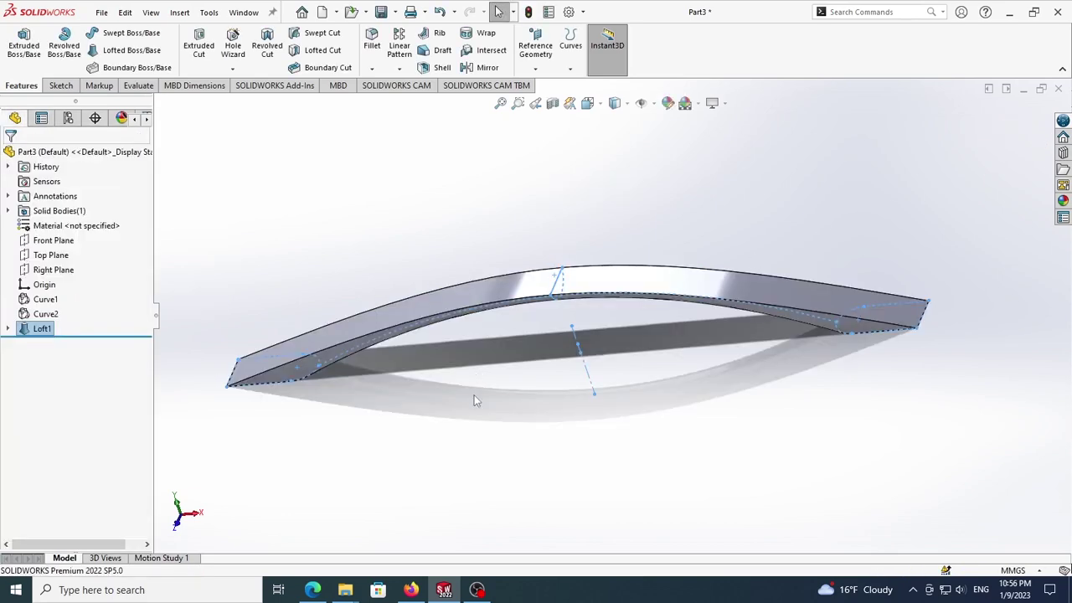
Step: Start a sketch on the loft's flat end face on the positive X side and draw a circle about 7.3 mm in diameter, level with the origin
middle_drag(474, 400, 586, 192)
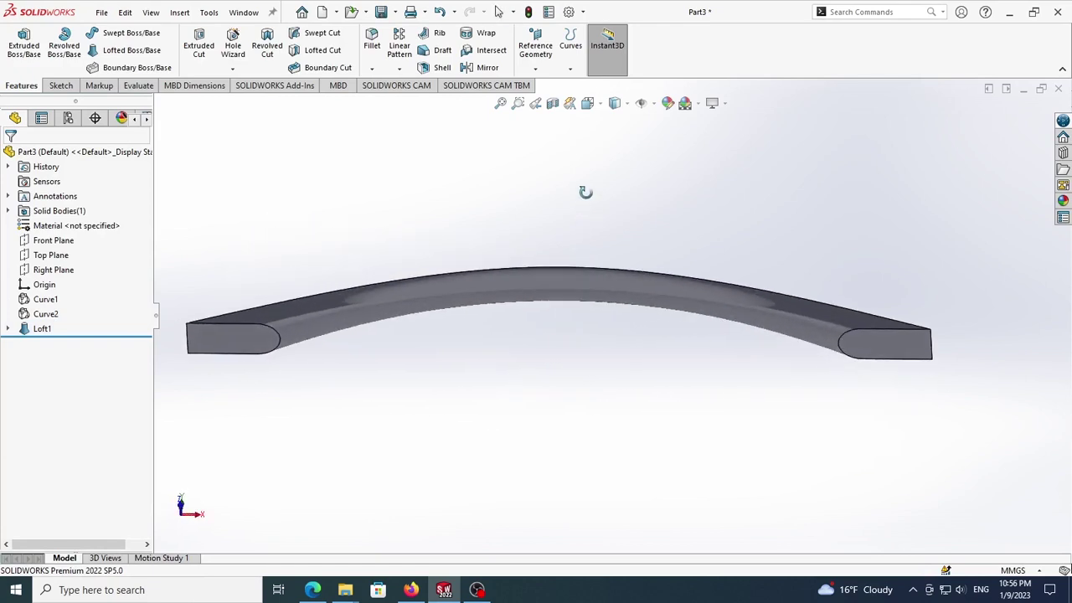
click(893, 347)
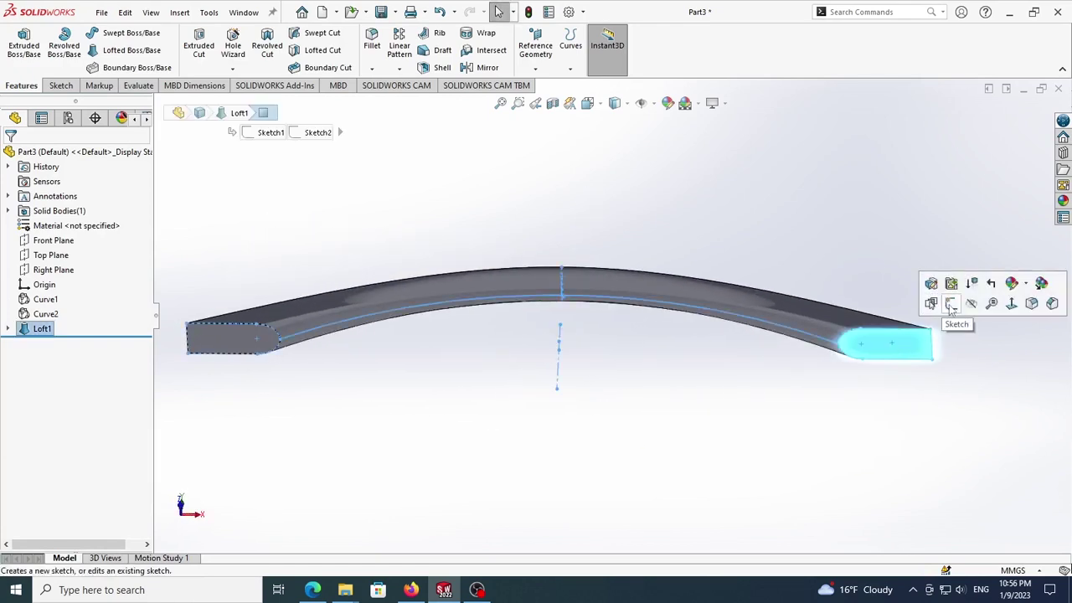
click(931, 304)
scroll(863, 306, down, 1)
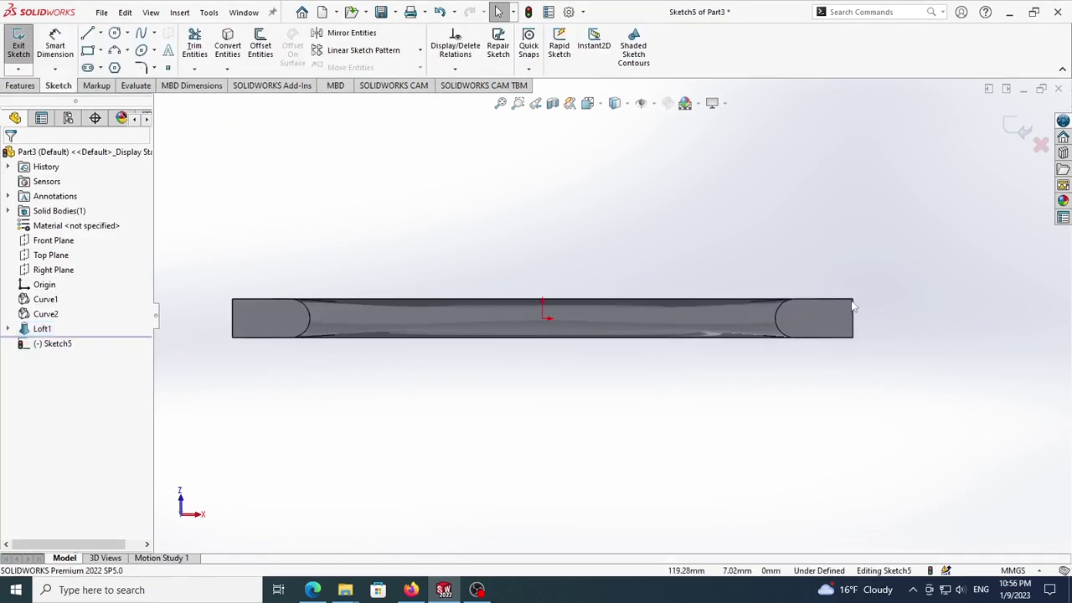
click(115, 32)
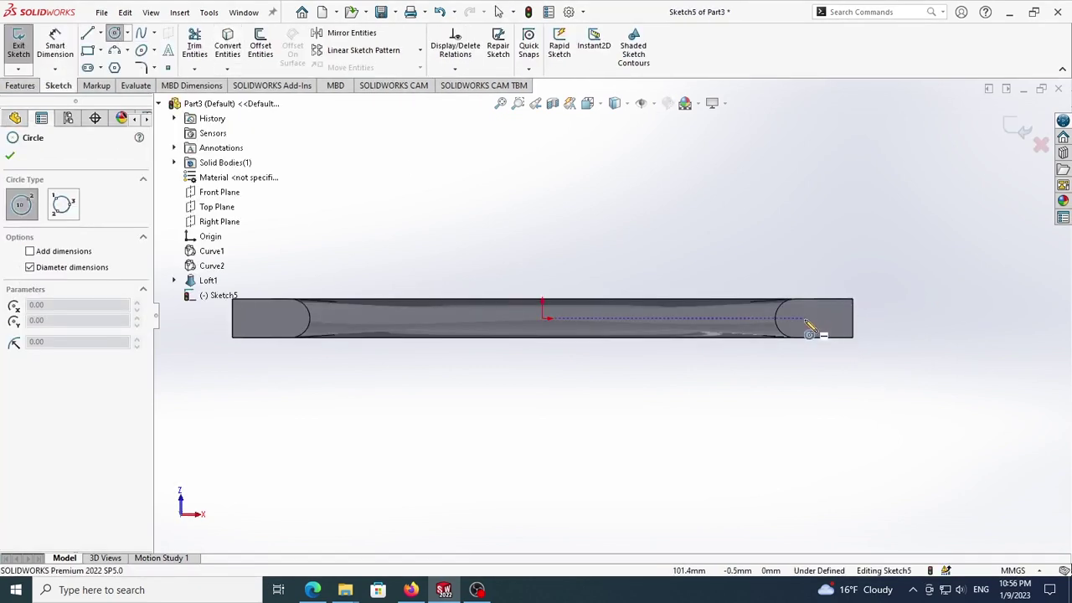
click(803, 318)
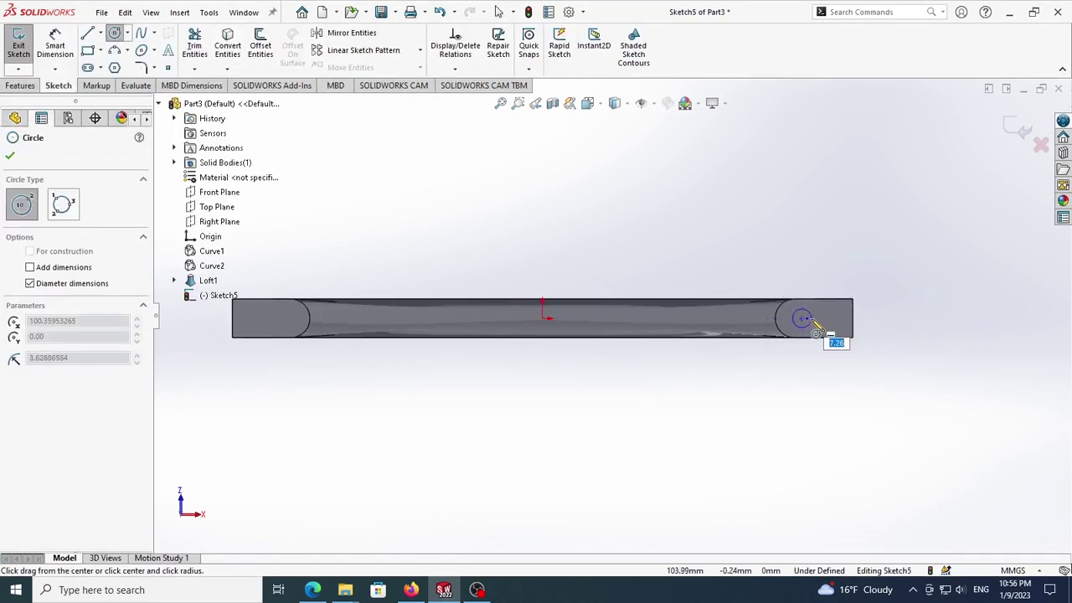
click(812, 319)
key(Escape)
Step: Dimension the circle's diameter as 6 mm and leave the Smart Dimension command
click(57, 47)
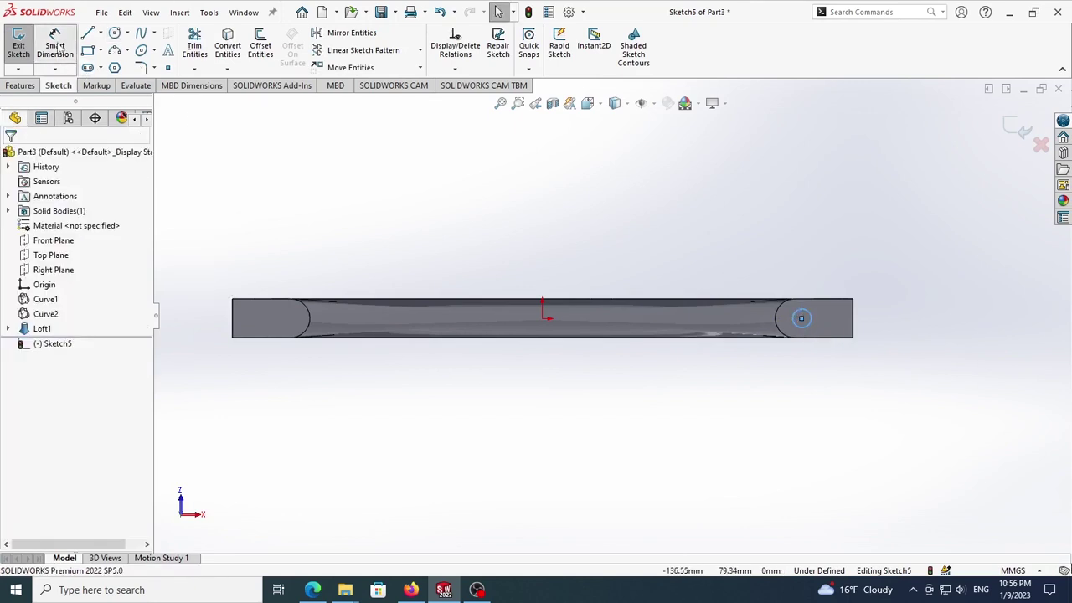
click(809, 318)
click(809, 250)
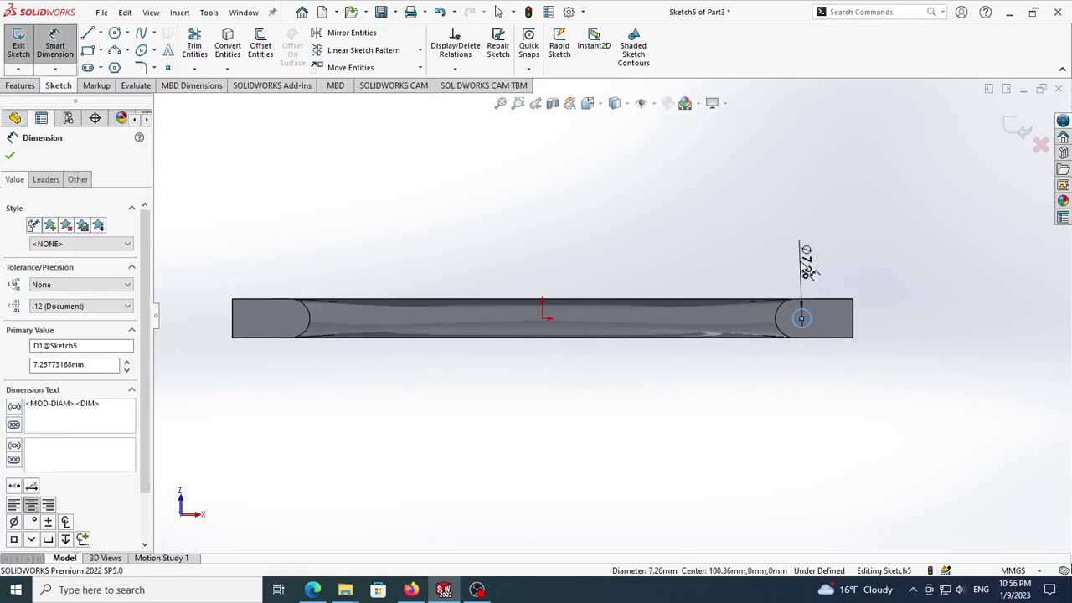
text(6)
key(Return)
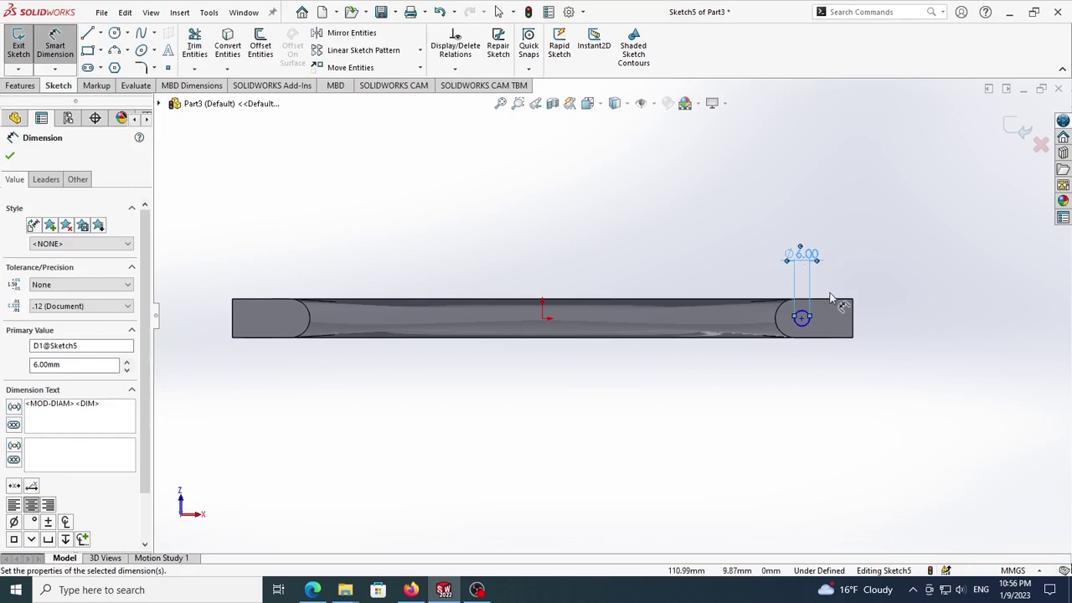
key(Escape)
Step: Add a Horizontal relation between the circle's centre and the origin
scroll(832, 299, up, 2)
click(476, 325)
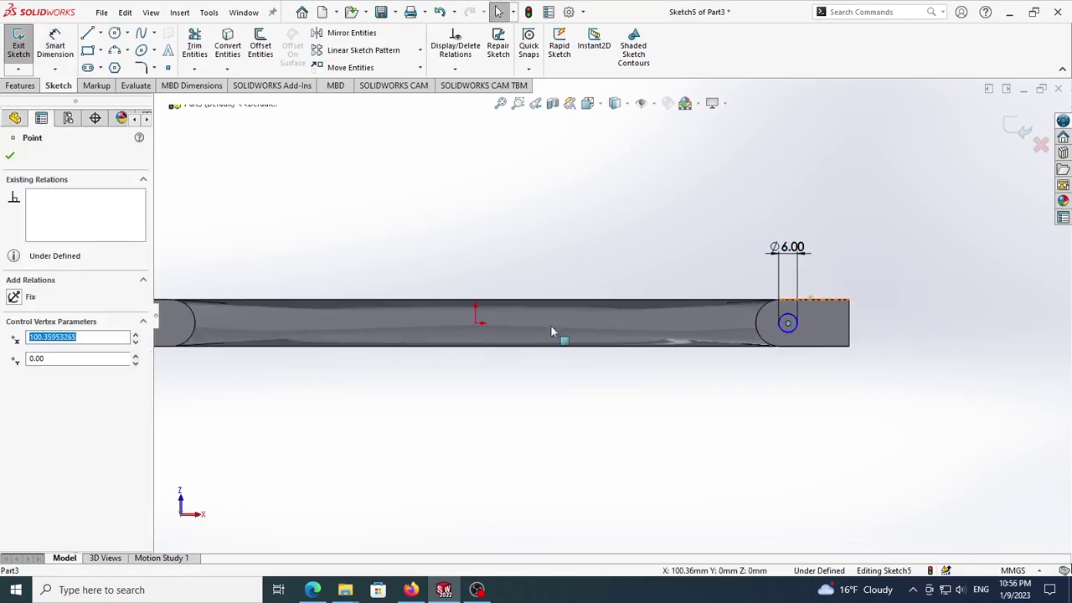
ctrl+click(476, 325)
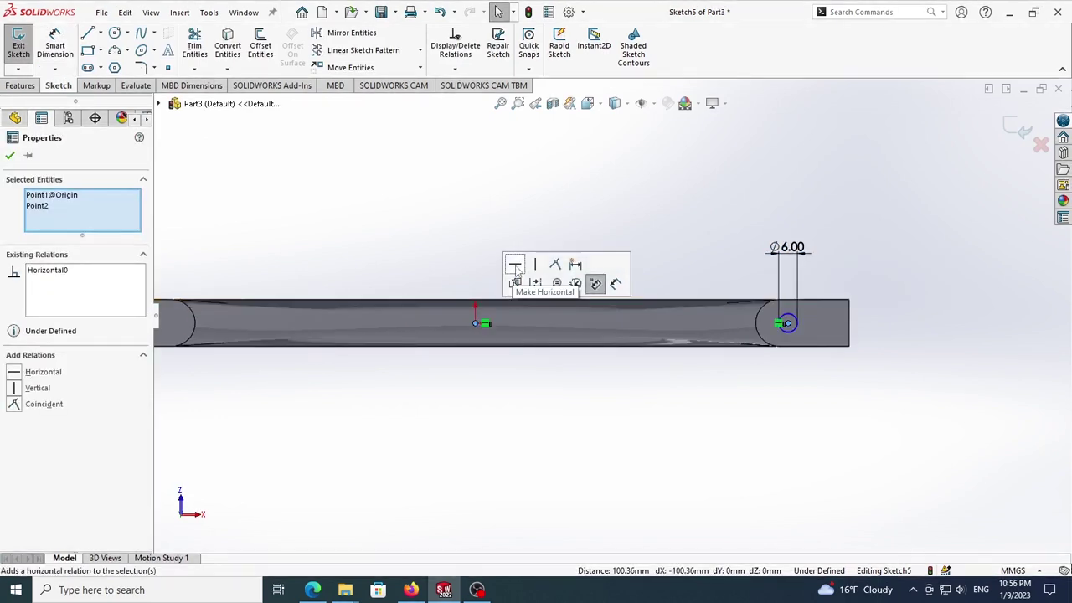
click(516, 266)
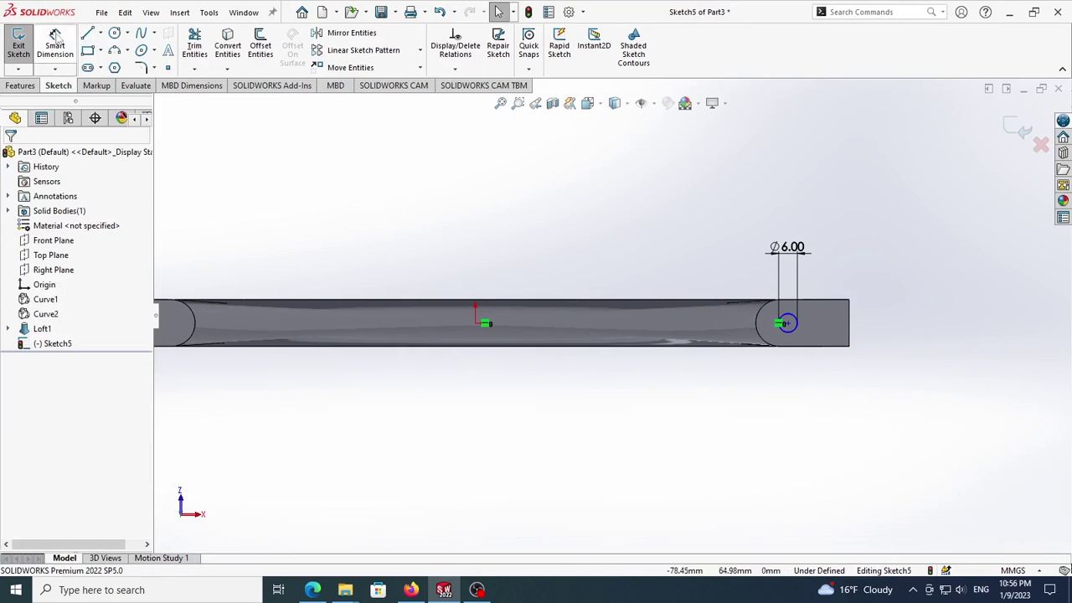
scroll(368, 226, up, 1)
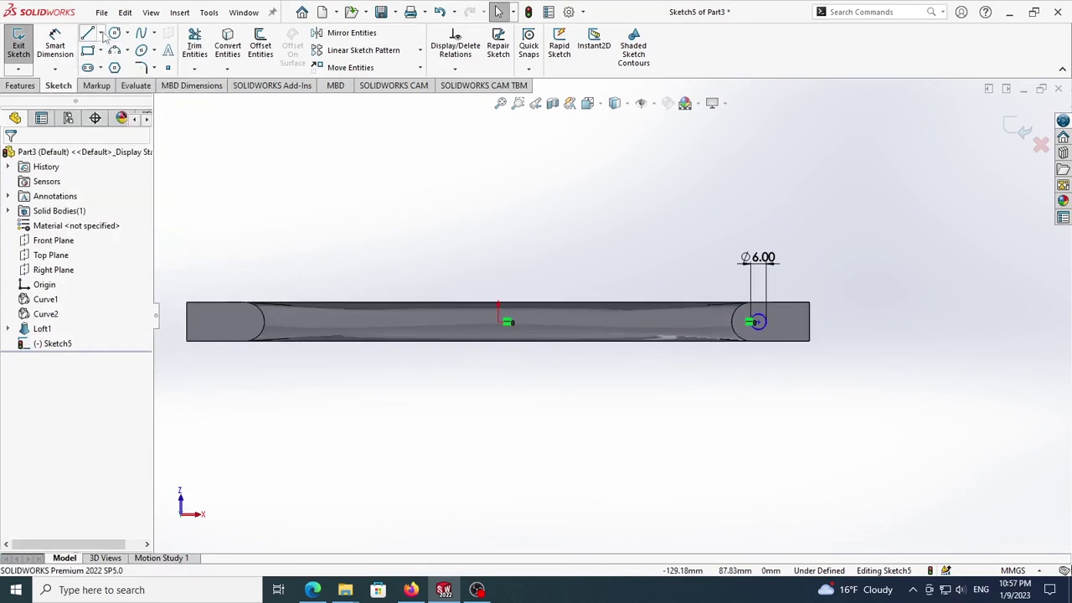
Step: Draw a vertical construction centreline through the origin, extending past both long edges of the part
click(101, 33)
click(113, 64)
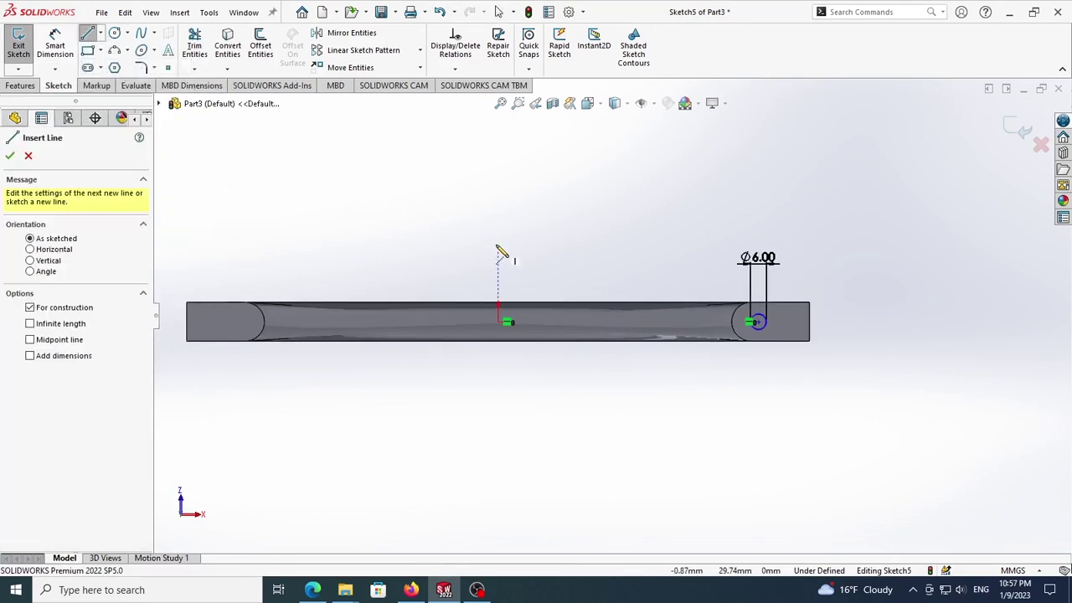
click(497, 245)
click(497, 405)
key(Escape)
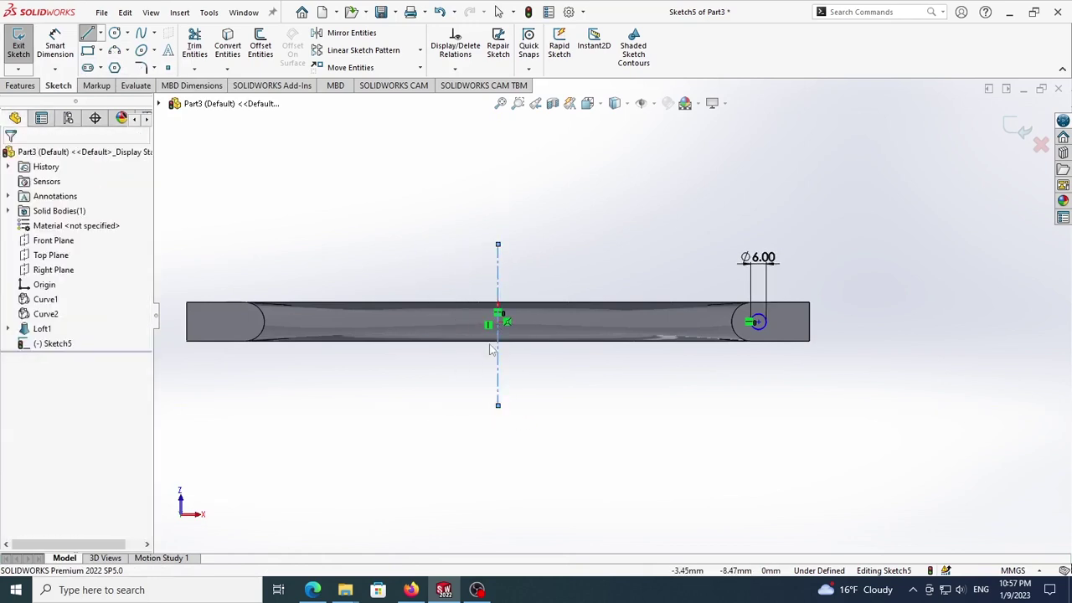
Step: Mirror the 6 mm circle about the vertical centreline onto the opposite end face
click(345, 32)
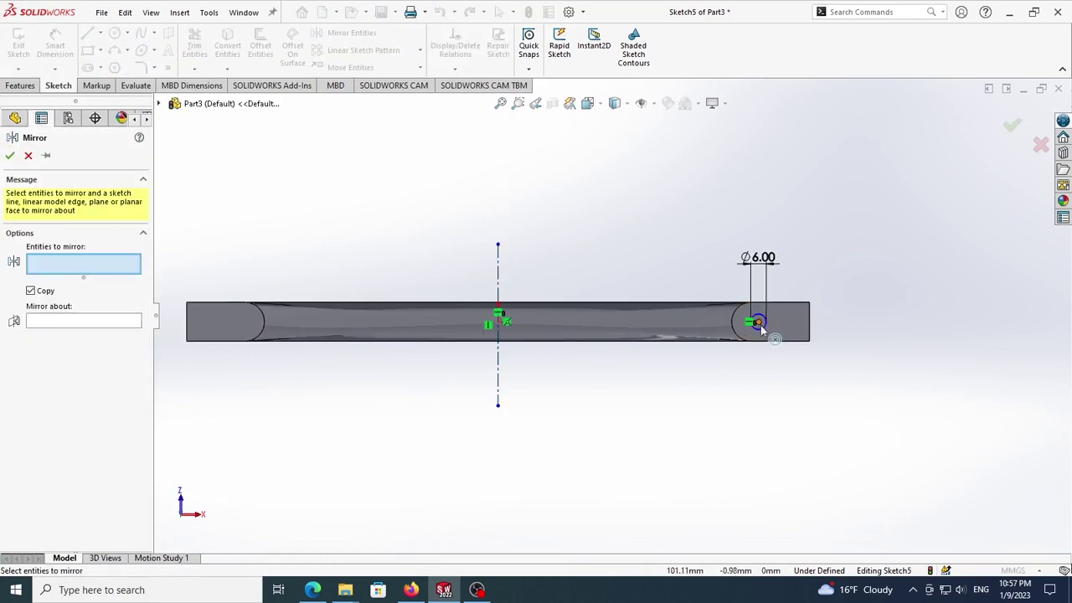
click(760, 330)
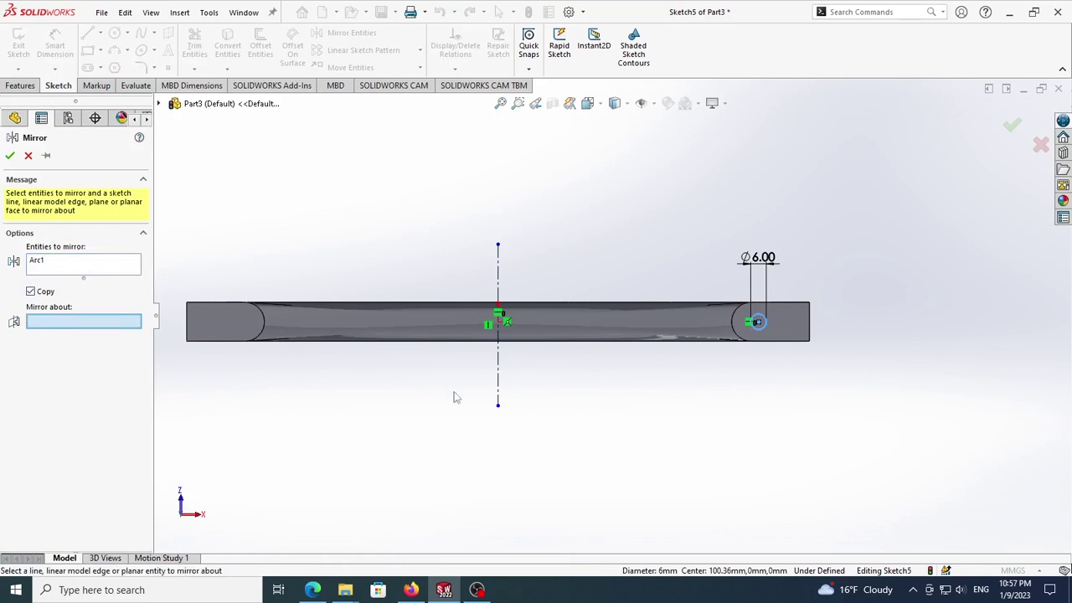
click(498, 379)
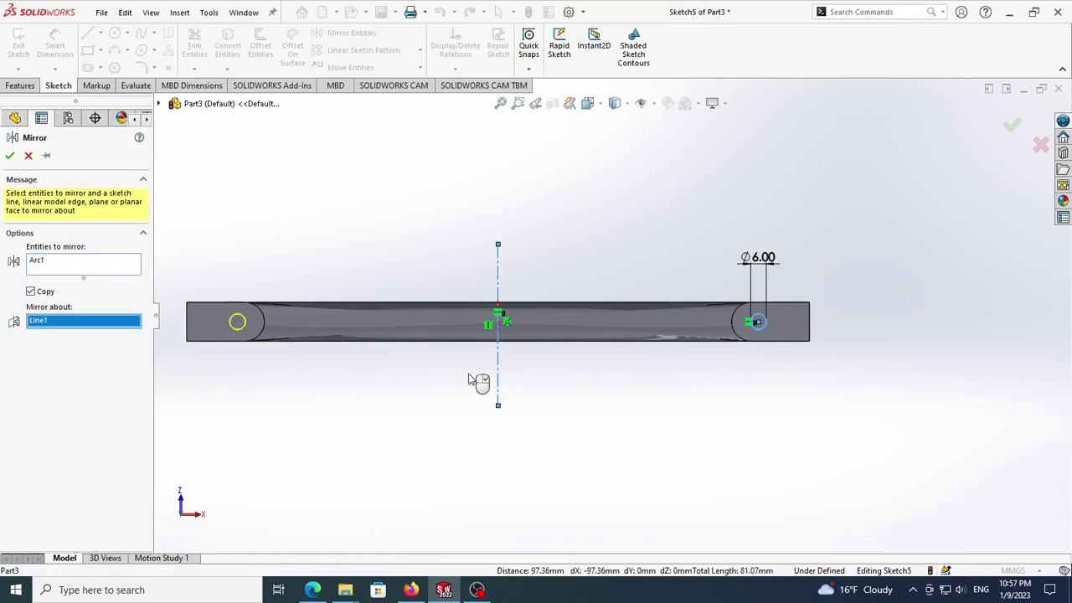
click(9, 157)
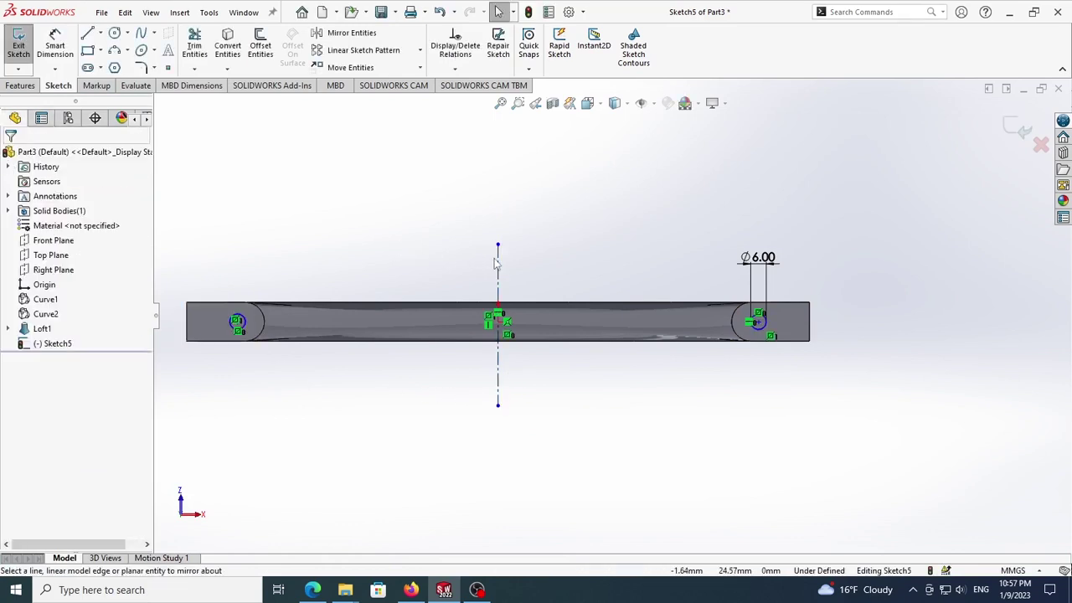
Step: Dimension the distance between the two circle centres as 196 mm and leave the Smart Dimension command
click(56, 48)
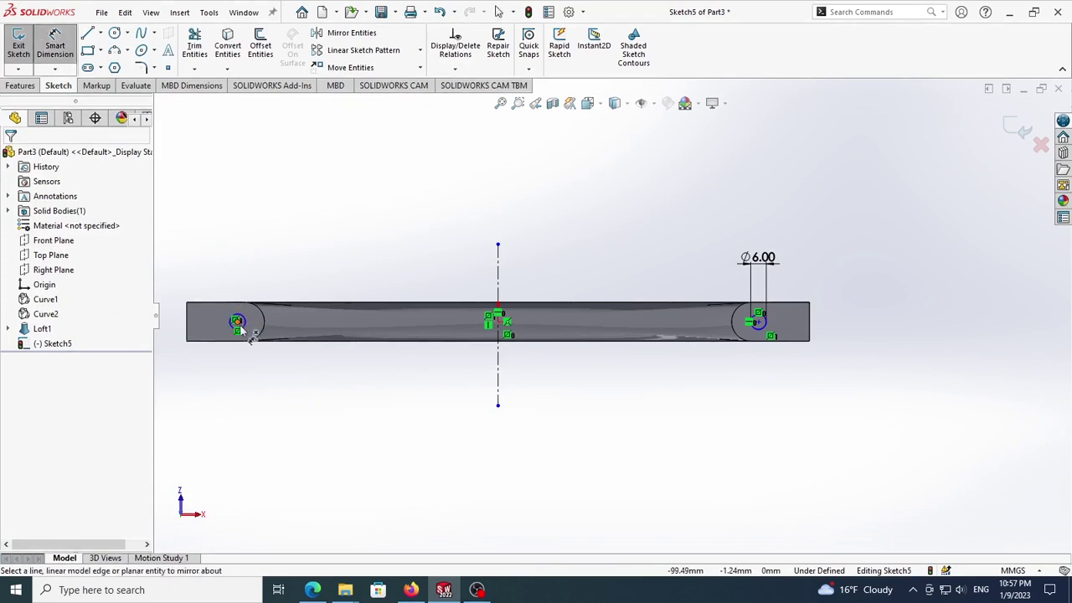
click(238, 322)
click(759, 323)
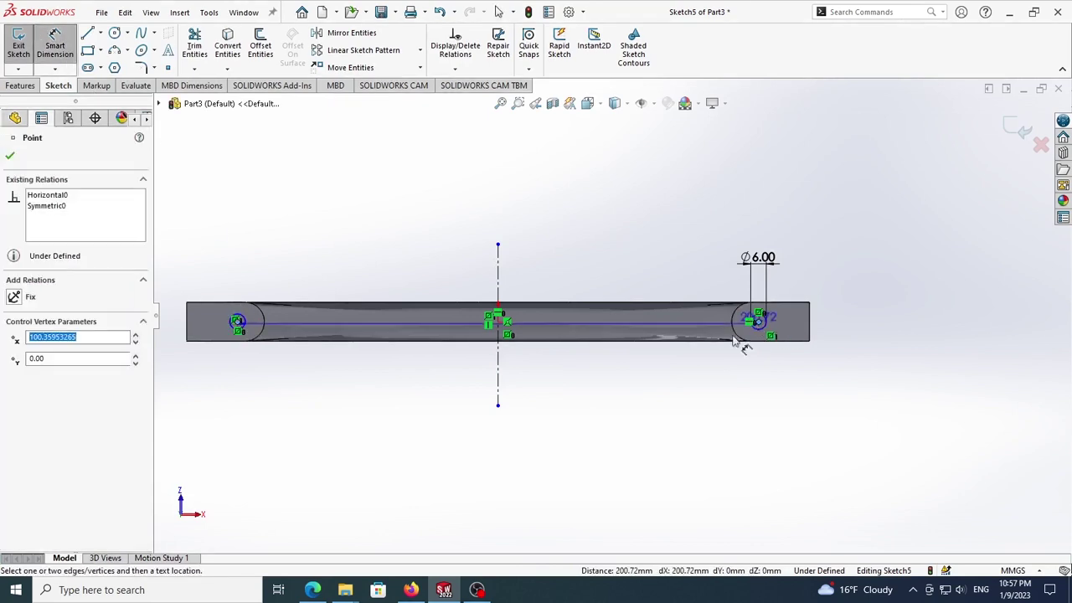
click(540, 433)
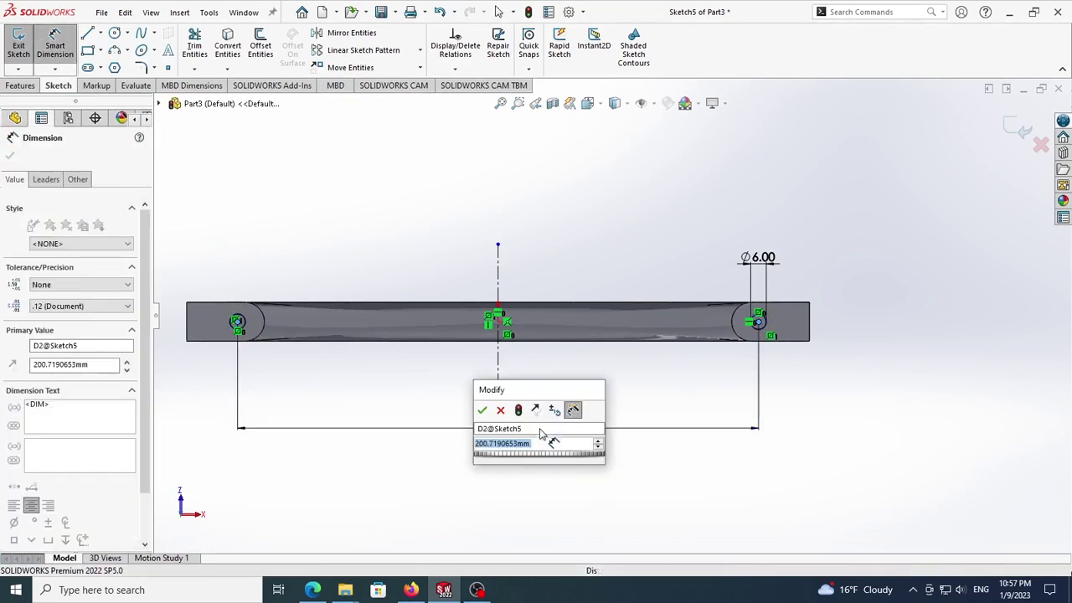
text(196)
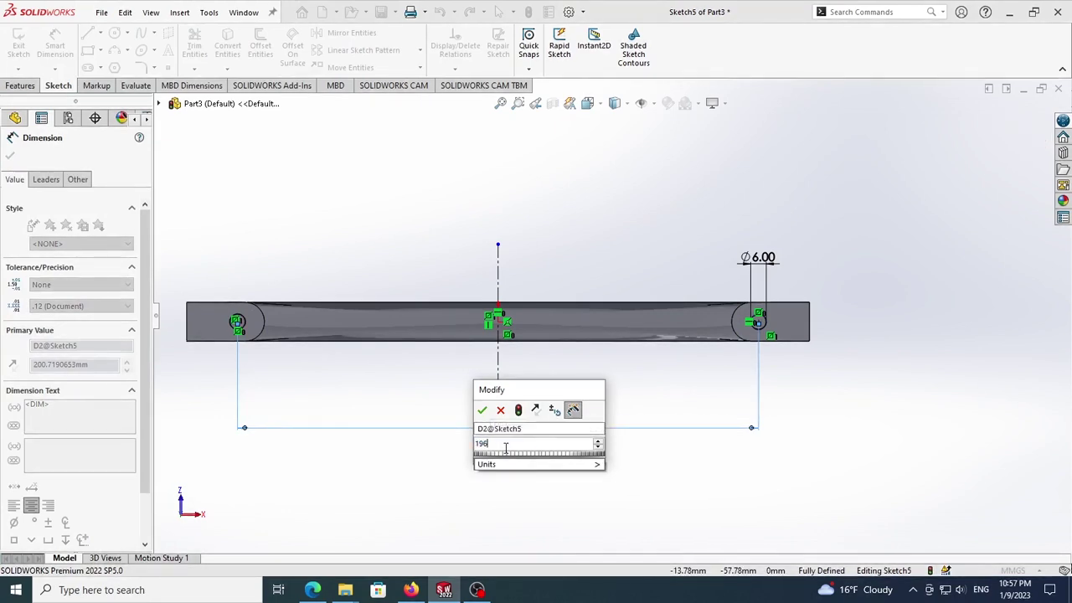
key(Return)
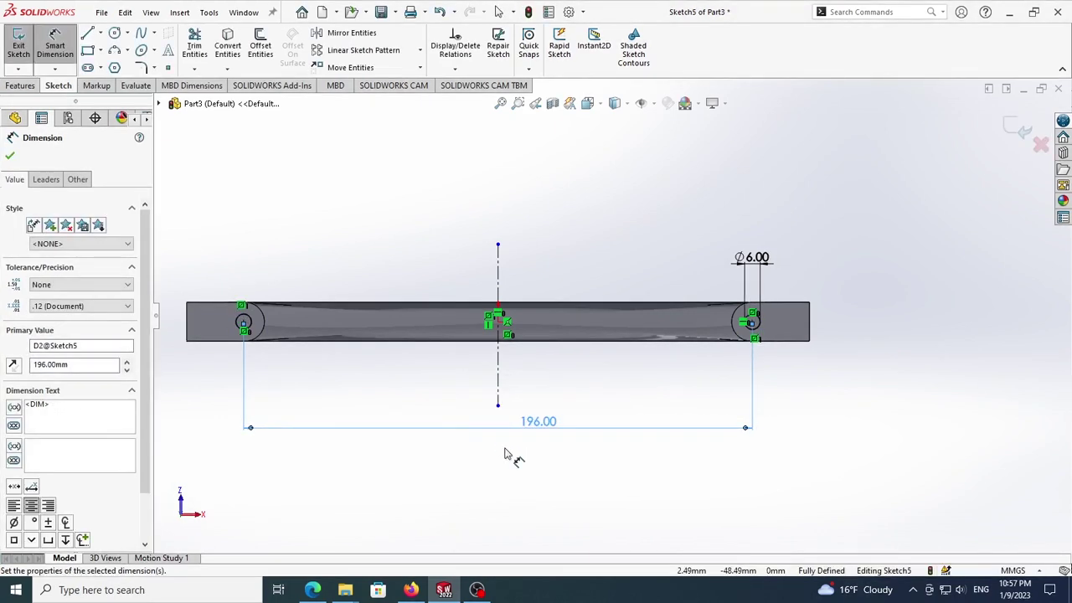
key(Escape)
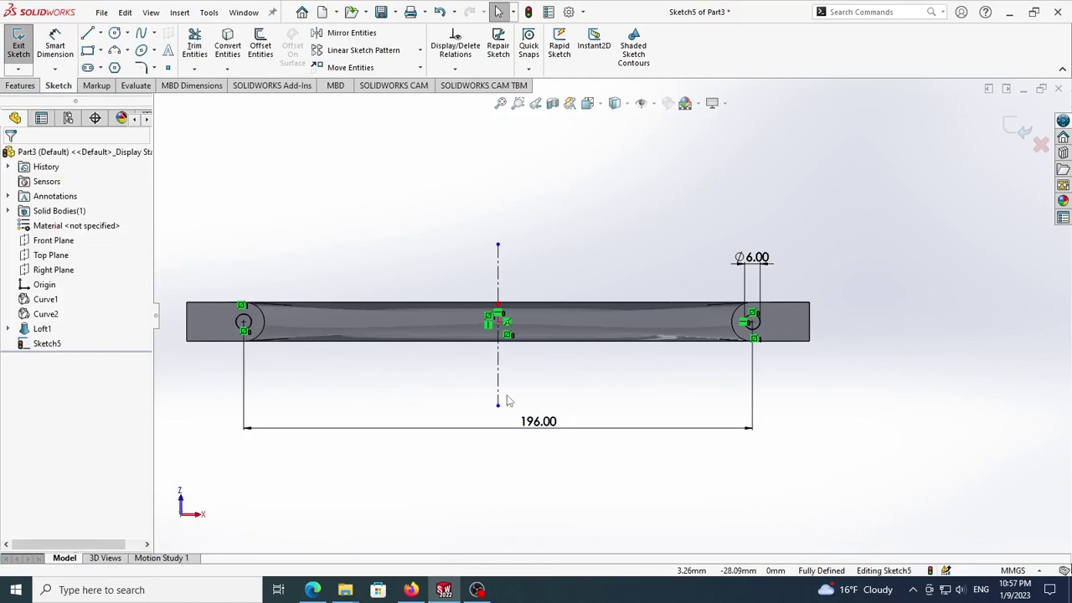
Step: Exit the sketch and start a blind Extruded Cut from its two circles with a depth of 6 mm
click(1016, 126)
mouse_move(438, 304)
middle_down()
mouse_move(426, 352)
mouse_move(430, 500)
mouse_move(493, 548)
mouse_move(440, 428)
mouse_move(327, 435)
middle_up()
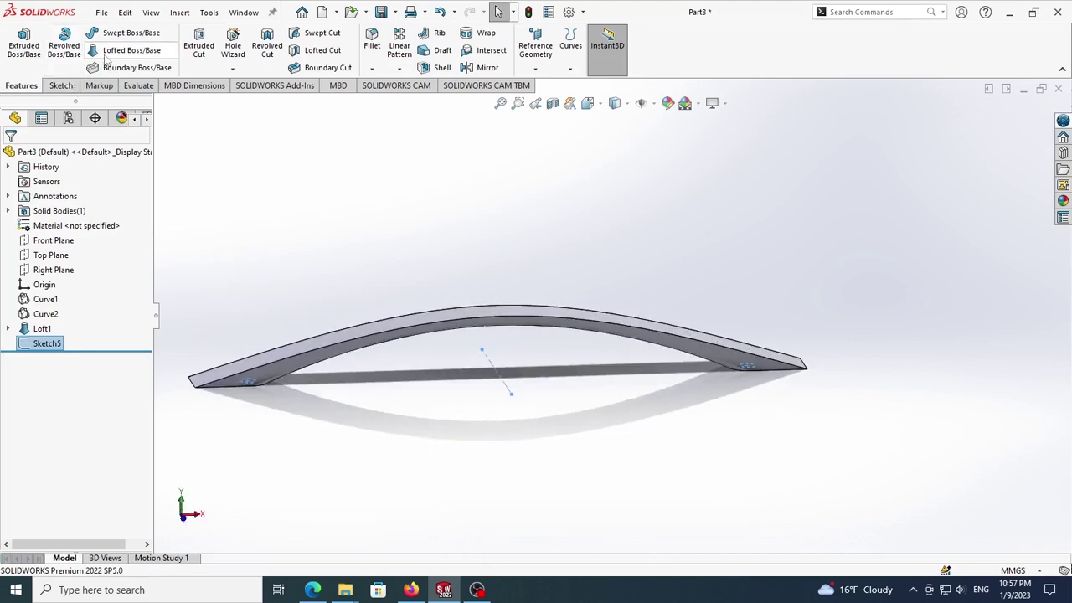
click(204, 71)
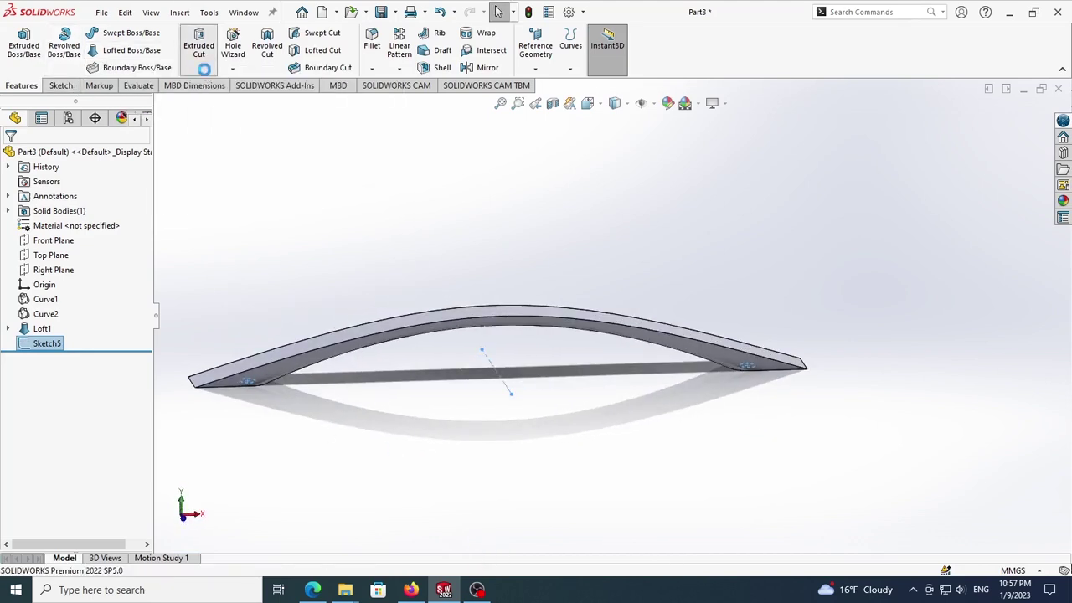
scroll(230, 355, down, 5)
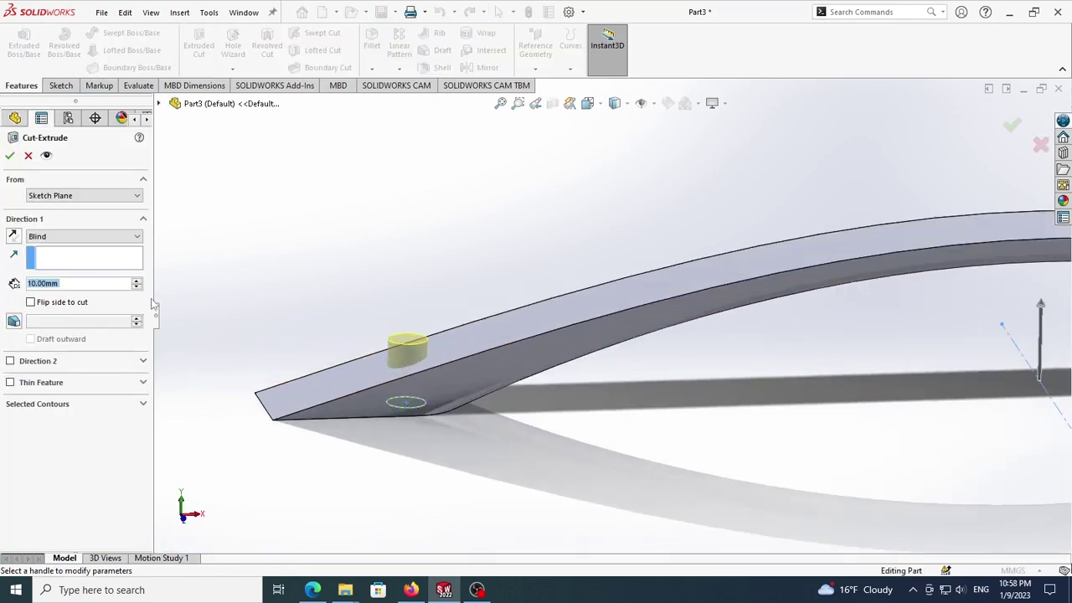
text(6)
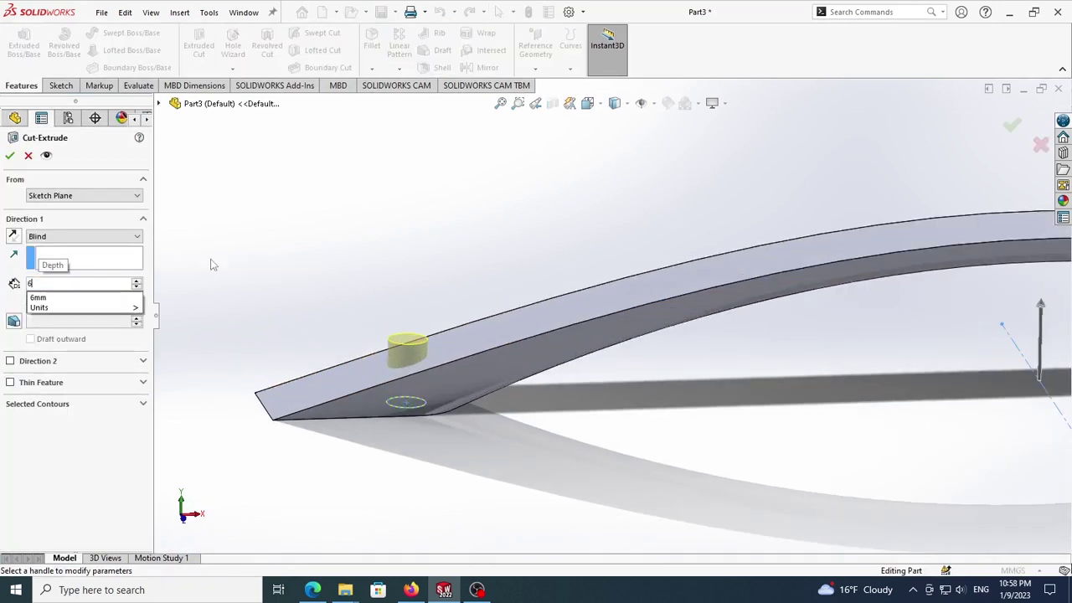
key(Return)
Step: Change the blind cut's depth to 5 mm and create the two holes
middle_drag(318, 258, 405, 281)
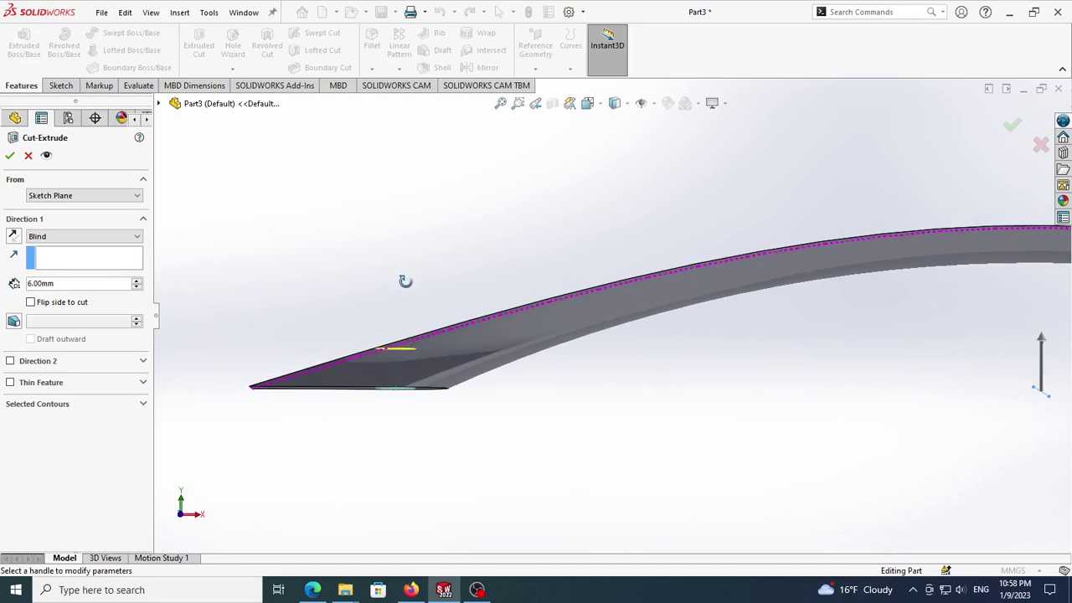
text(5)
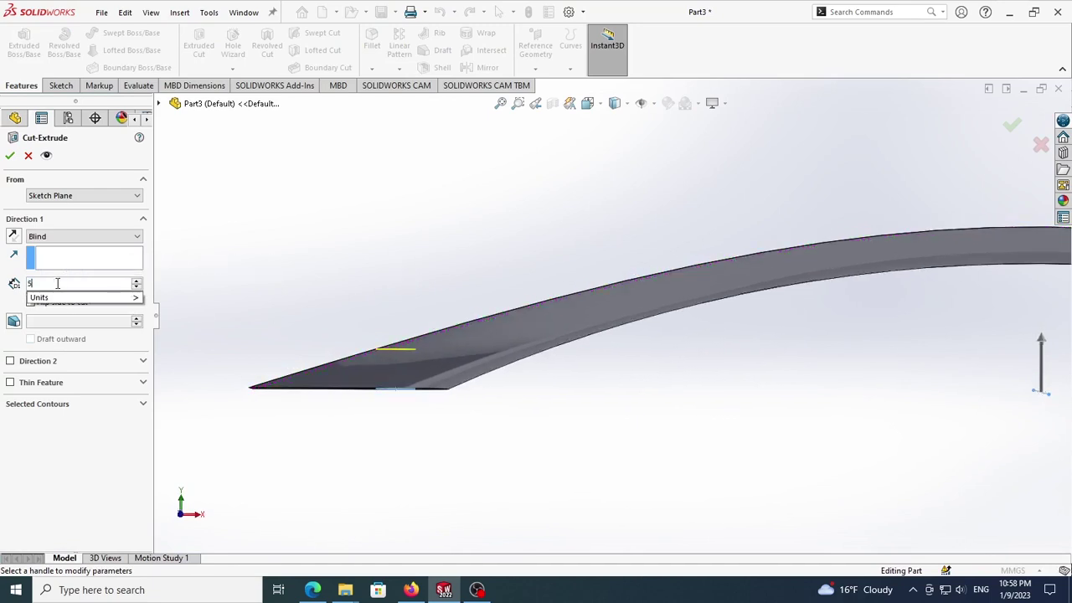
key(Return)
key(Return)
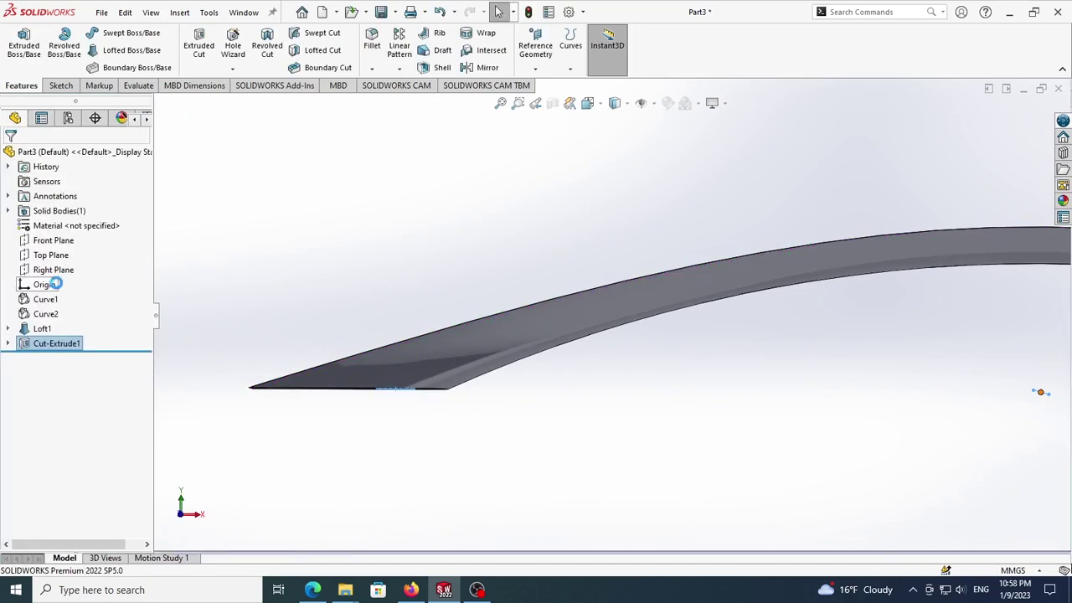